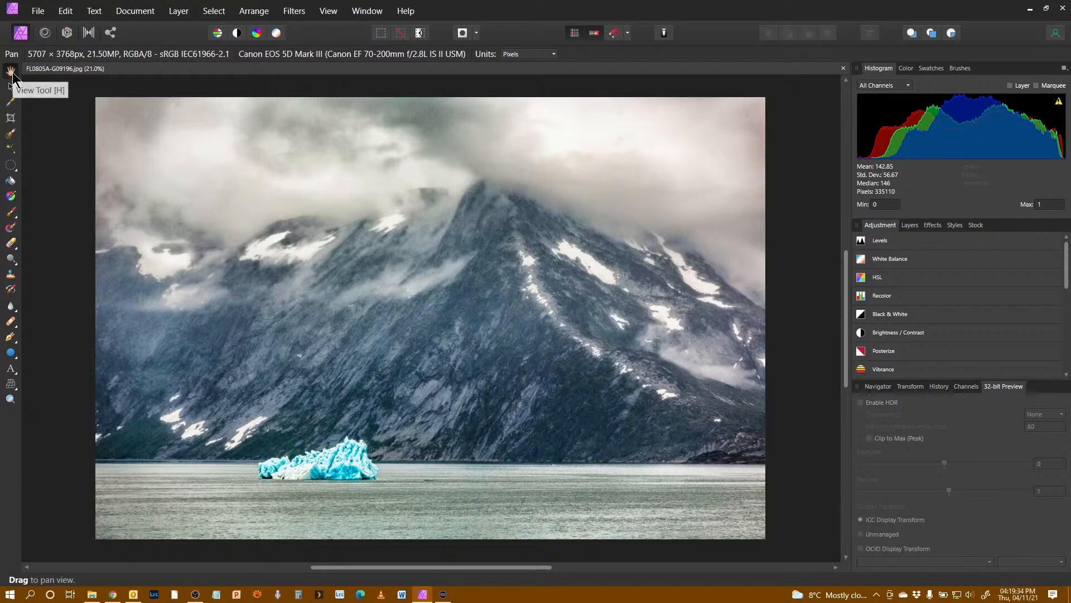
# Step: Pan the photo and try the Paint Brush, Elliptical Marquee and Blur Brush tools before returning to the View Tool
pyautogui.moveTo(391, 248); pyautogui.dragTo(428, 243)
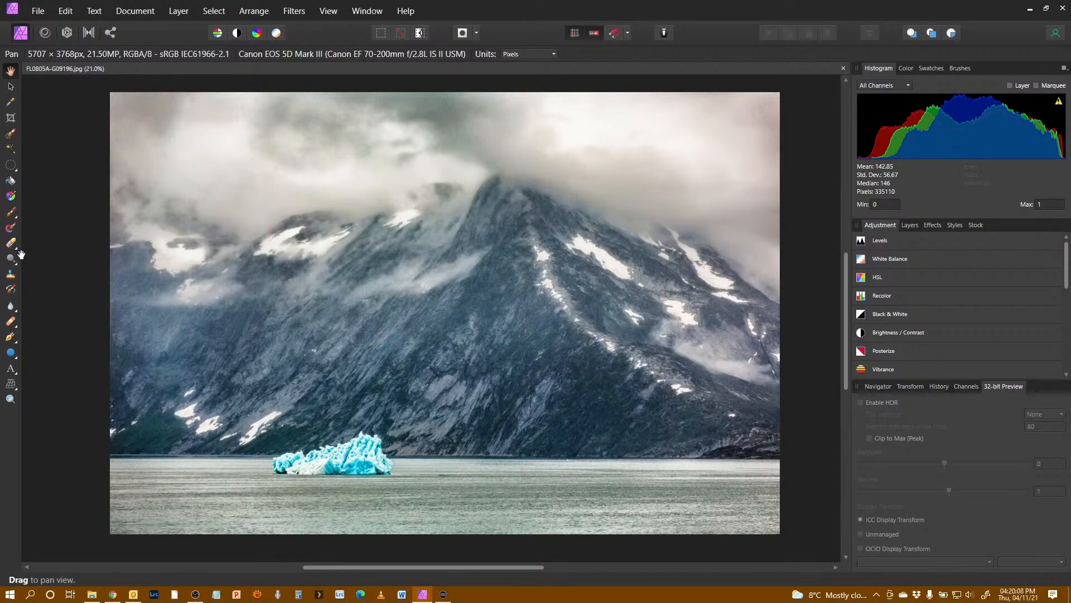
pyautogui.click(11, 214)
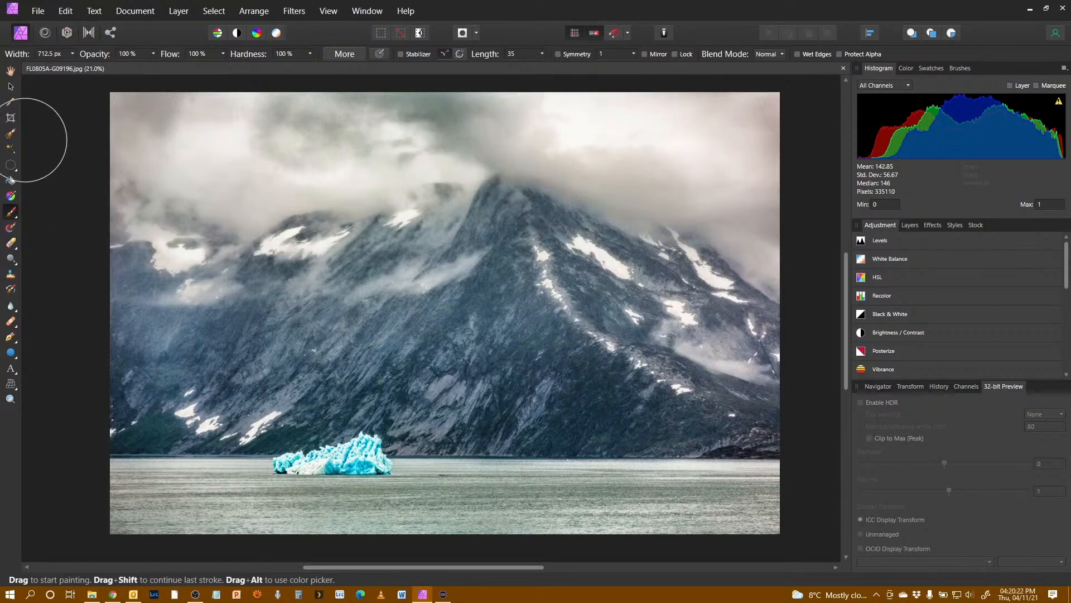
pyautogui.click(11, 167)
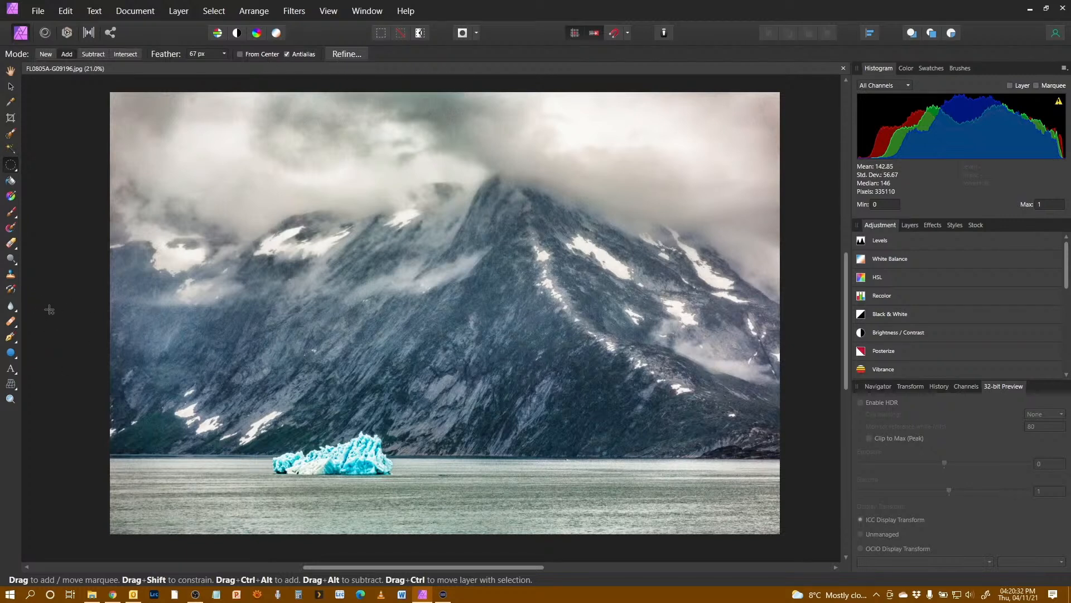
pyautogui.click(11, 307)
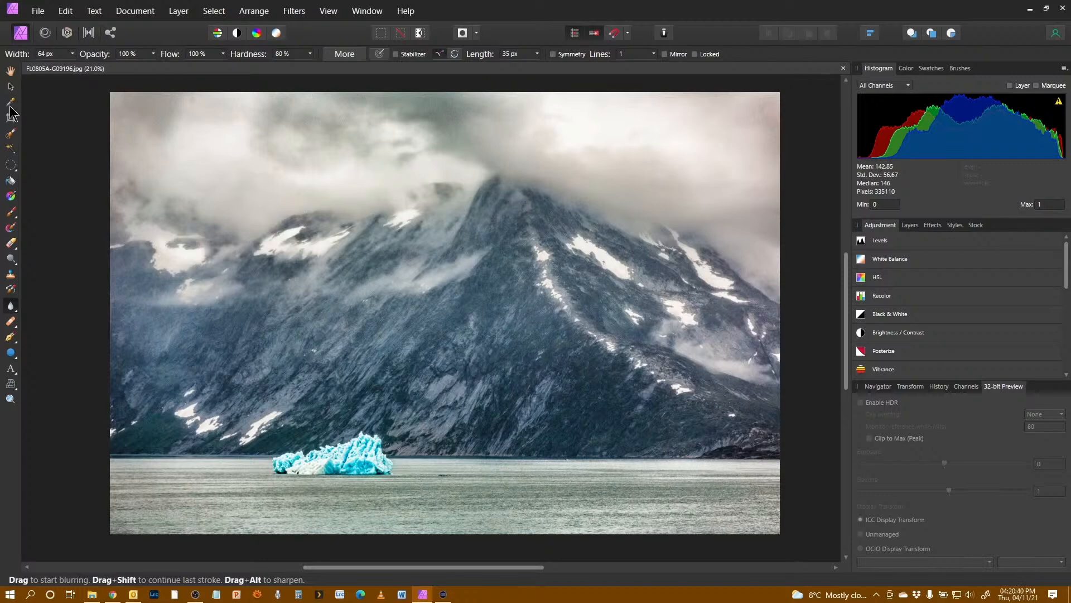
pyautogui.click(10, 104)
pyautogui.click(11, 72)
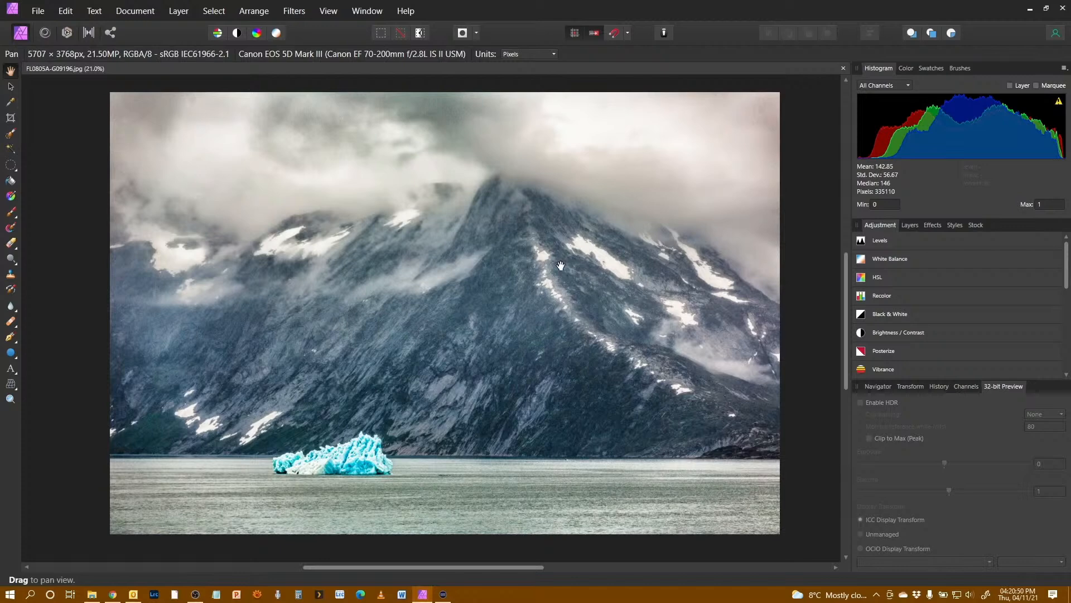
# Step: Pan and zoom the photo in and out to inspect detail, then fit the whole image to the window
pyautogui.moveTo(447, 301); pyautogui.dragTo(394, 314)
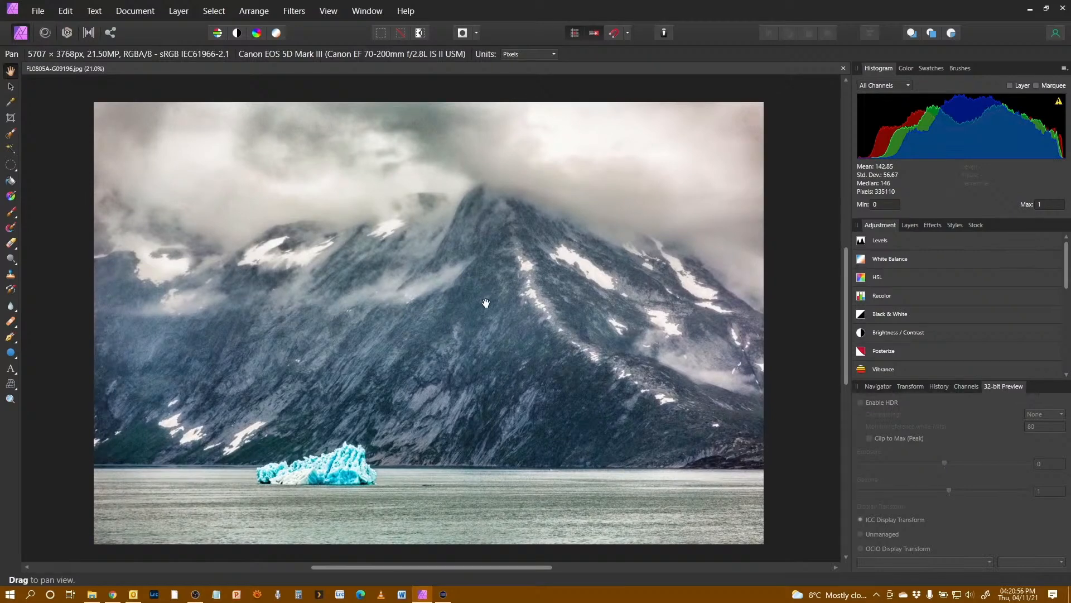
pyautogui.scroll(4, 484, 304)
pyautogui.scroll(-3, 484, 304)
pyautogui.scroll(-2, 484, 304)
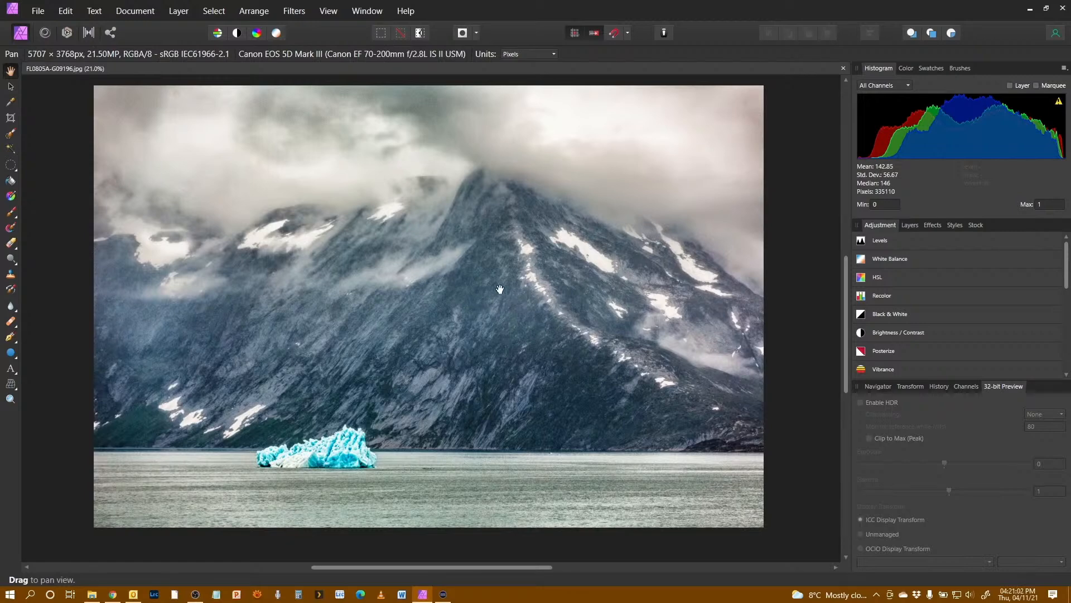
pyautogui.scroll(5, 478, 290)
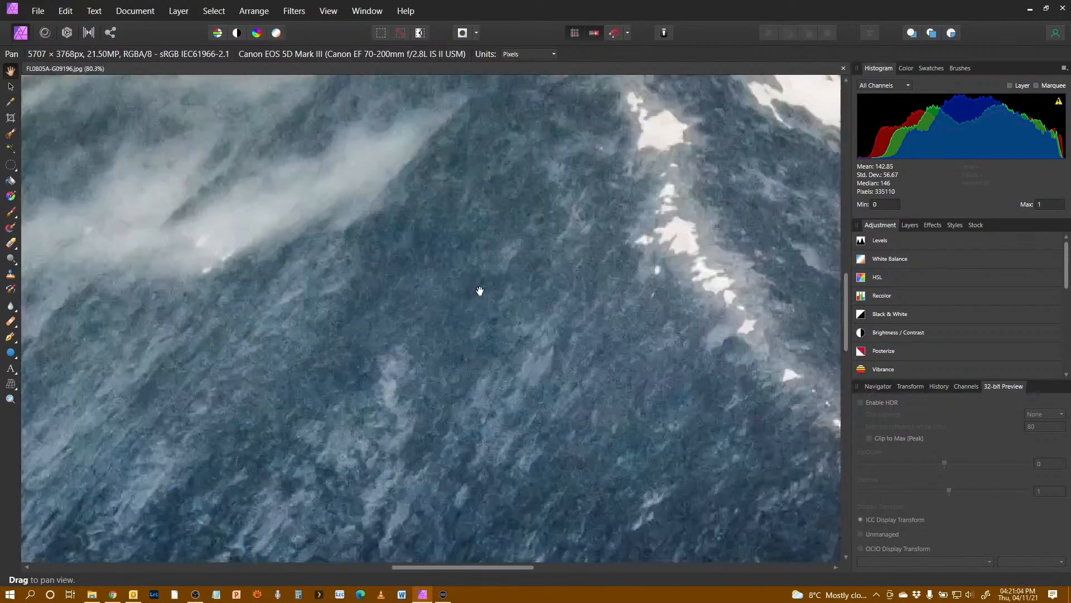
pyautogui.scroll(2, 479, 290)
pyautogui.scroll(-6, 480, 291)
pyautogui.scroll(-4, 479, 290)
pyautogui.scroll(3, 480, 290)
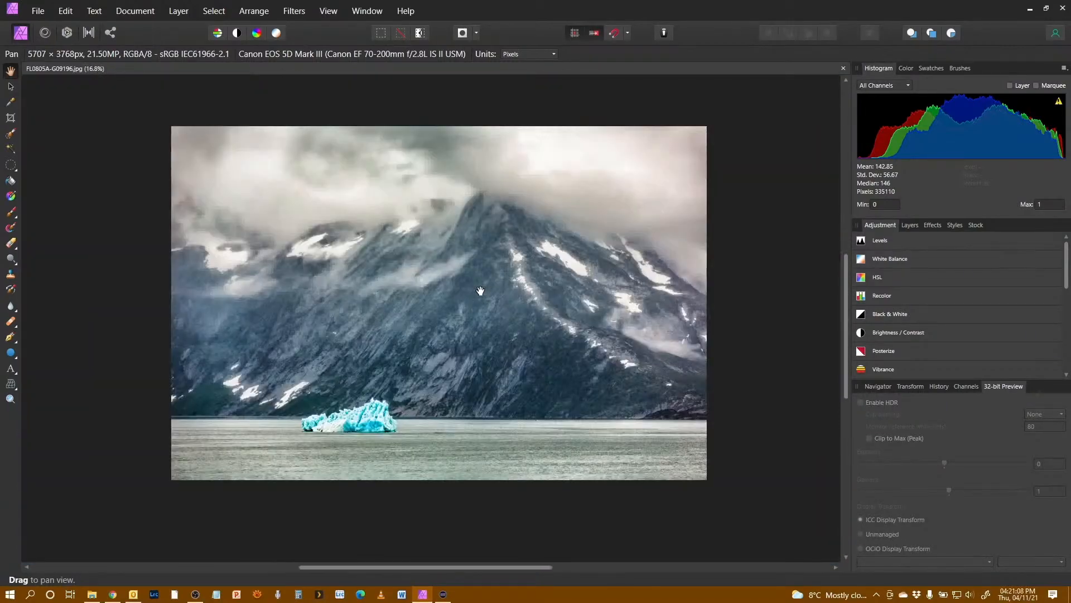
pyautogui.scroll(-2, 479, 290)
pyautogui.scroll(4, 480, 290)
pyautogui.scroll(-4, 480, 291)
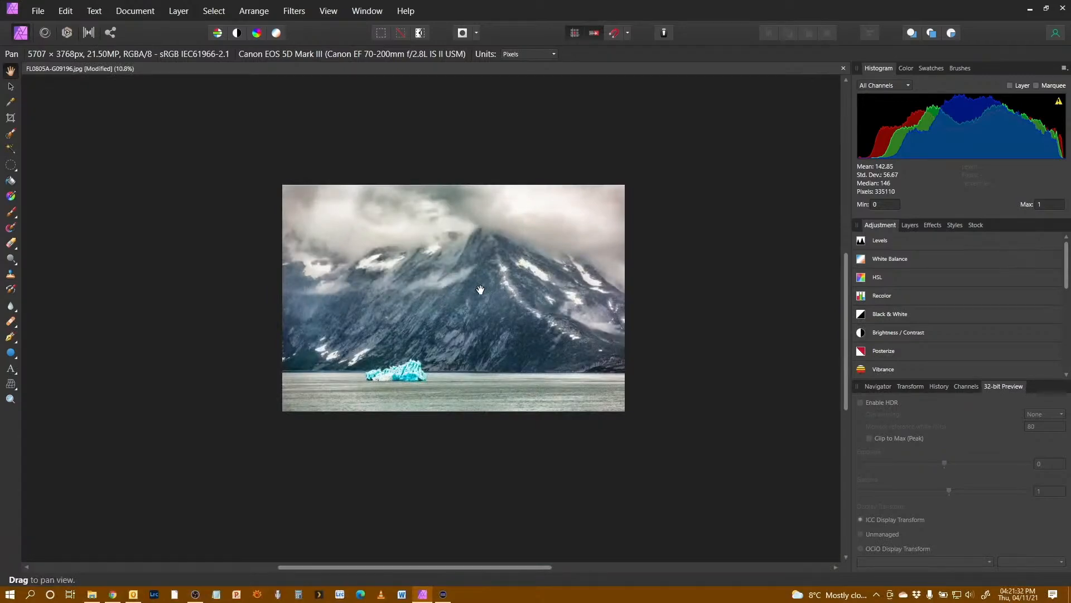
pyautogui.scroll(5, 480, 290)
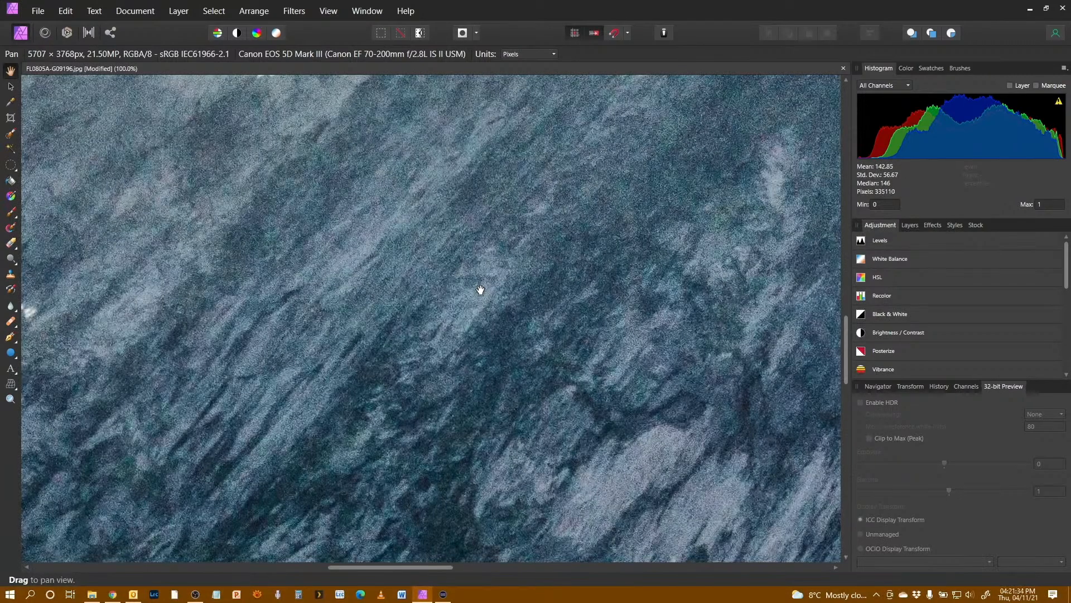
pyautogui.moveTo(399, 261); pyautogui.dragTo(682, 563)
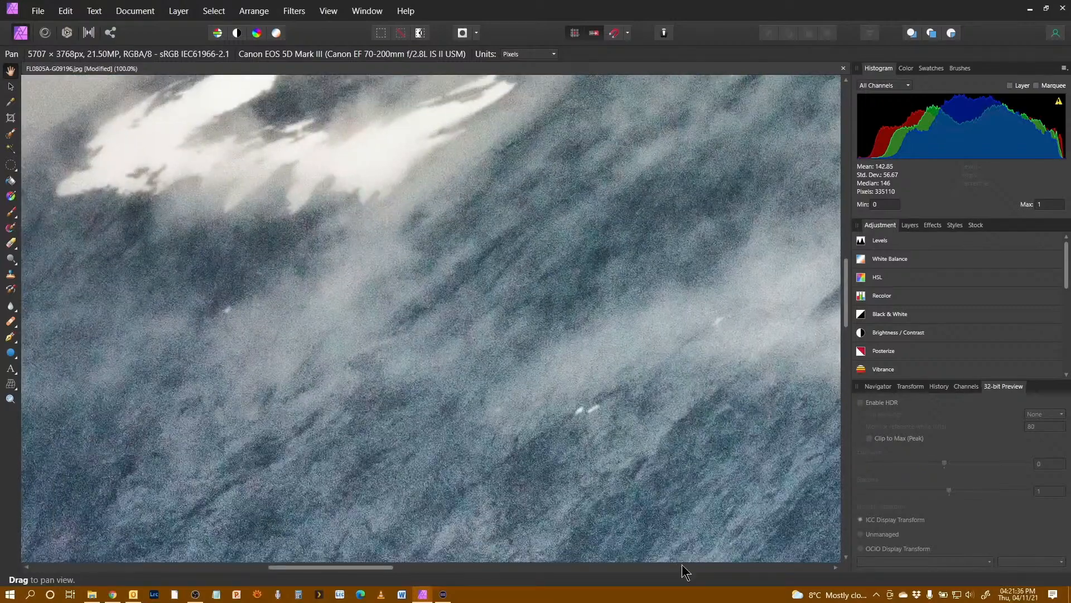
pyautogui.hotkey('ctrl', '0')
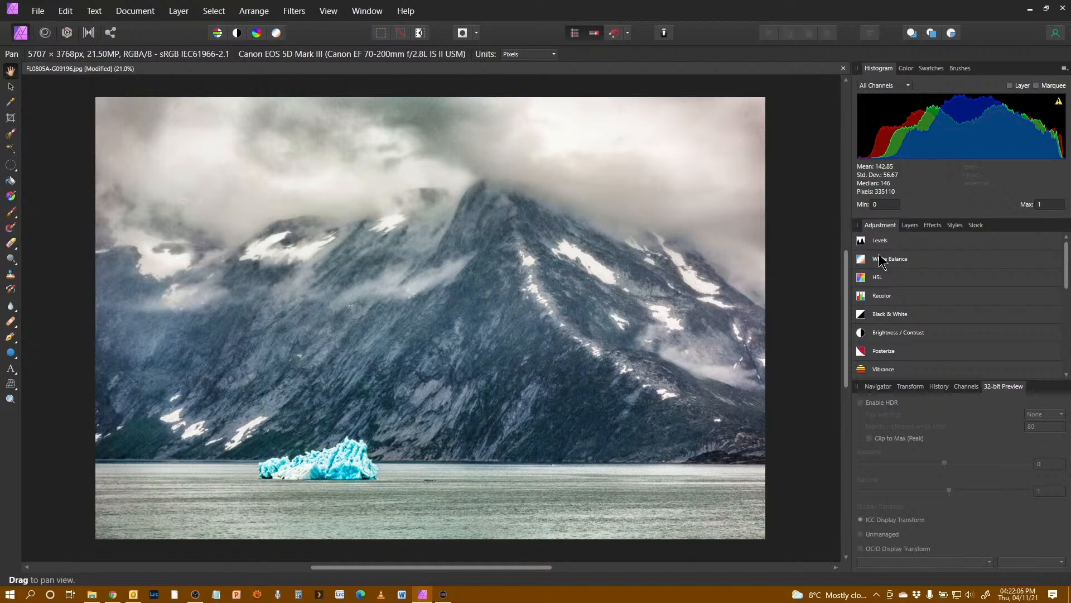
# Step: Browse the studio panels Layers, Effects, Color, Brushes and Swatches, returning to the Histogram panel
pyautogui.click(910, 225)
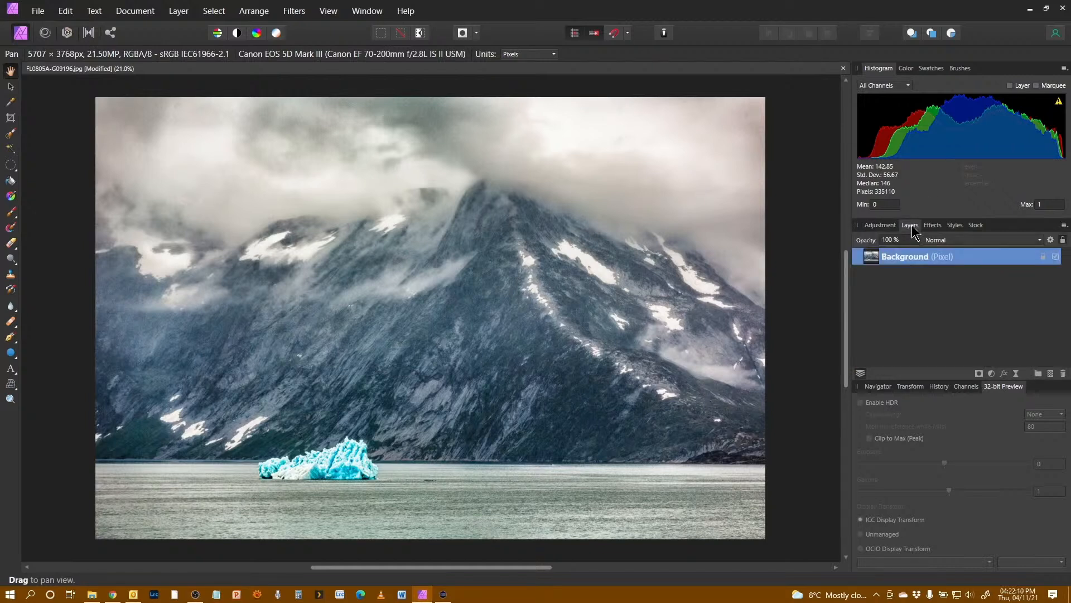
pyautogui.click(937, 229)
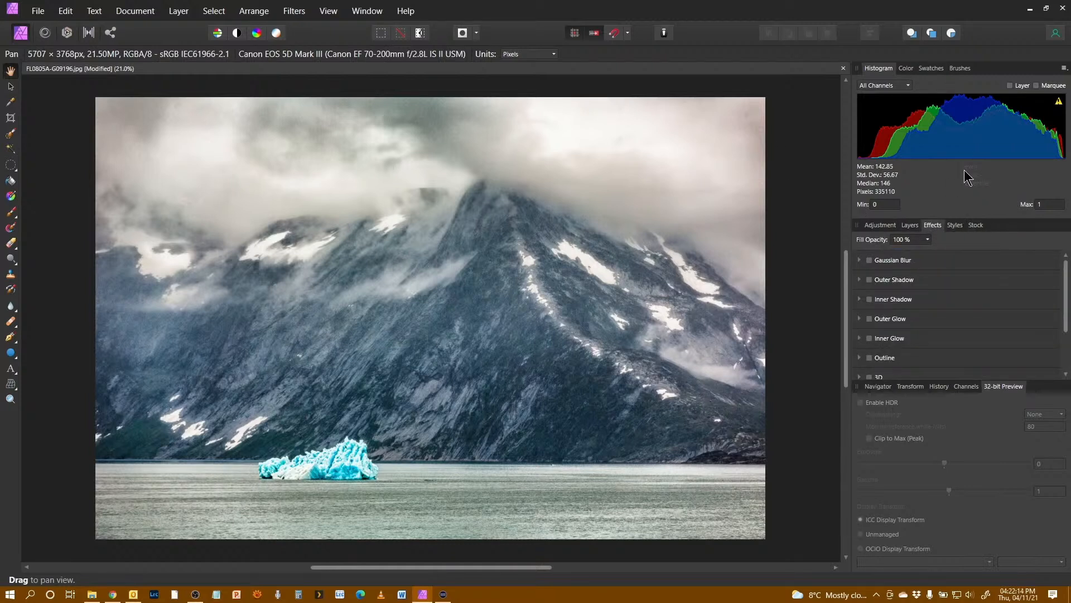
pyautogui.click(907, 68)
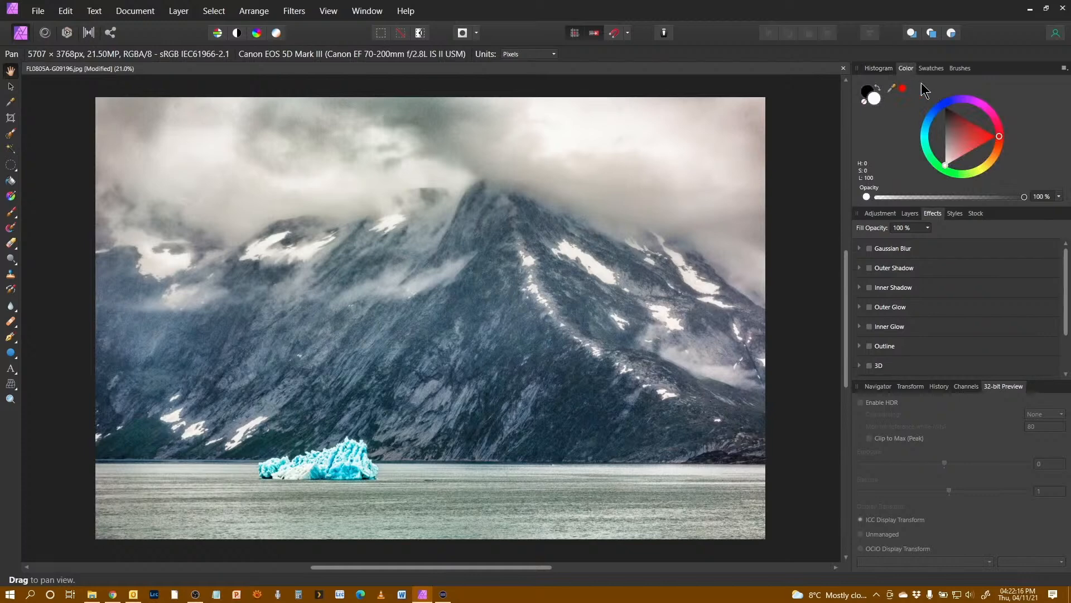
pyautogui.click(961, 68)
pyautogui.click(929, 70)
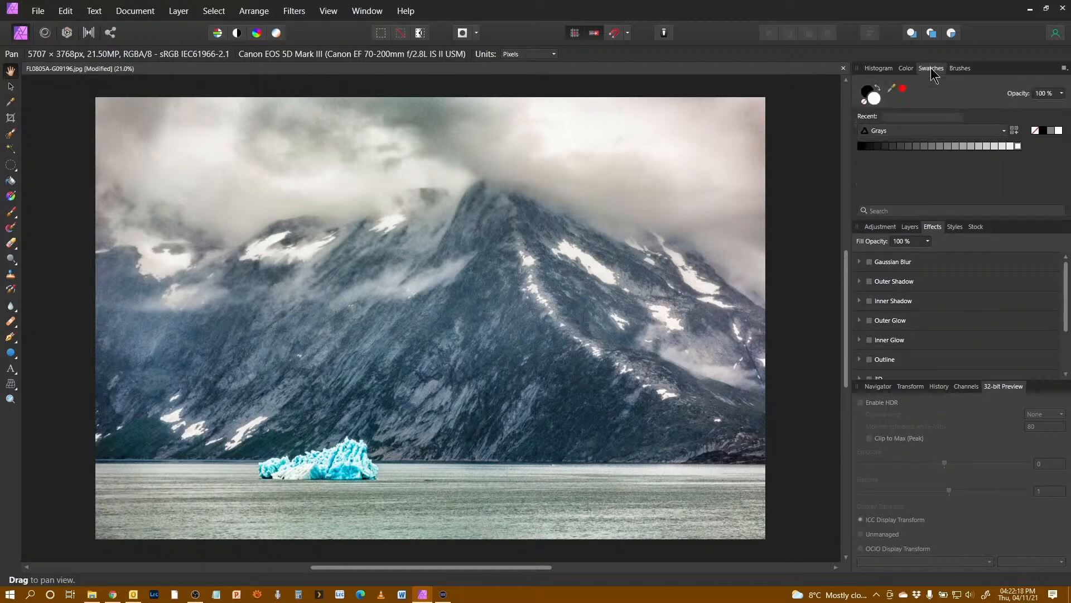
pyautogui.click(906, 68)
pyautogui.click(878, 68)
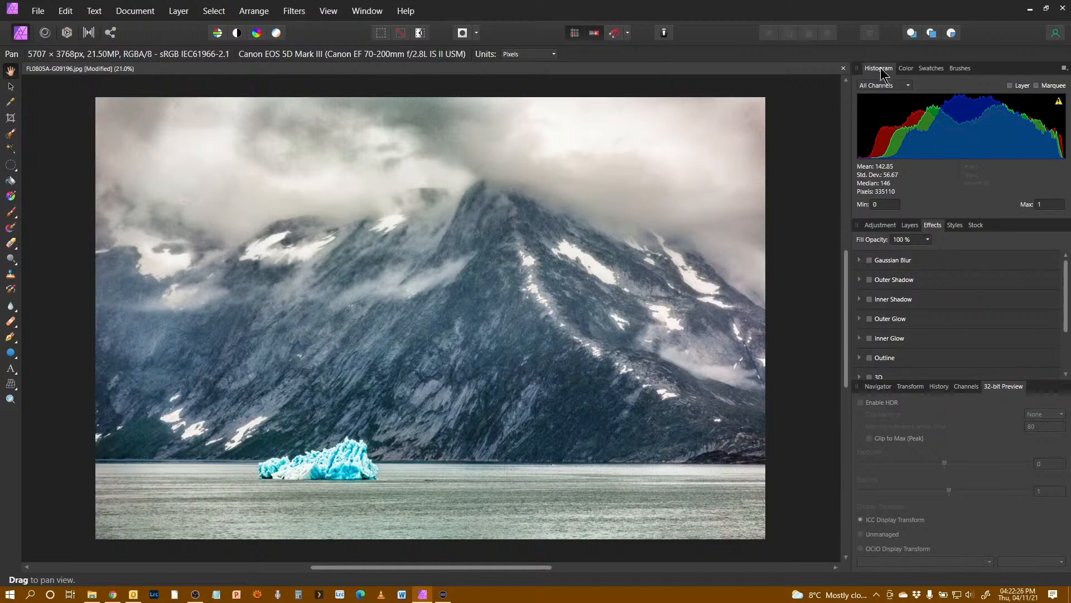
# Step: Pull the Histogram panel out of the studio as a floating panel over the canvas
pyautogui.moveTo(880, 66); pyautogui.dragTo(615, 169)
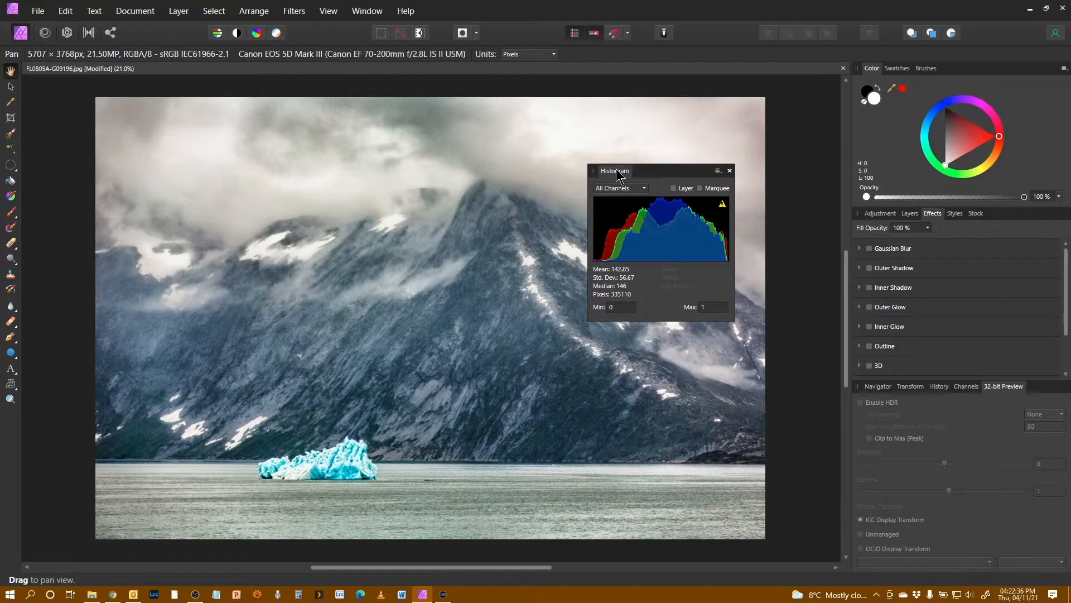
pyautogui.moveTo(616, 168); pyautogui.dragTo(596, 173)
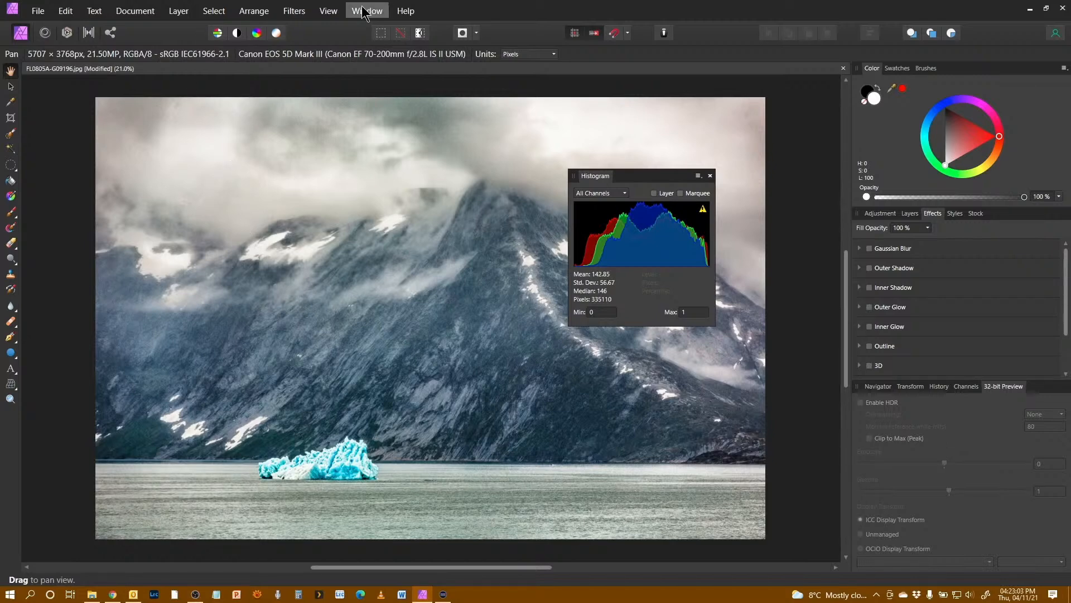
# Step: Open the Info panel from the Studio list and reposition its floating window
pyautogui.click(327, 14)
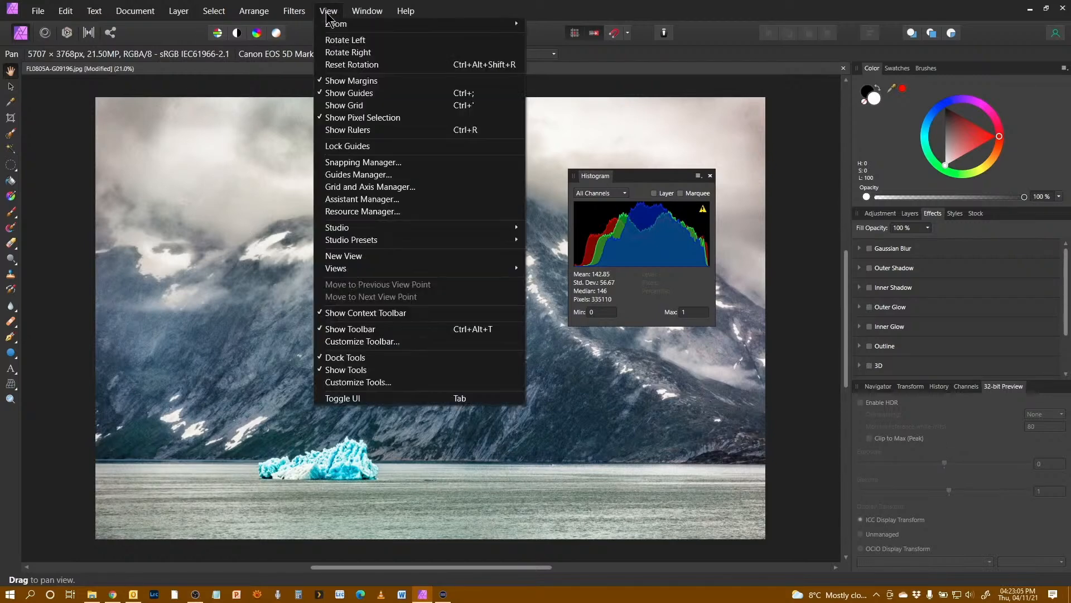
pyautogui.moveTo(419, 229)
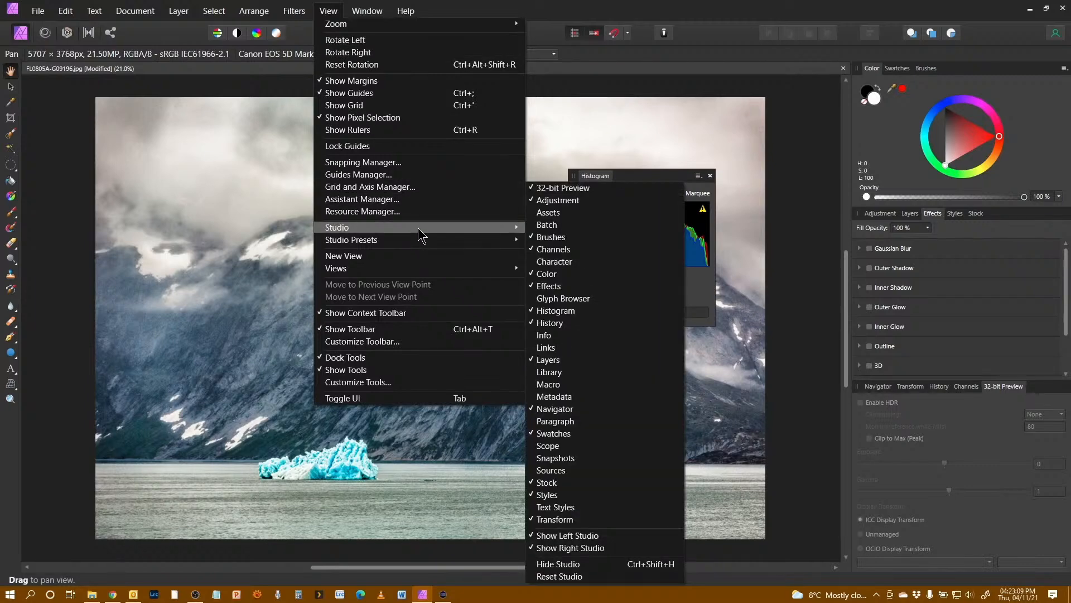
pyautogui.click(613, 337)
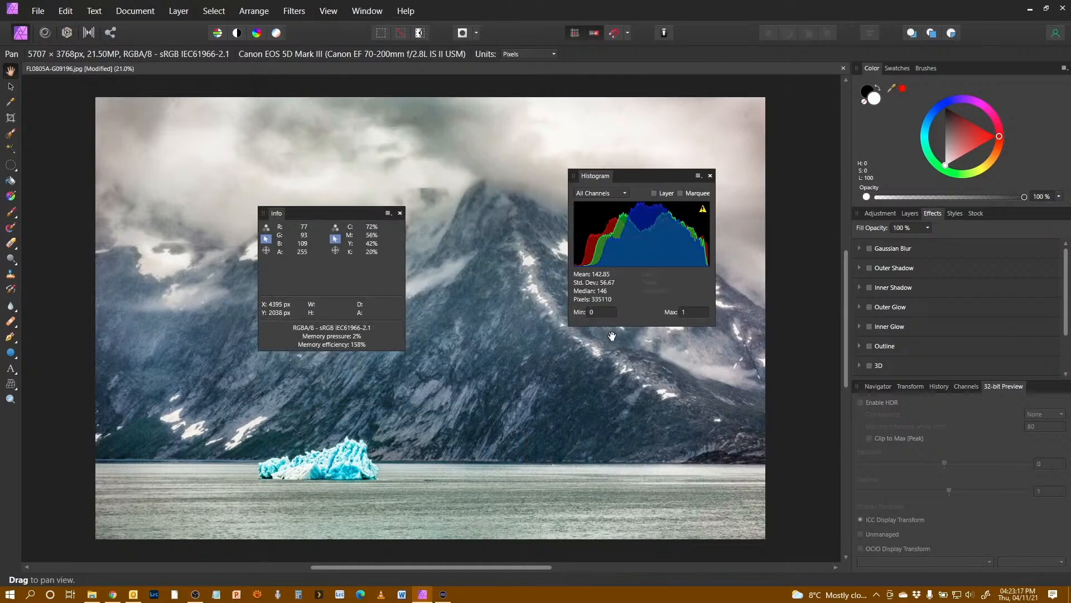
pyautogui.moveTo(323, 215); pyautogui.dragTo(386, 263)
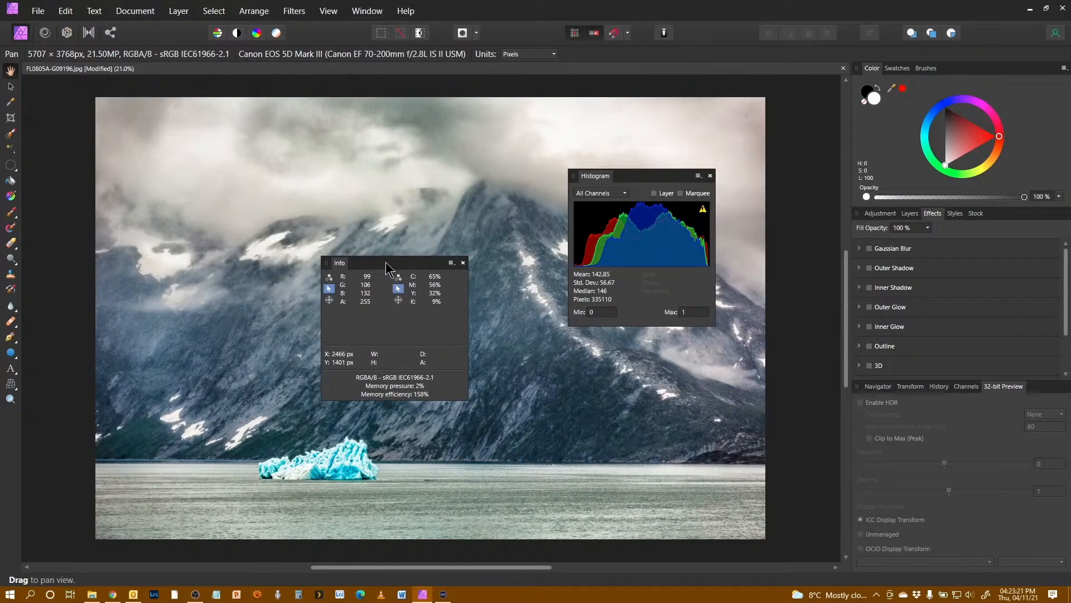
# Step: Dock the Info panel into the right studio as a separate panel group
pyautogui.moveTo(340, 267); pyautogui.dragTo(1021, 226)
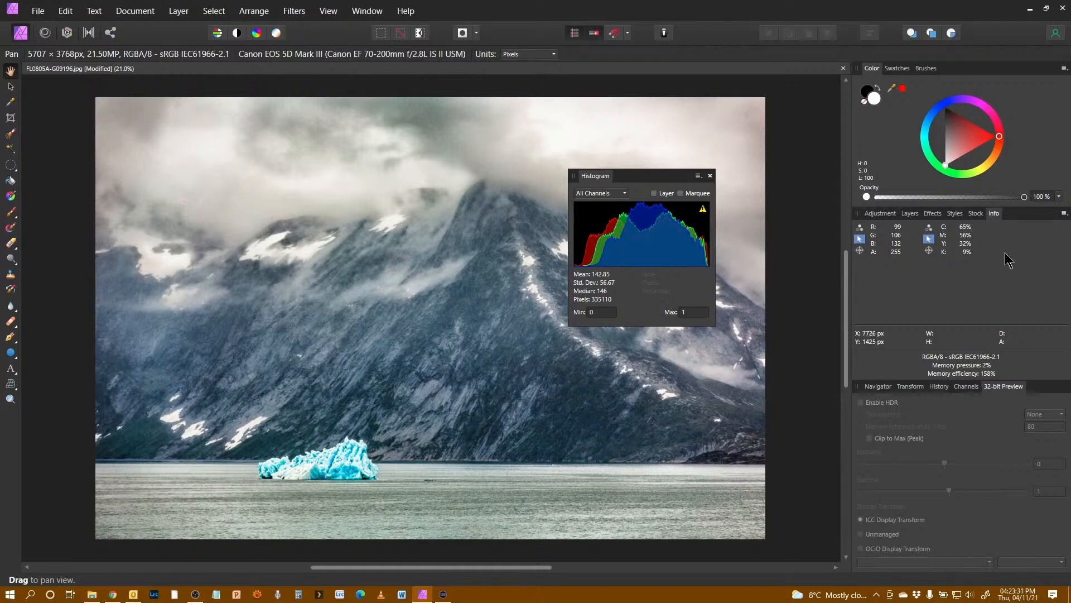
pyautogui.moveTo(996, 219); pyautogui.dragTo(909, 383)
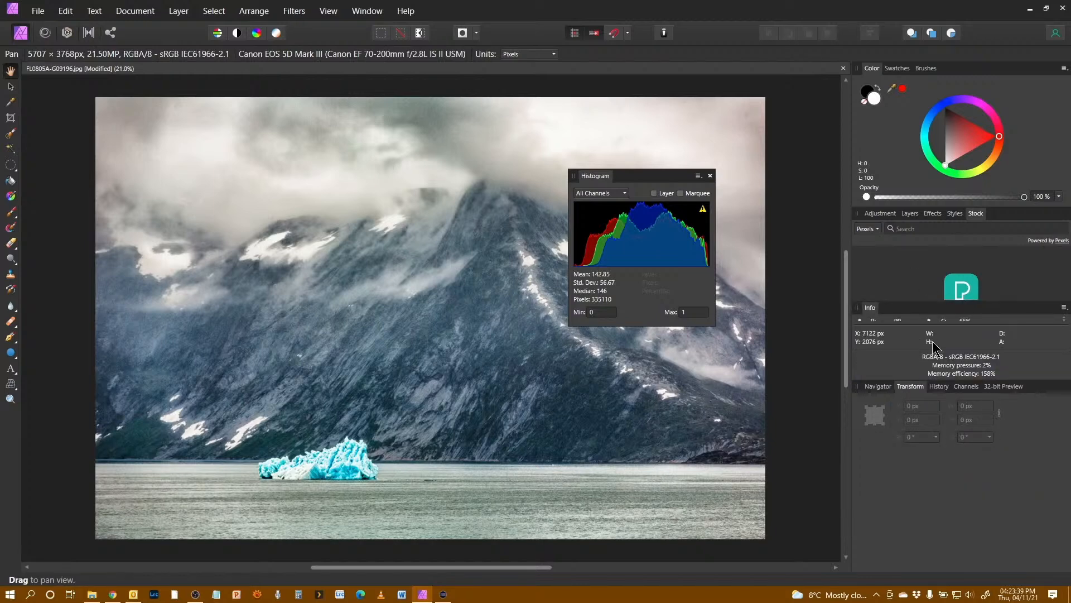
# Step: Move the Info panel into a left-side studio and dock the Histogram panel beneath it
pyautogui.moveTo(872, 313); pyautogui.dragTo(33, 197)
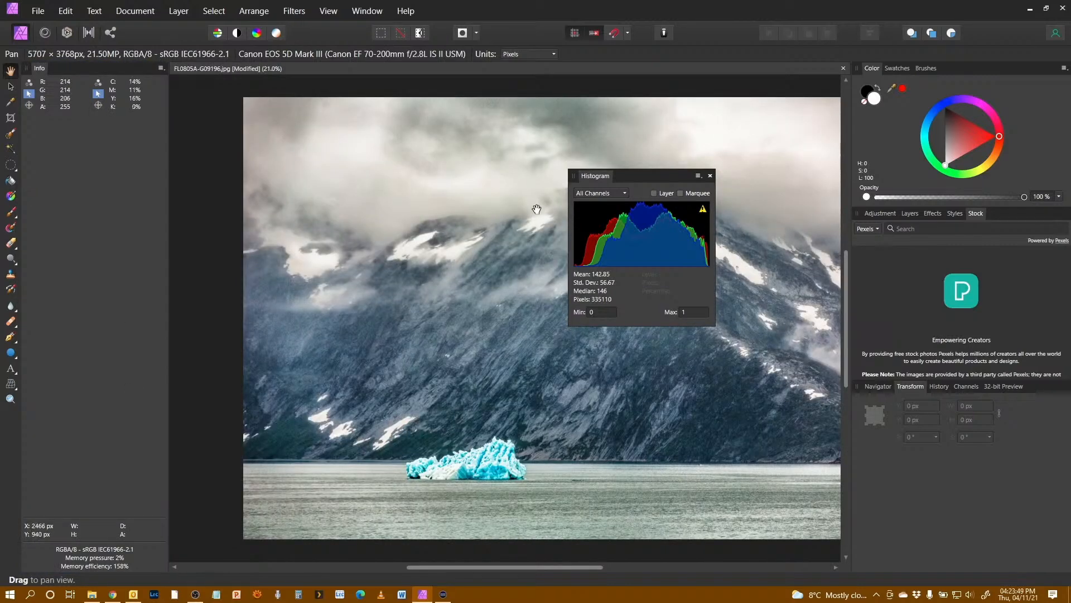
pyautogui.moveTo(596, 177); pyautogui.dragTo(73, 561)
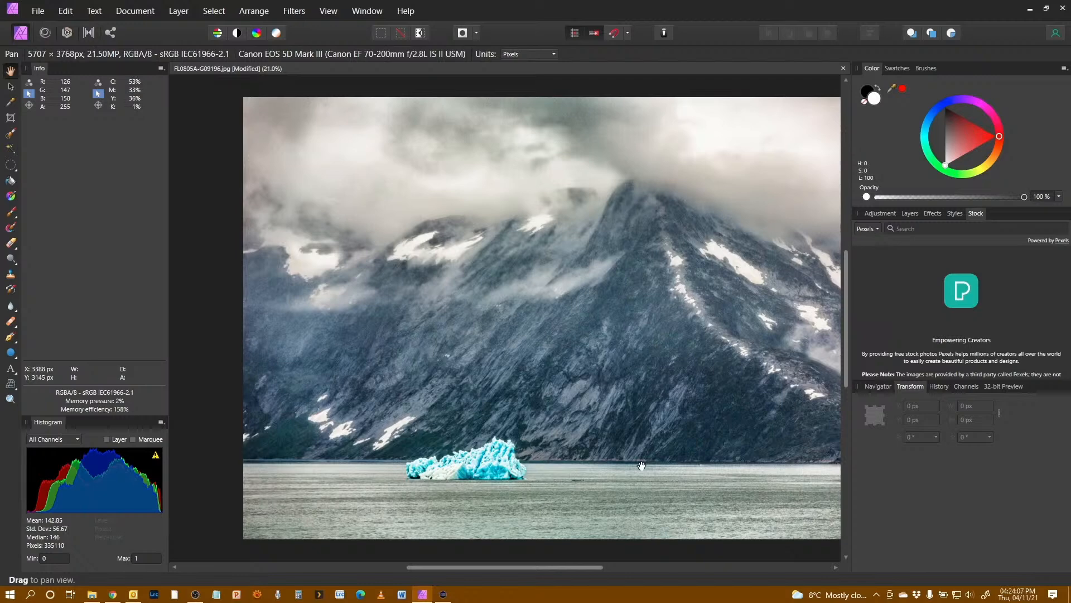
# Step: Dock the Layers panel in the left studio between Info and Histogram
pyautogui.click(909, 215)
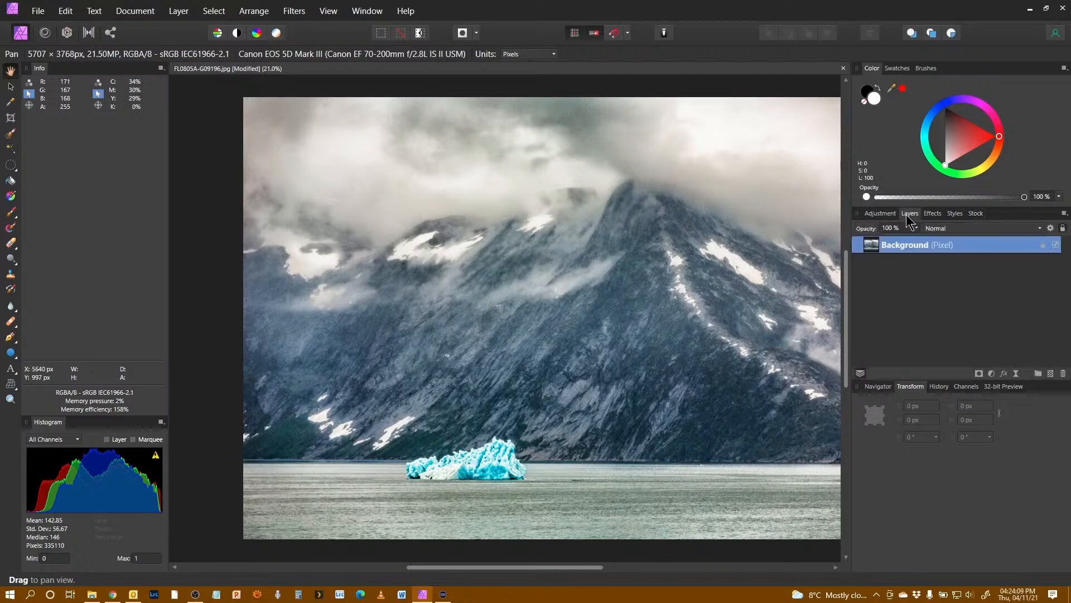
pyautogui.moveTo(908, 219); pyautogui.dragTo(54, 410)
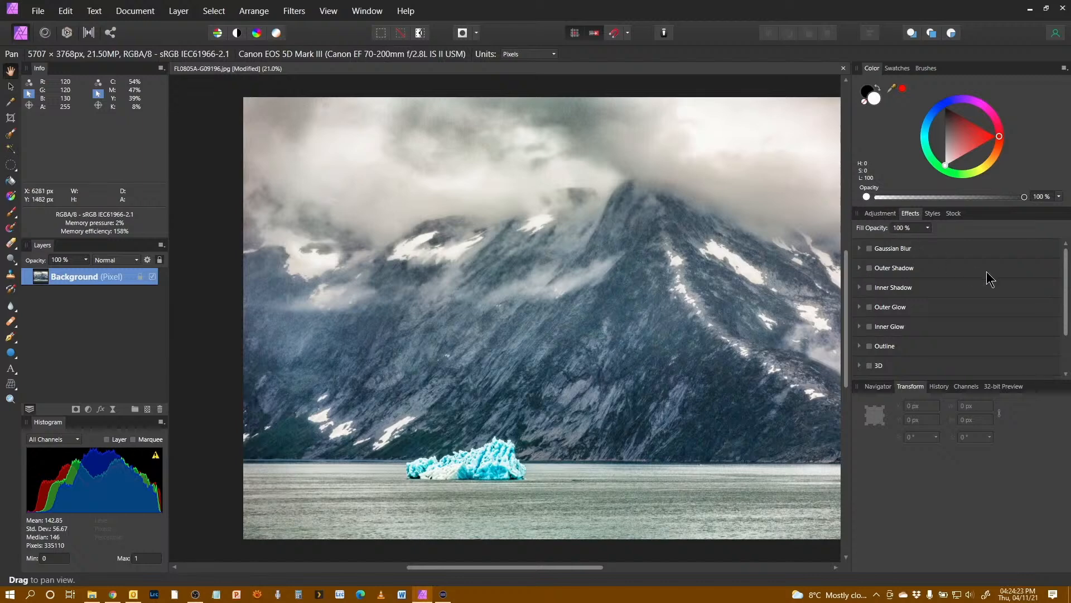
# Step: Float the Stock panel out of the studio and close it
pyautogui.click(957, 217)
pyautogui.moveTo(956, 217); pyautogui.dragTo(643, 278)
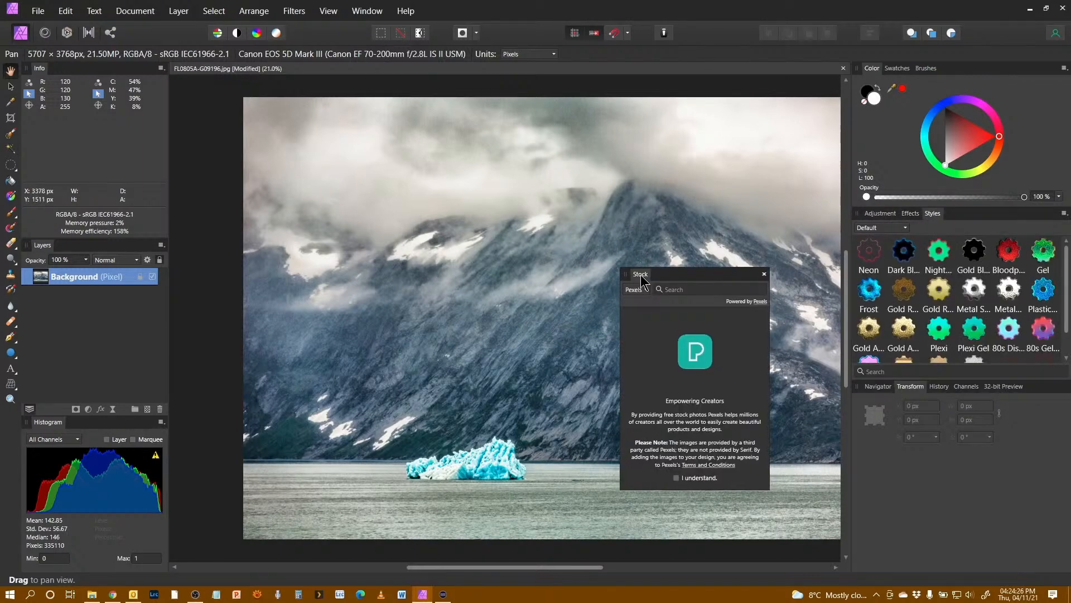
pyautogui.click(764, 274)
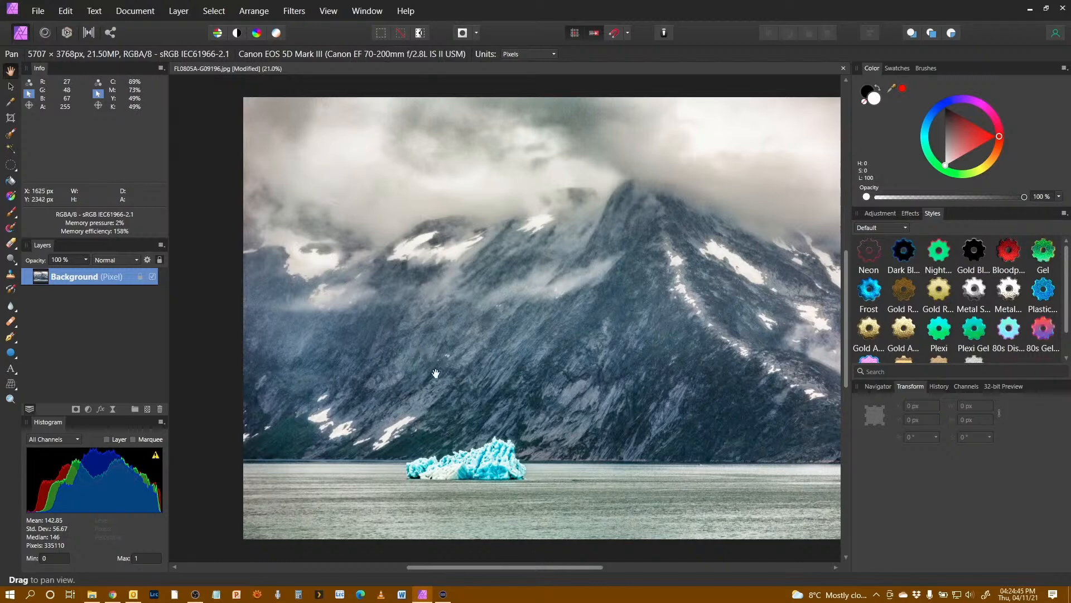
# Step: Reset the studio to its default panel layout
pyautogui.click(329, 12)
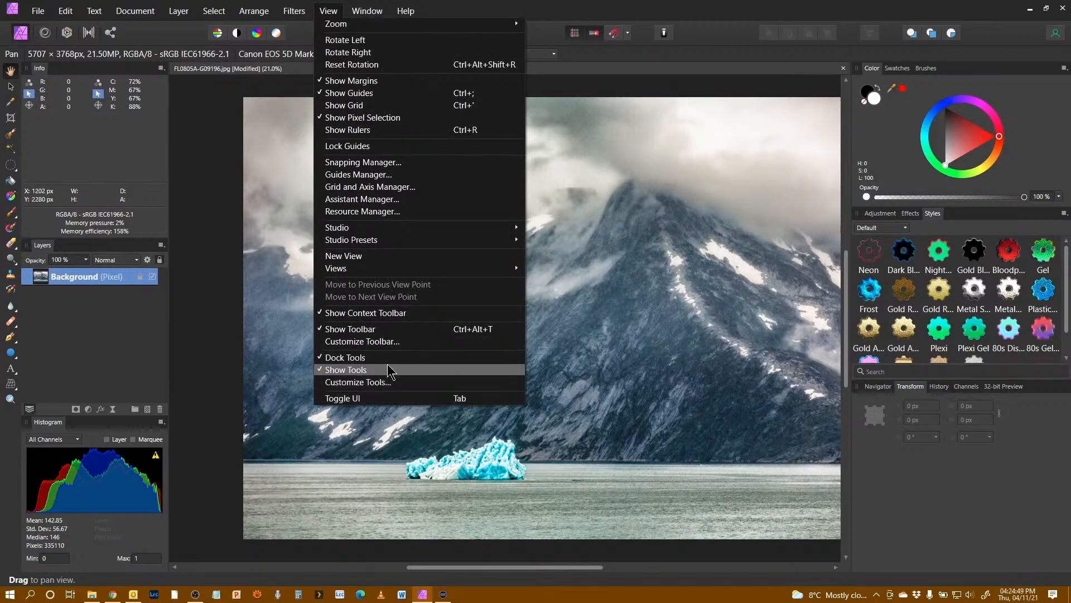
pyautogui.moveTo(435, 240)
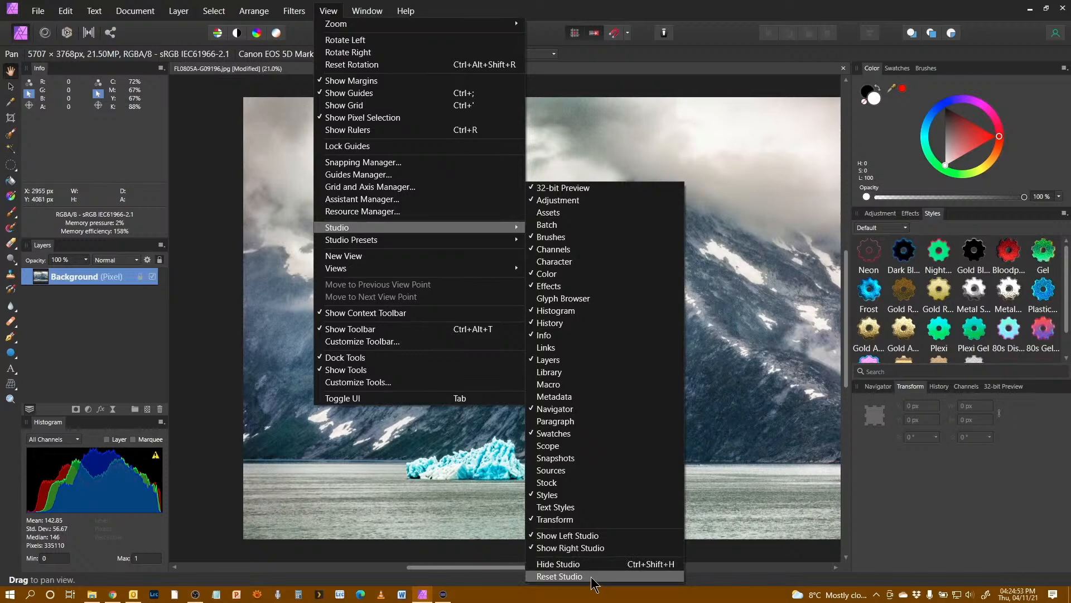
pyautogui.click(559, 576)
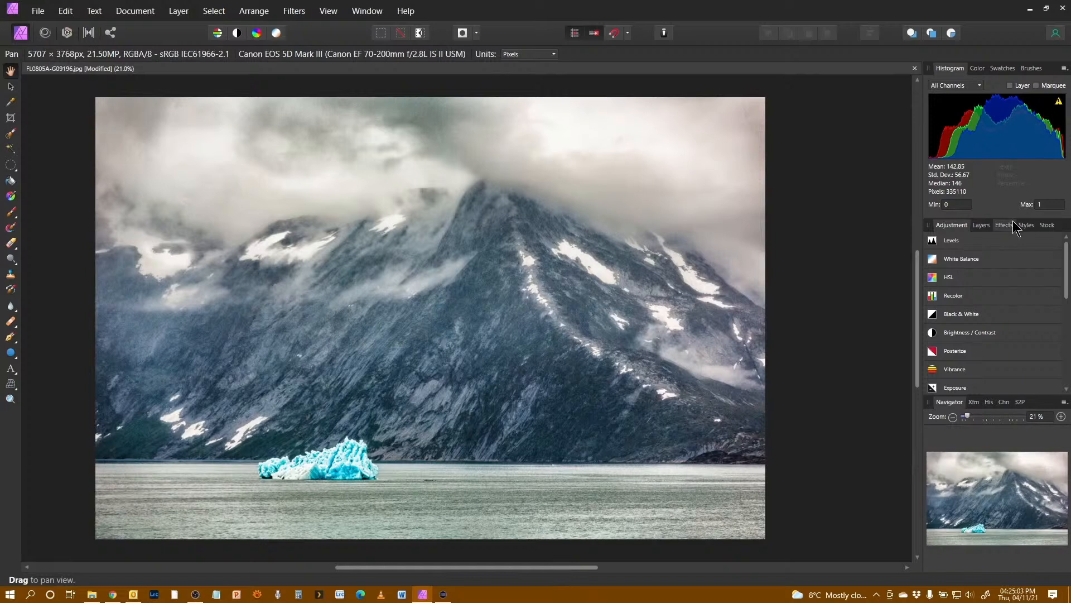
# Step: Dock the Layers panel at the bottom of the right studio
pyautogui.click(982, 225)
pyautogui.moveTo(982, 233); pyautogui.dragTo(963, 557)
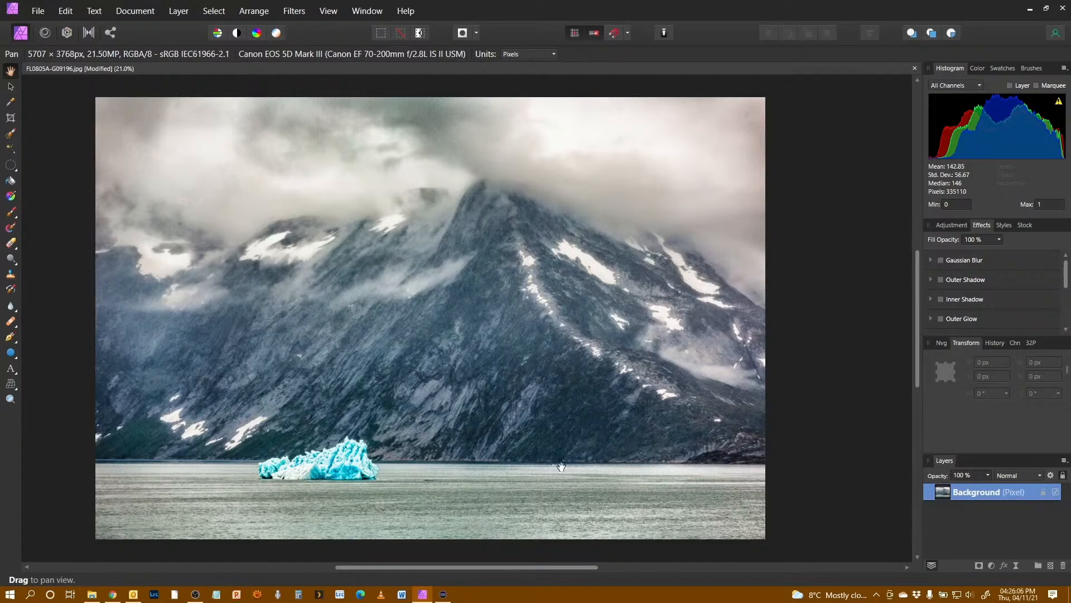
# Step: Save the current studio layout as a new studio preset, keeping the suggested name
pyautogui.click(328, 13)
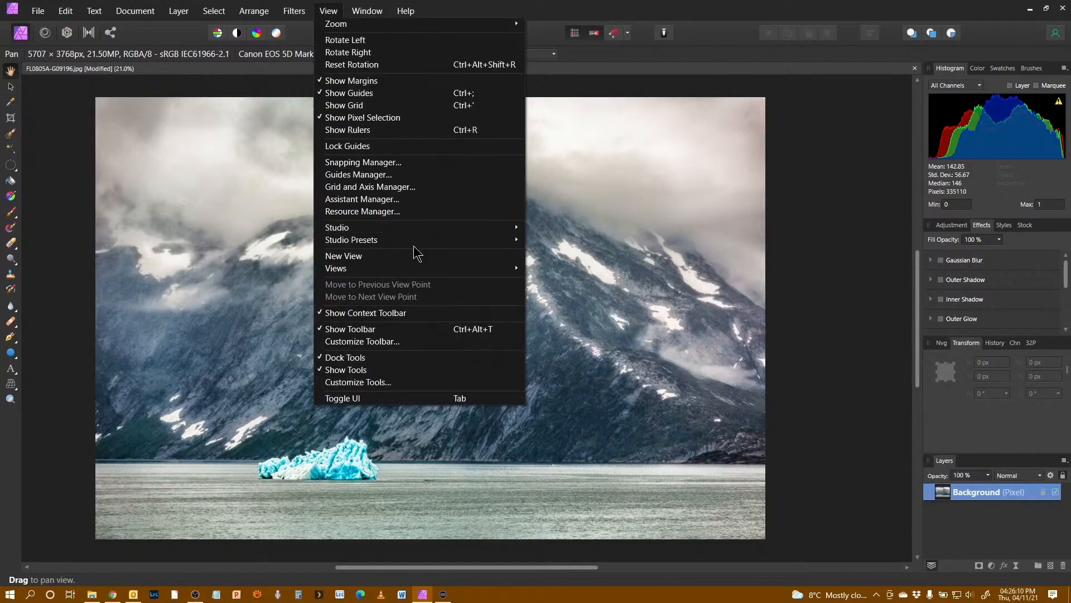
pyautogui.moveTo(414, 244)
pyautogui.click(567, 240)
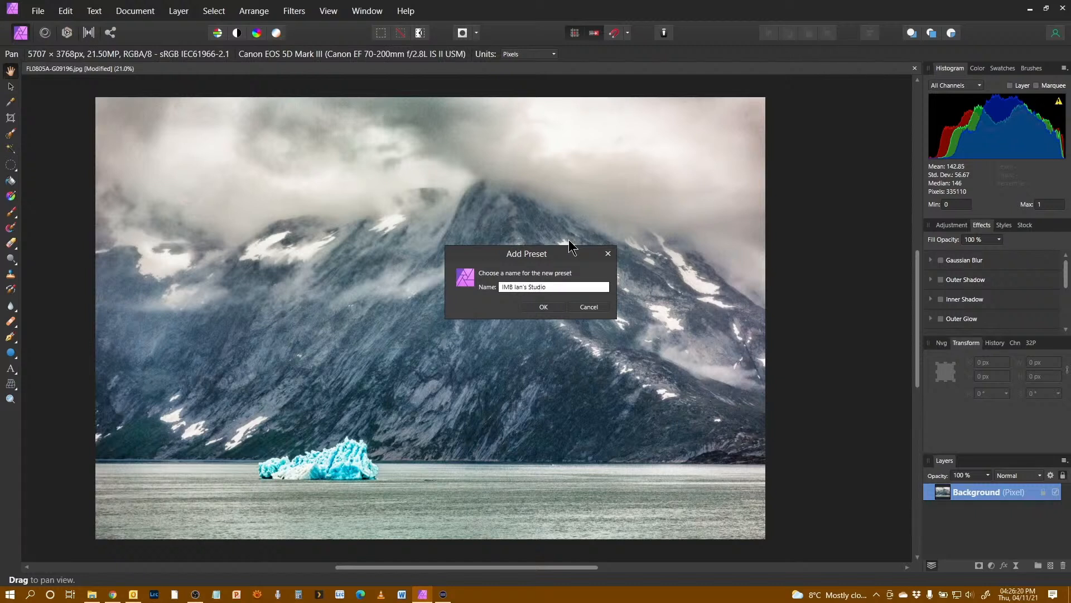
pyautogui.click(544, 306)
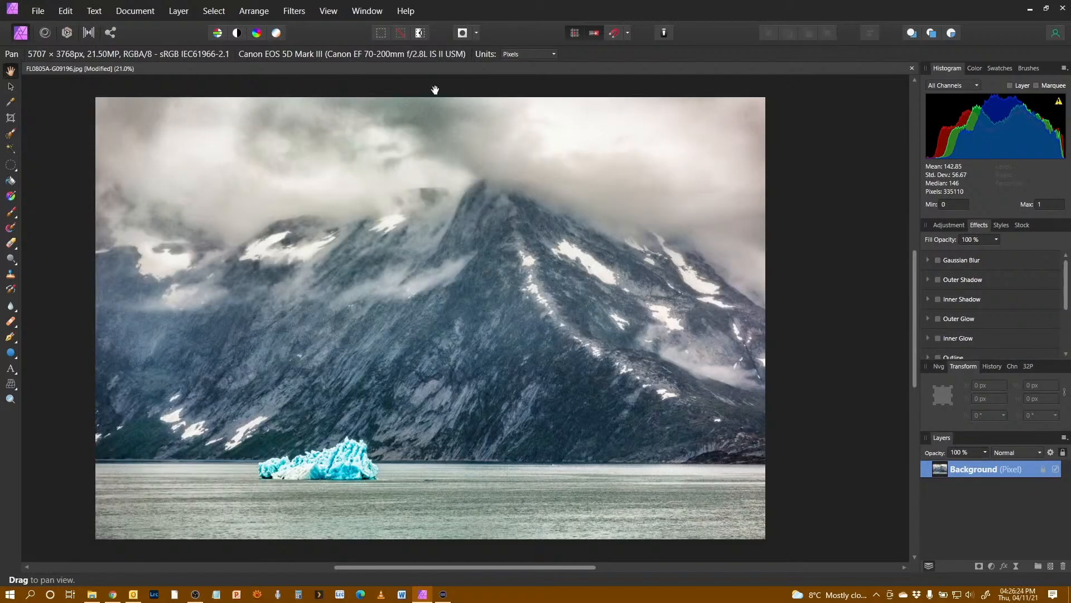
# Step: Reset the studio to its default panel layout
pyautogui.click(328, 11)
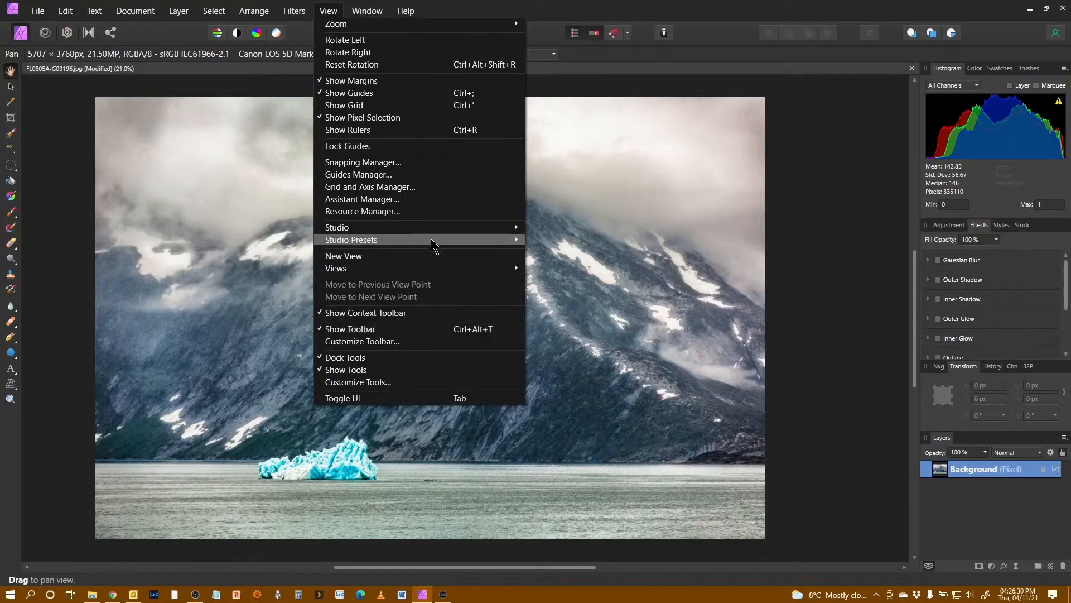
pyautogui.moveTo(444, 232)
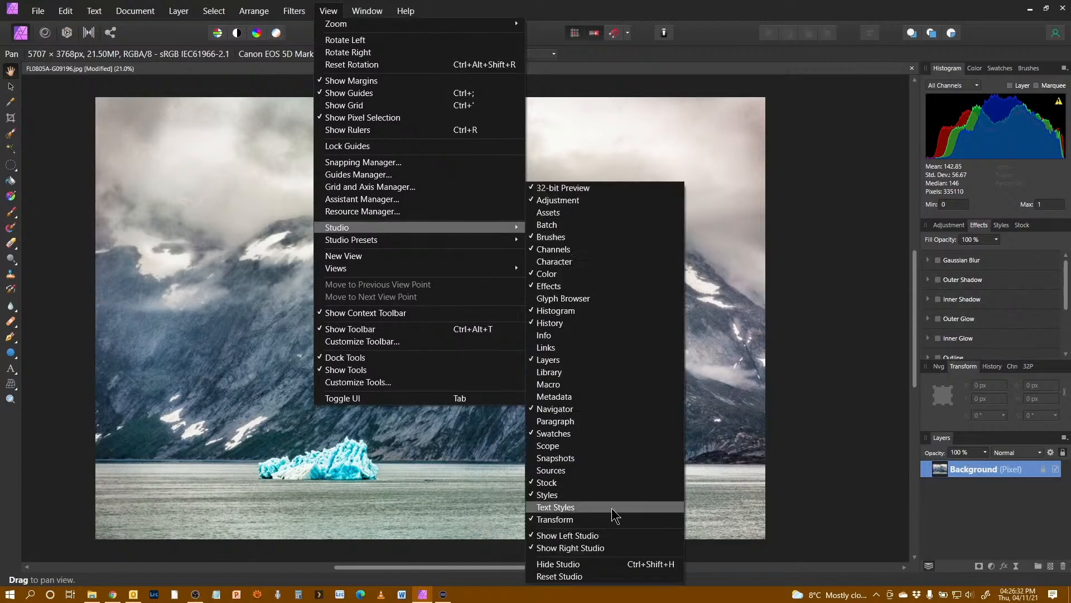
pyautogui.click(559, 576)
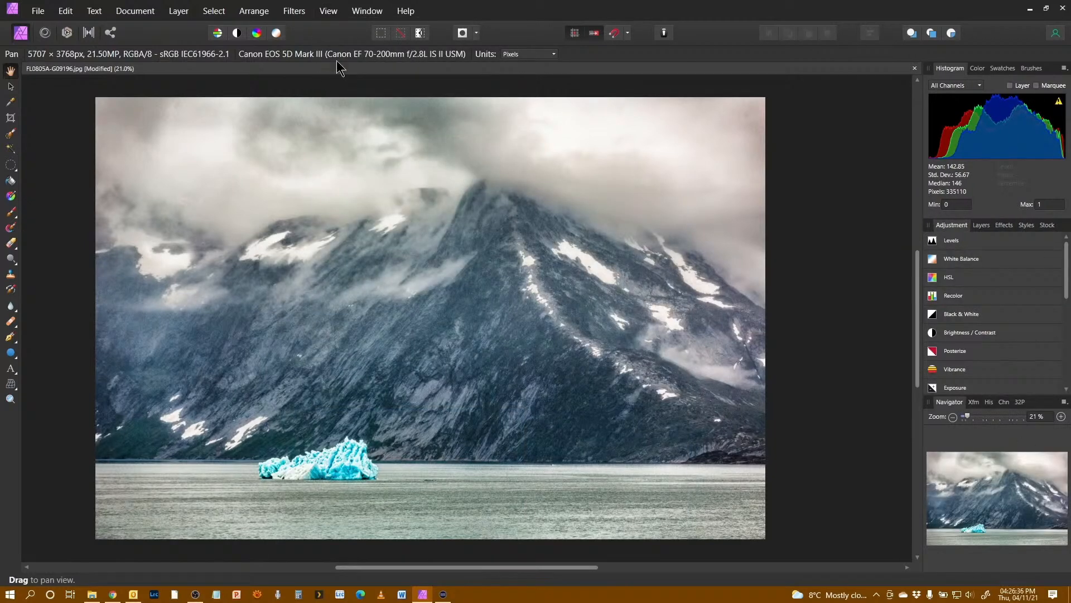
# Step: Apply the saved custom studio preset to restore the arranged panel layout
pyautogui.click(329, 12)
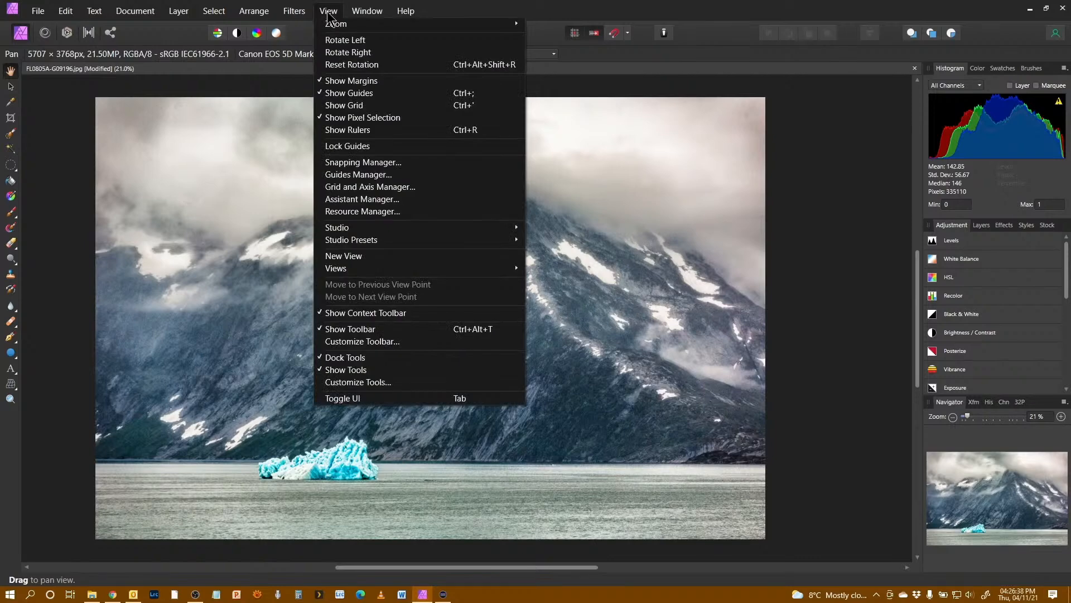
pyautogui.moveTo(439, 239)
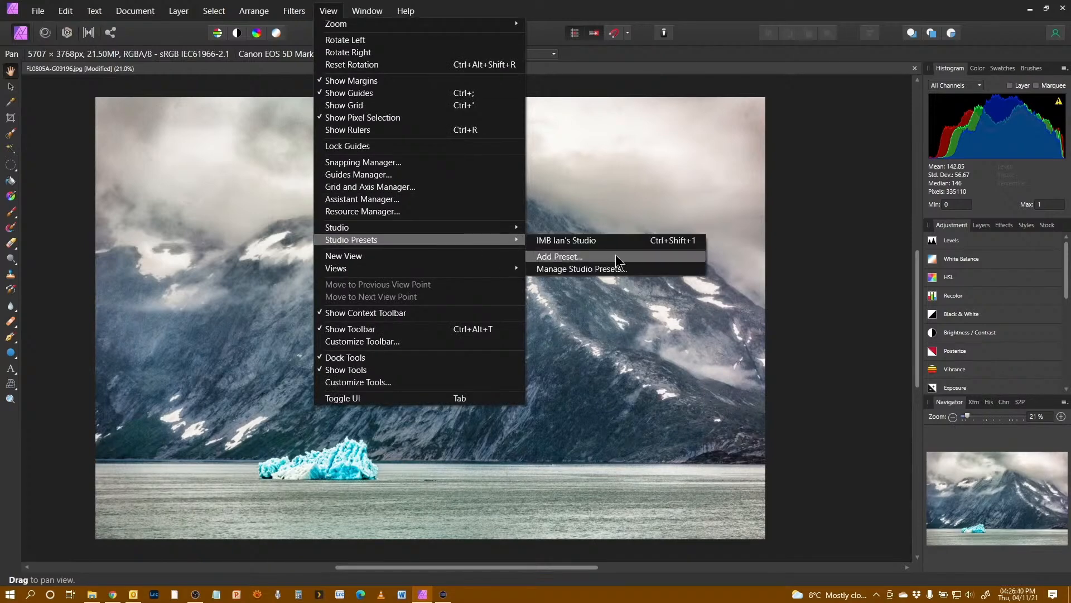
pyautogui.click(615, 240)
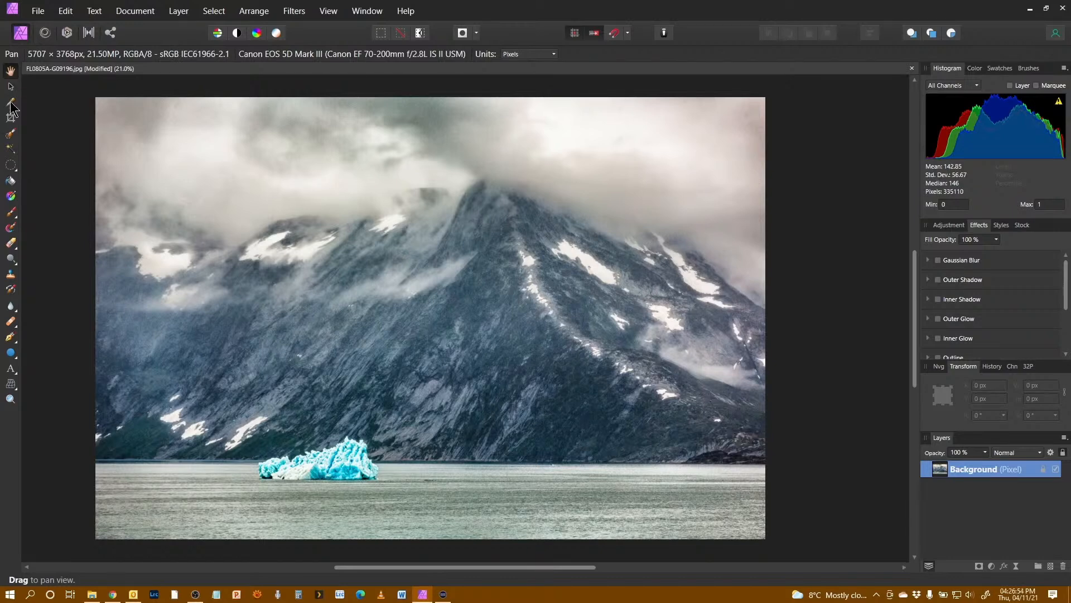
# Step: Open Customize Toolbar and browse the available toolbar items
pyautogui.click(330, 11)
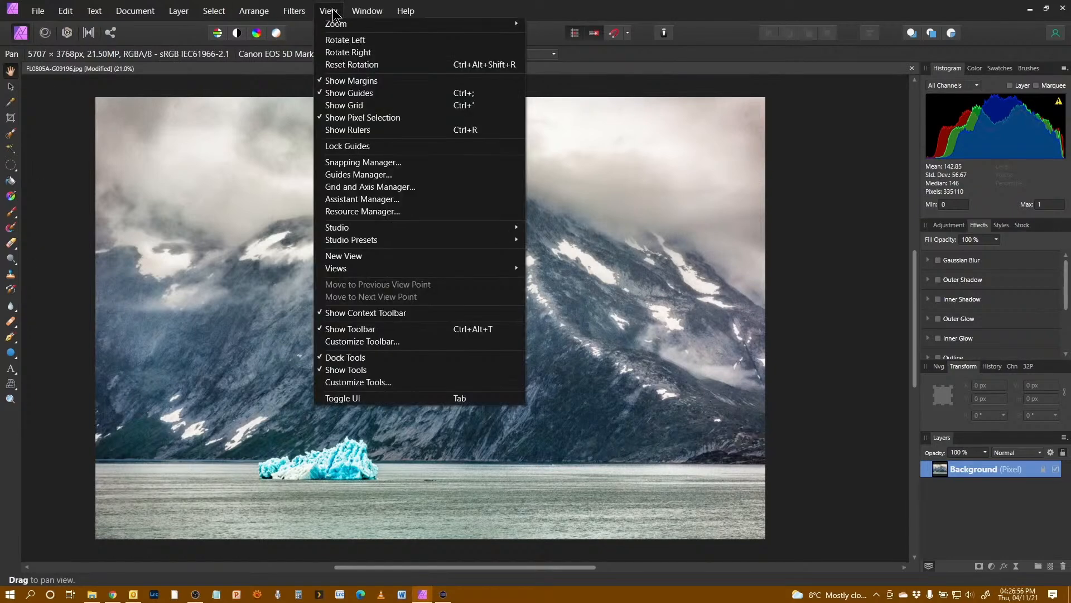
pyautogui.click(408, 343)
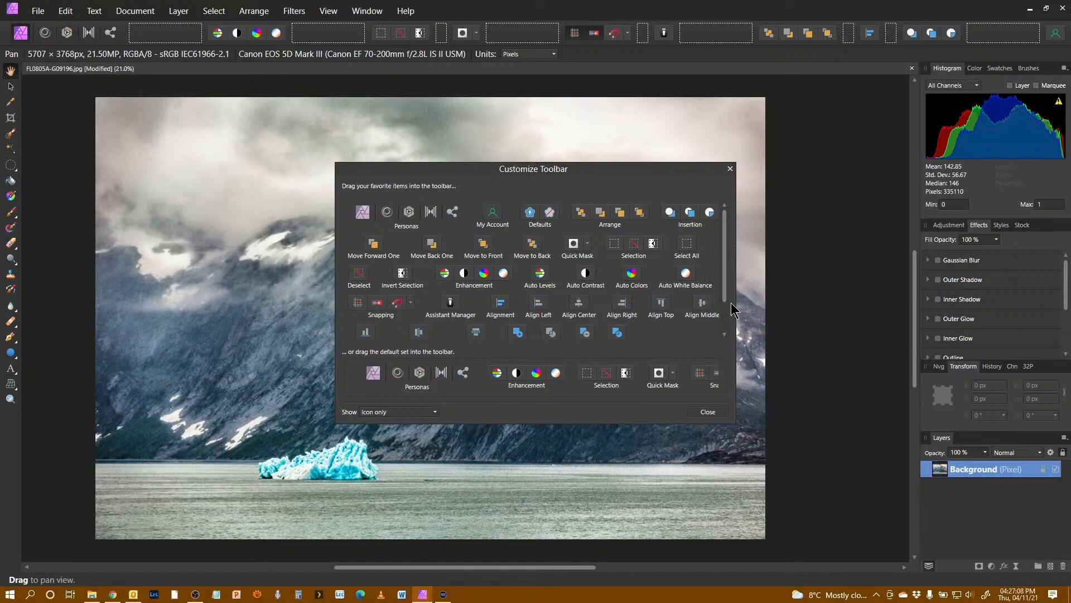
pyautogui.moveTo(734, 307); pyautogui.dragTo(733, 336)
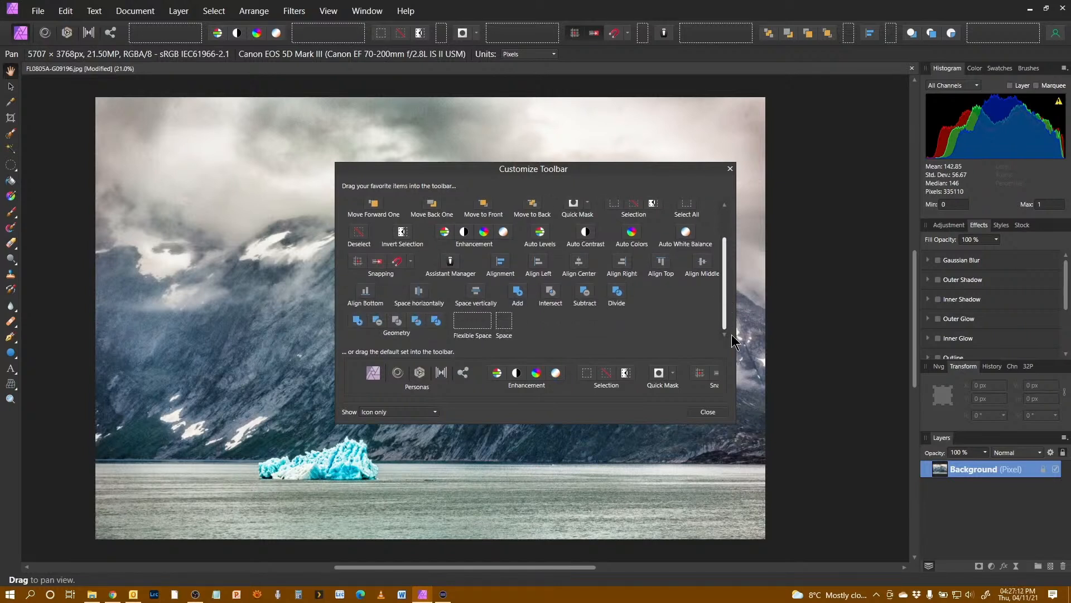
pyautogui.scroll(3, 720, 265)
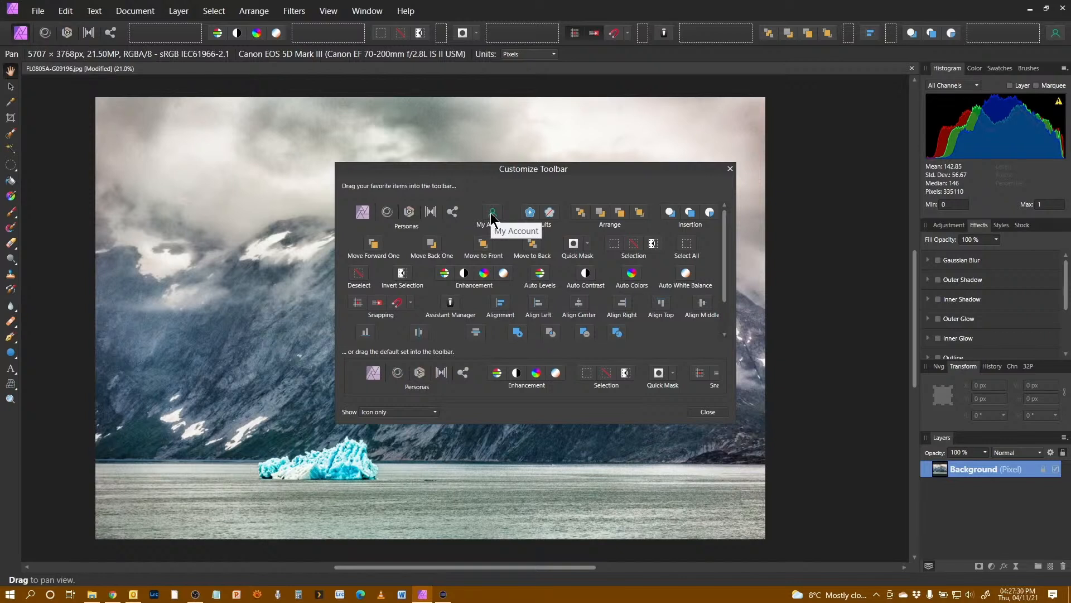
# Step: Add the My Account item to the toolbar, remove it again and close the dialog
pyautogui.moveTo(492, 219); pyautogui.dragTo(533, 42)
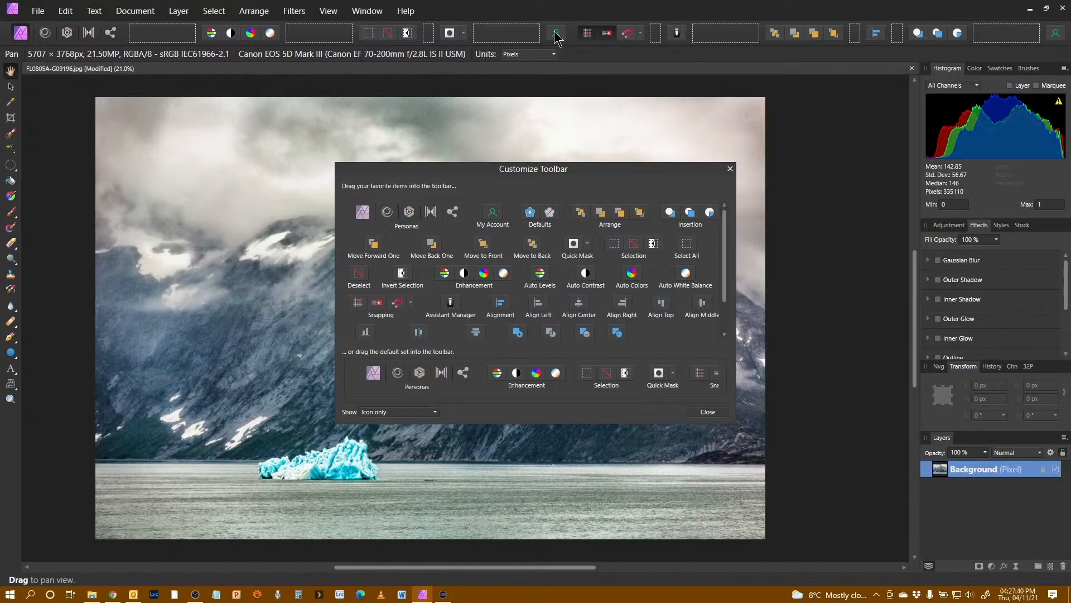
pyautogui.moveTo(555, 38); pyautogui.dragTo(455, 239)
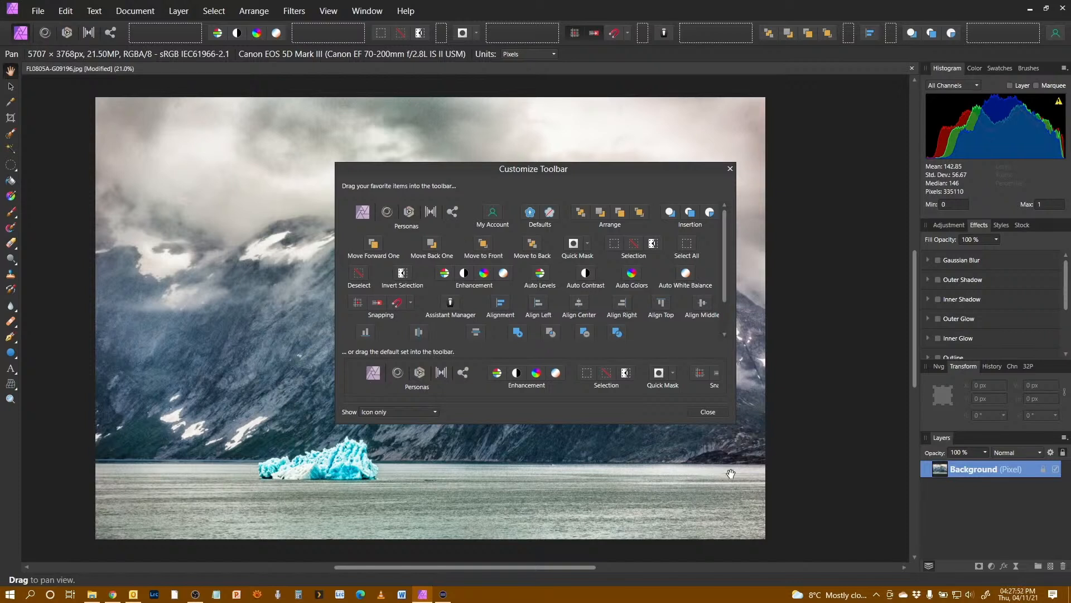
pyautogui.click(708, 412)
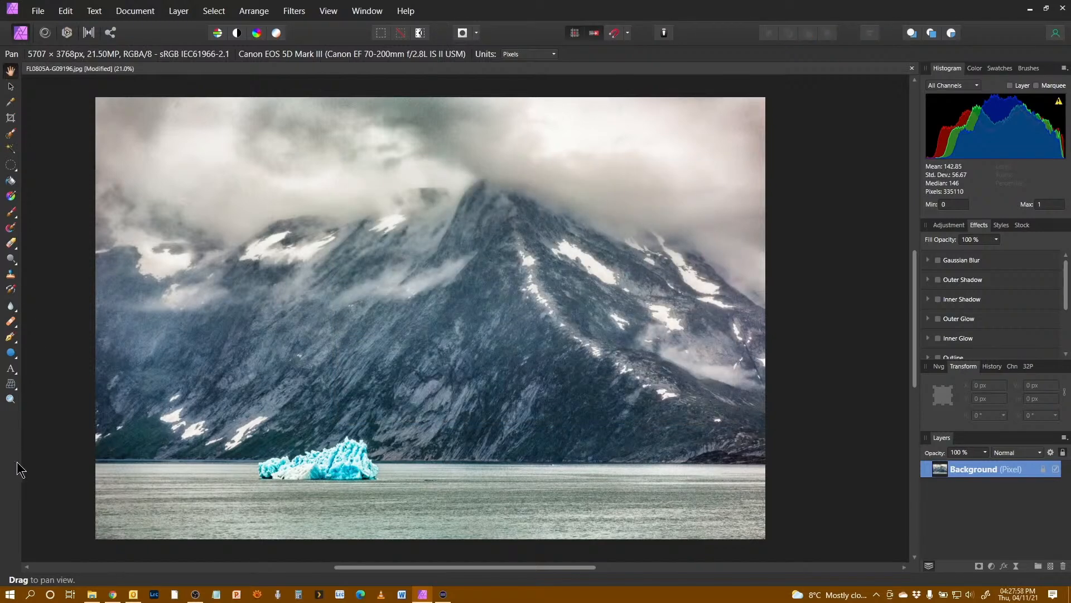
# Step: Add an extra tool to the end of the Tools panel using Customize Tools, then leave customization
pyautogui.click(329, 12)
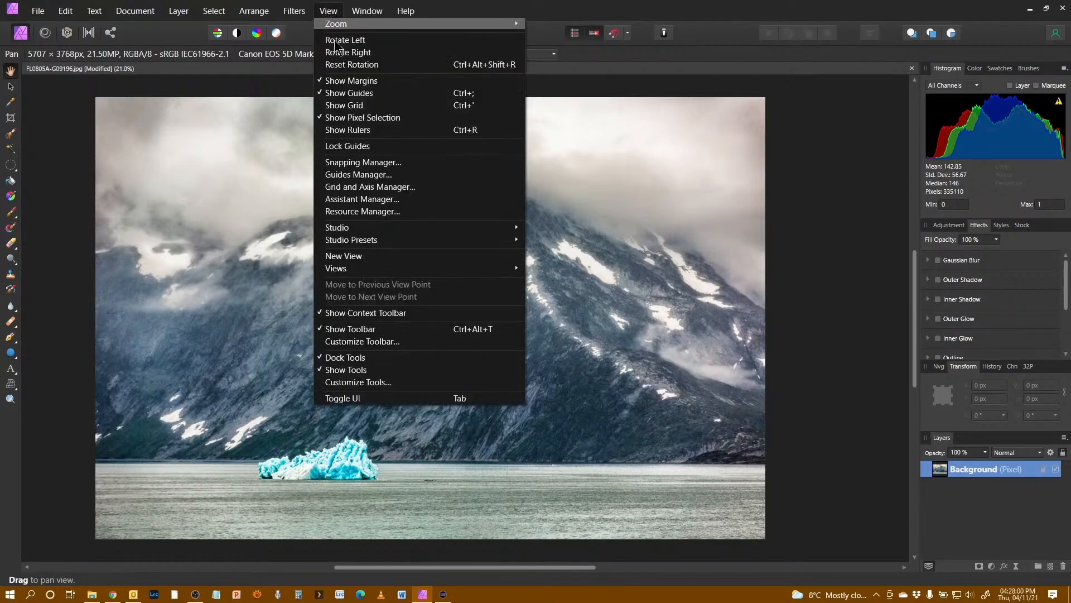
pyautogui.click(420, 384)
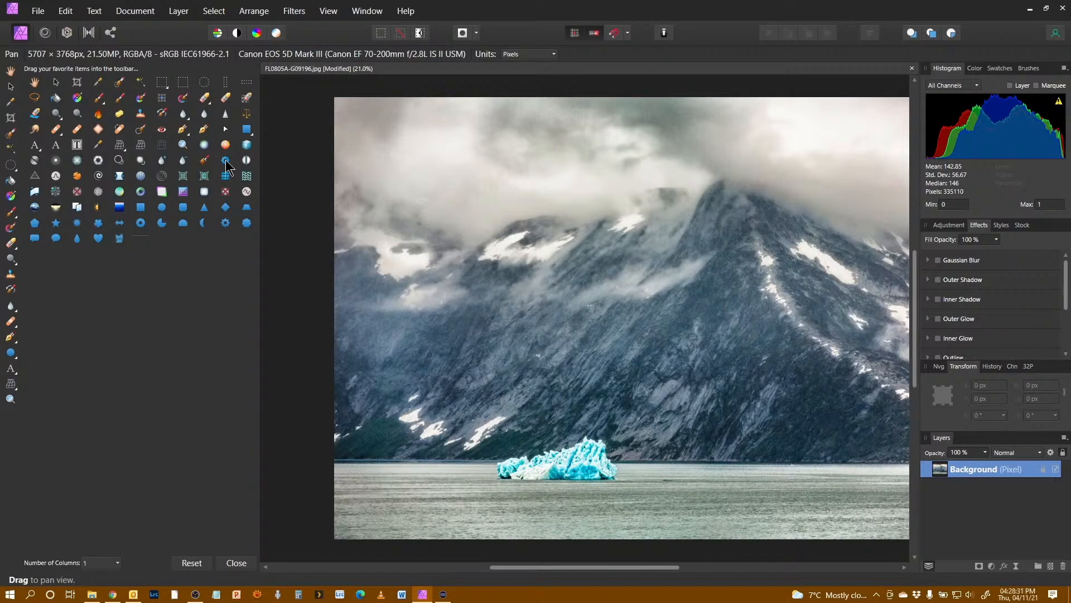
pyautogui.moveTo(226, 164); pyautogui.dragTo(10, 417)
pyautogui.click(333, 11)
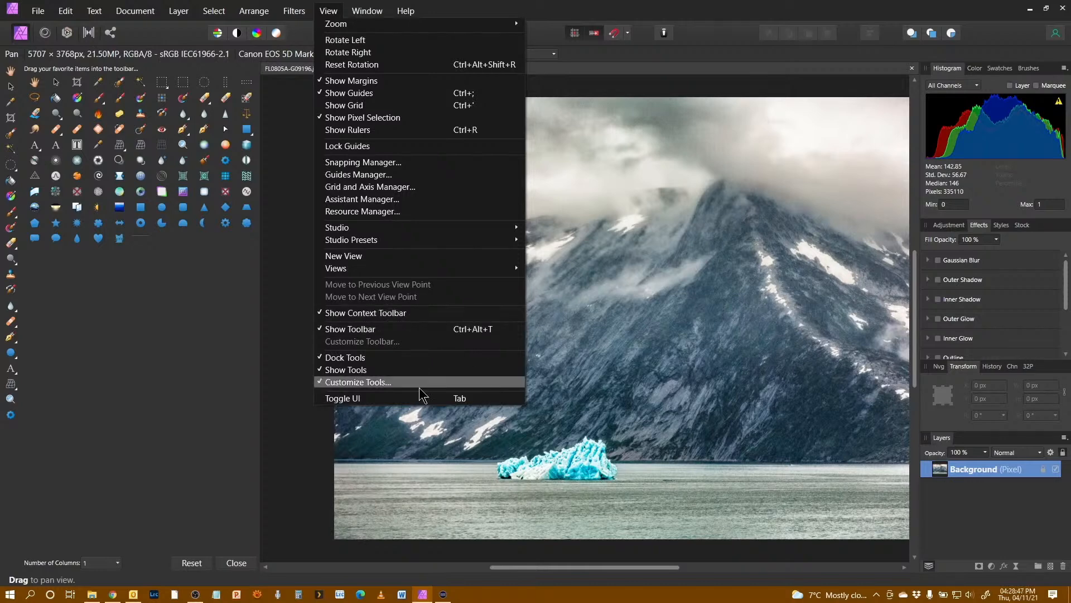
pyautogui.click(332, 383)
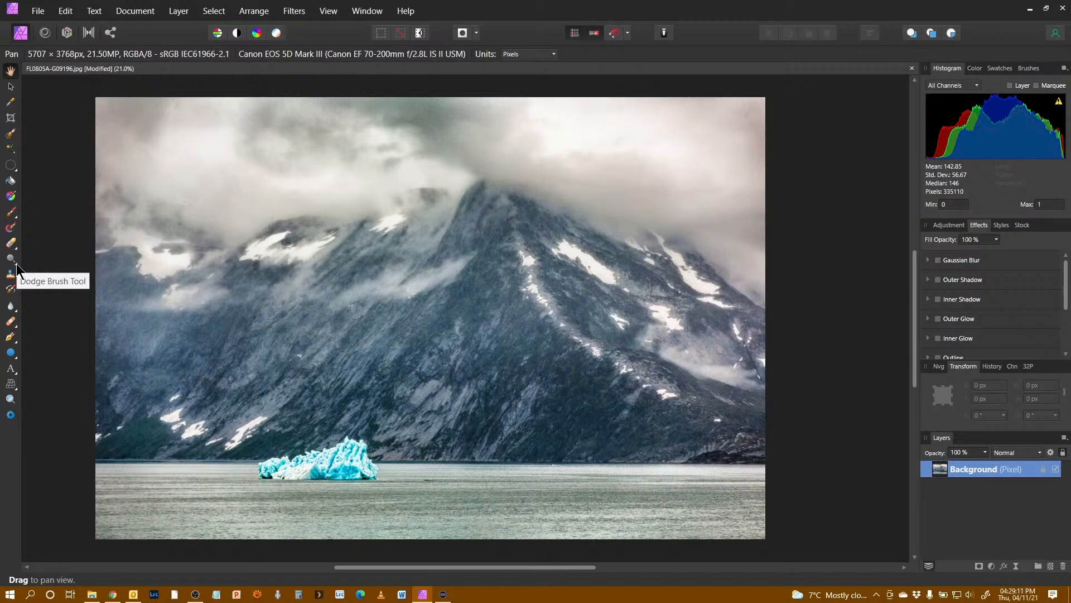
# Step: Open the brush and marquee tool flyouts to view their grouped tools
pyautogui.click(15, 216)
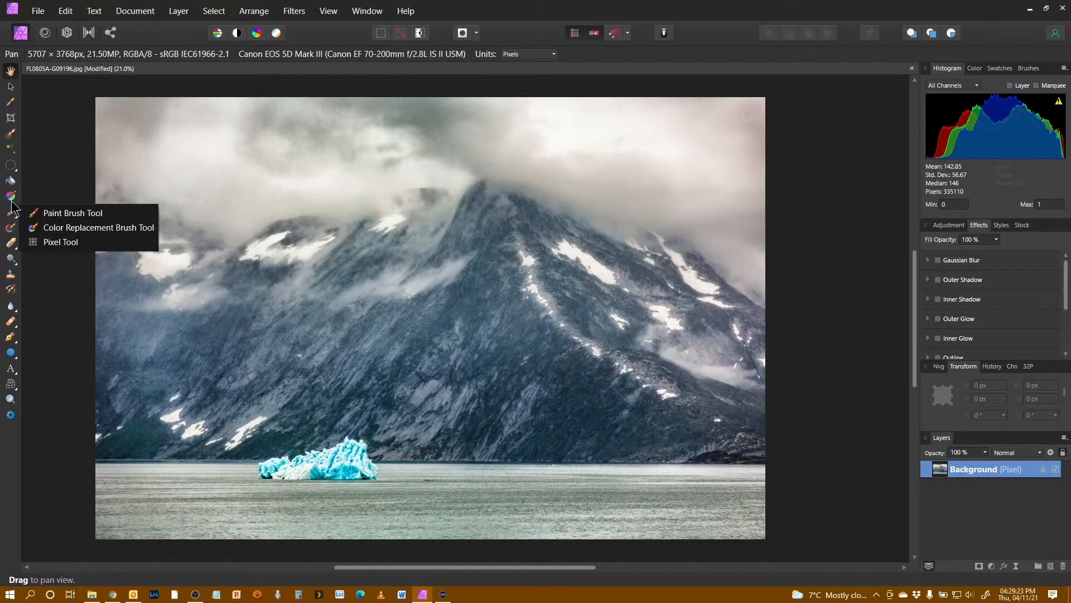
pyautogui.click(15, 169)
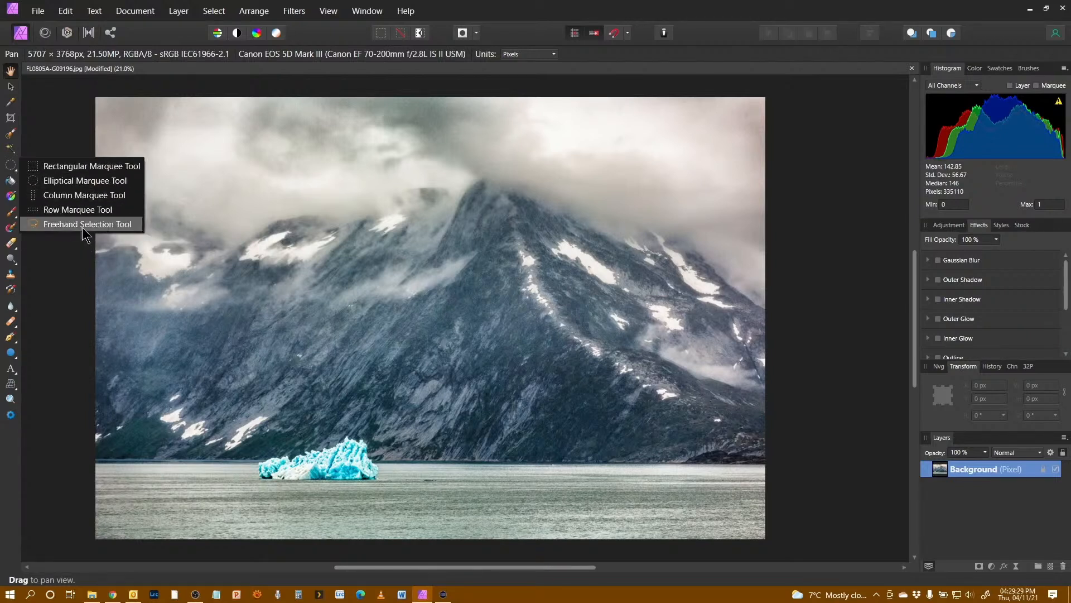
pyautogui.click(66, 374)
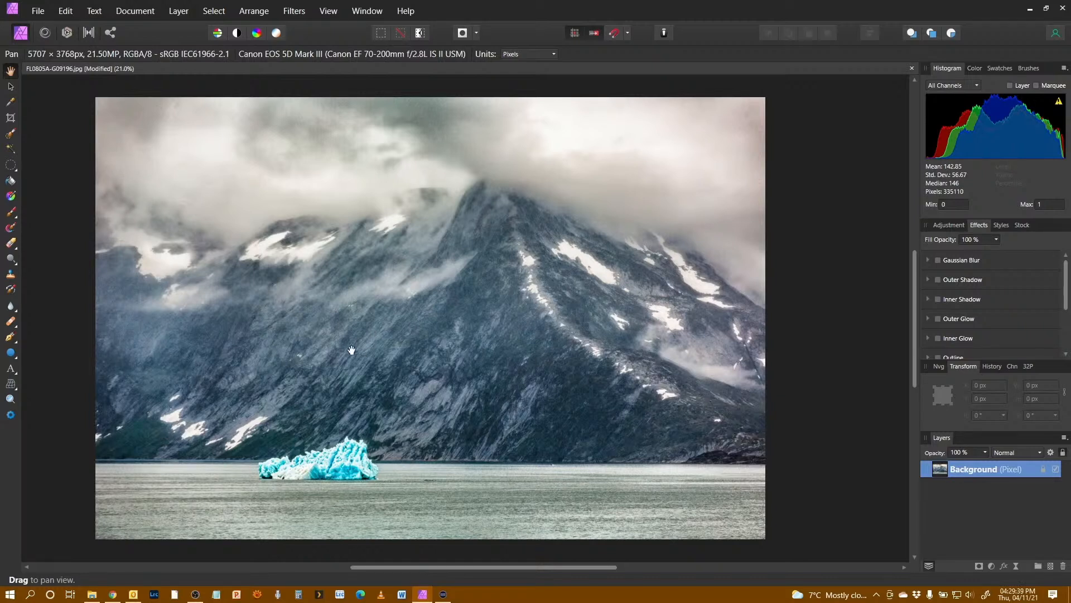
# Step: Switch the UI style to Light in User Interface preferences and toggle Monochromatic Iconography on and off
pyautogui.click(70, 12)
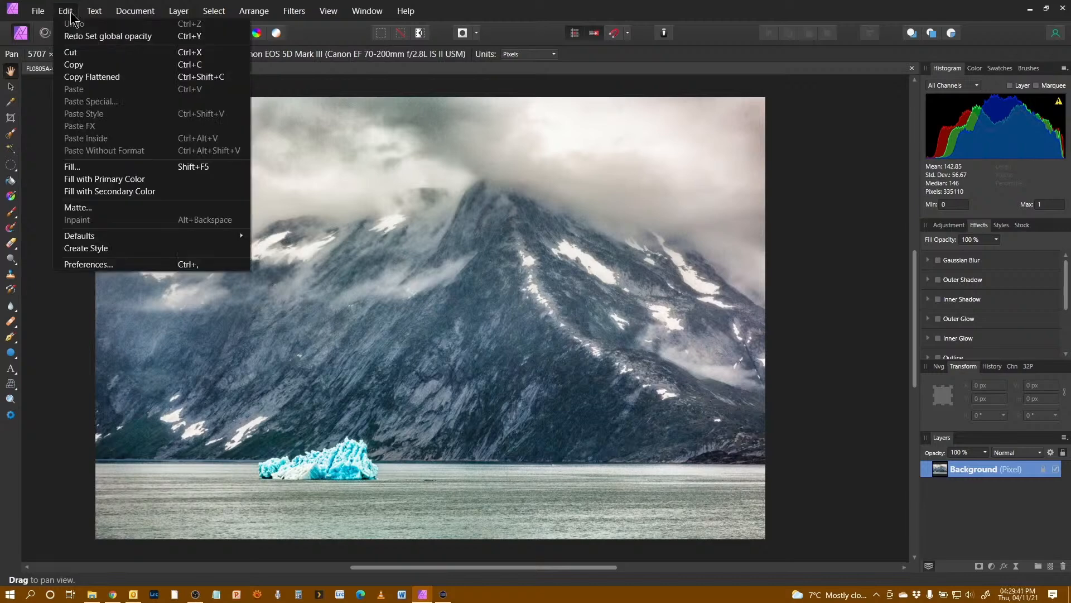
pyautogui.click(122, 265)
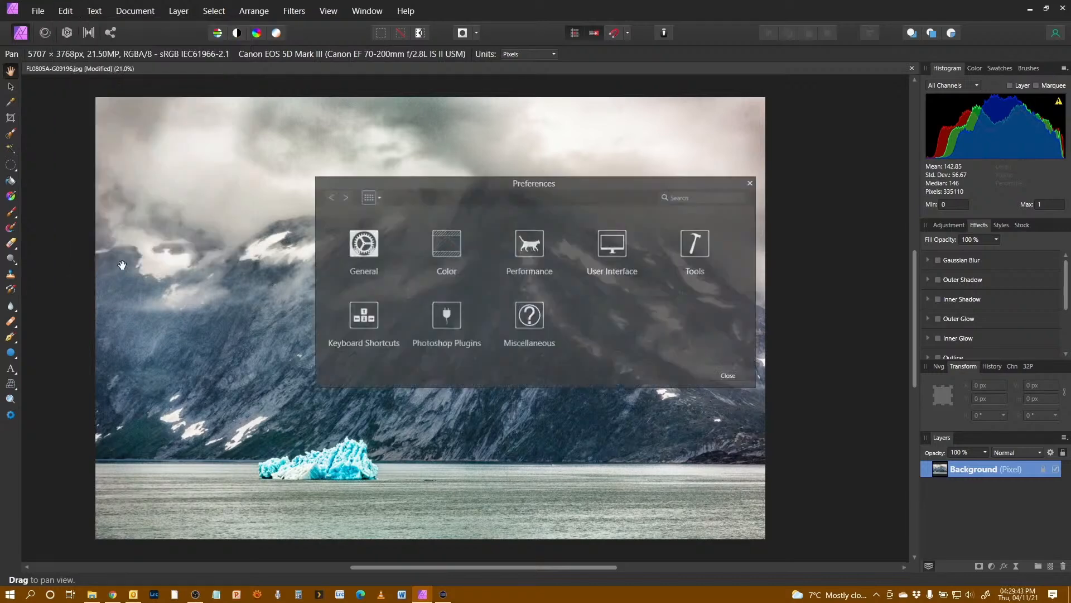
pyautogui.click(611, 252)
pyautogui.moveTo(587, 190); pyautogui.dragTo(546, 103)
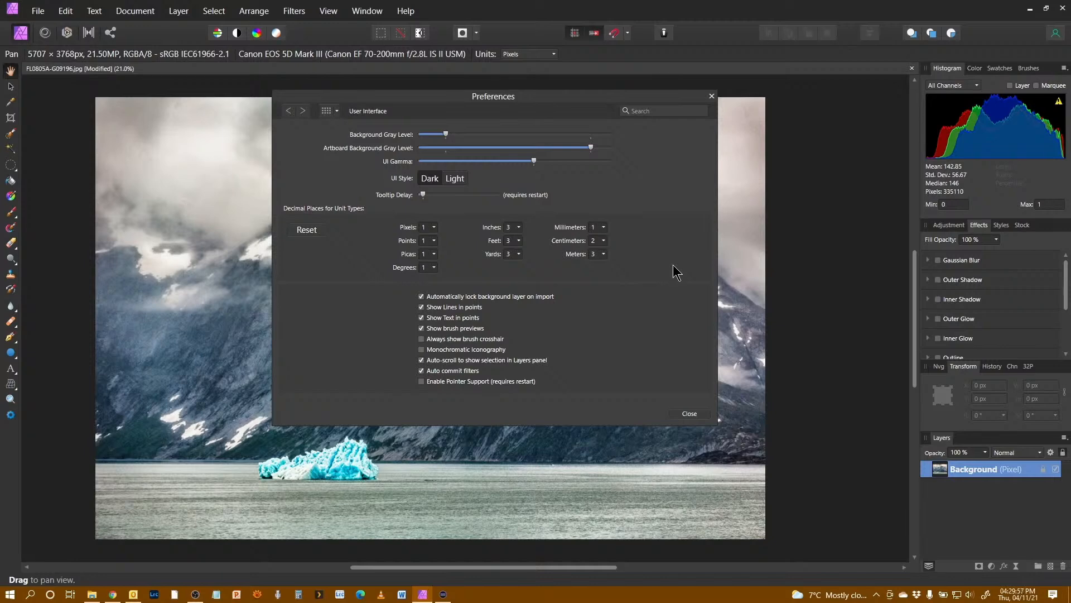
pyautogui.click(461, 177)
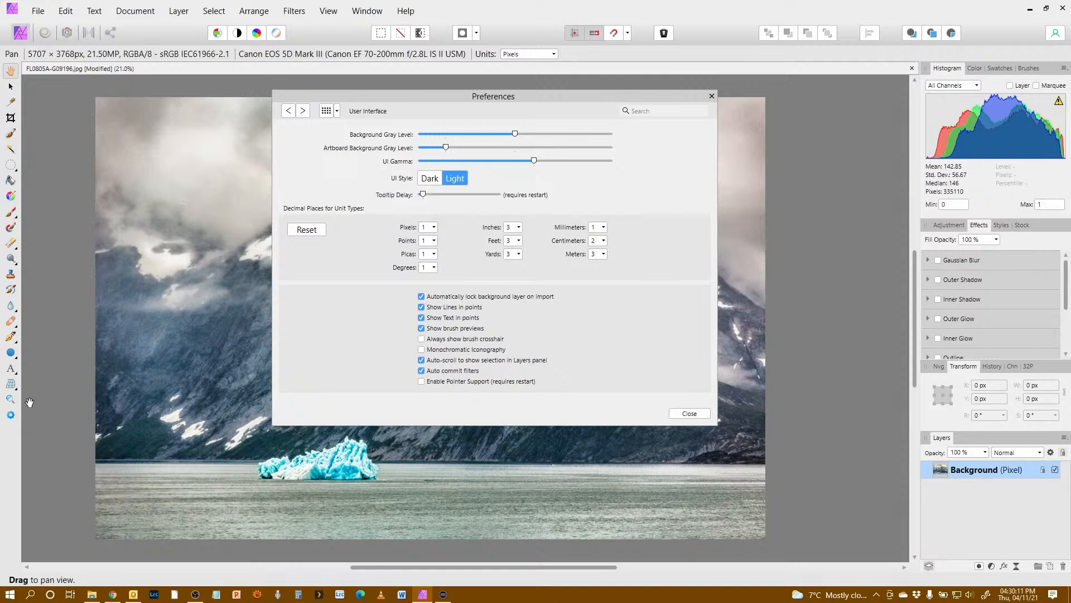
pyautogui.click(421, 349)
pyautogui.click(422, 349)
# Step: Set the UI style back to Dark and close Preferences
pyautogui.click(430, 179)
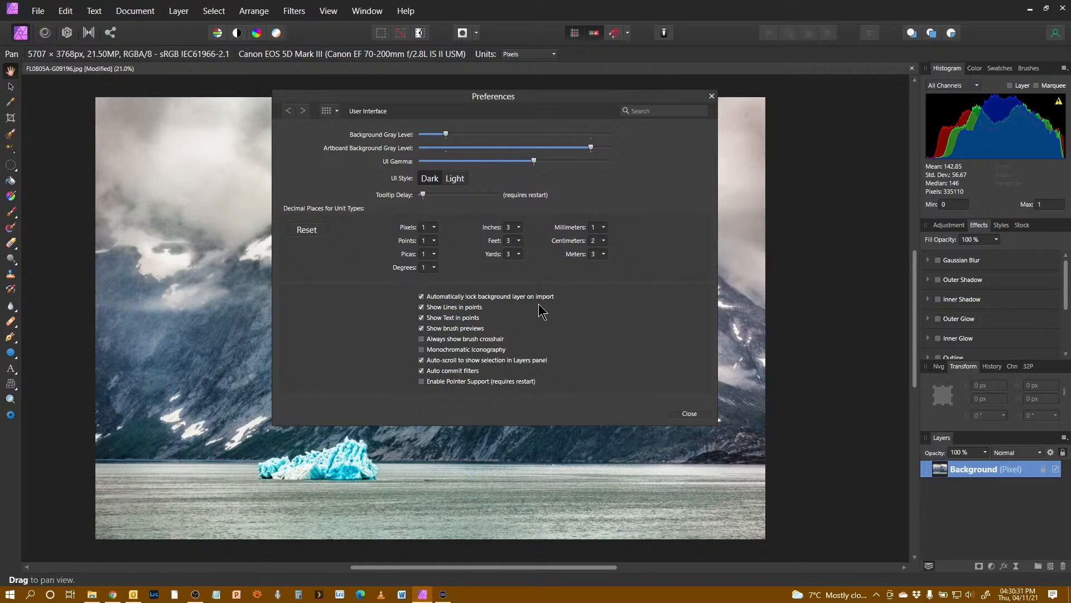
pyautogui.click(690, 414)
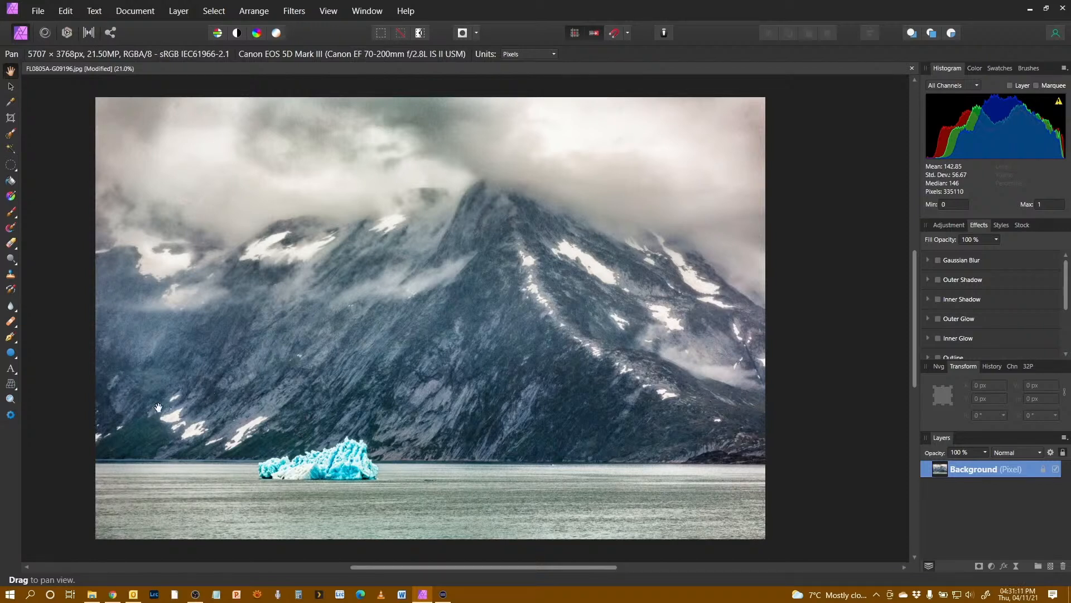
# Step: Switch to the Liquify Persona and reduce the brush size to about 386 px
pyautogui.click(45, 31)
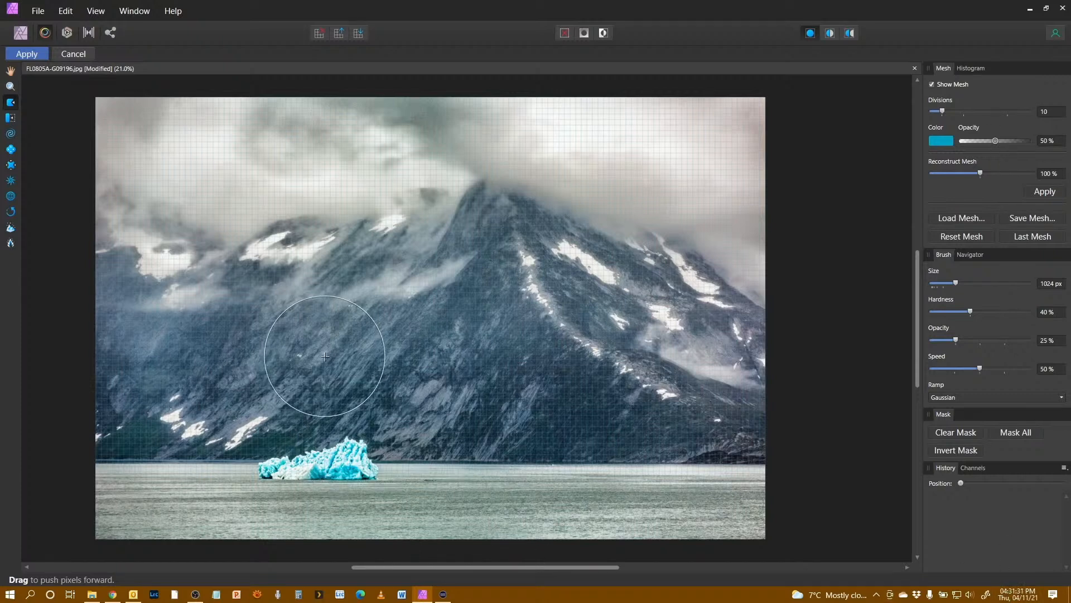
pyautogui.press('[')
pyautogui.press('[')
pyautogui.press('[')
pyautogui.press('[')
pyautogui.press('[')
pyautogui.press('[')
pyautogui.press('[')
pyautogui.press('[')
pyautogui.press('[')
pyautogui.press('[')
pyautogui.press('[')
pyautogui.press('[')
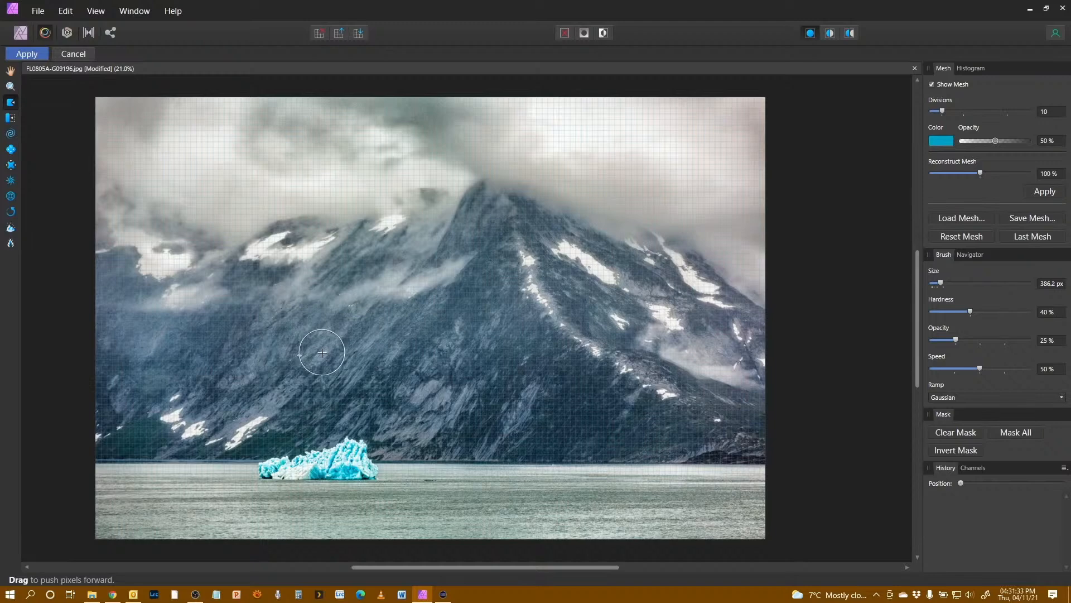
# Step: Push the iceberg's top upward and sideways with Push Forward strokes
pyautogui.moveTo(352, 478)
pyautogui.mouseDown()
pyautogui.moveTo(359, 406)
pyautogui.moveTo(334, 469)
pyautogui.moveTo(336, 429)
pyautogui.moveTo(314, 466)
pyautogui.moveTo(322, 428)
pyautogui.moveTo(307, 466)
pyautogui.moveTo(292, 468)
pyautogui.moveTo(297, 427)
pyautogui.moveTo(299, 459)
pyautogui.moveTo(308, 425)
pyautogui.moveTo(320, 457)
pyautogui.moveTo(319, 429)
pyautogui.moveTo(335, 454)
pyautogui.moveTo(333, 422)
pyautogui.mouseUp()
pyautogui.moveTo(322, 458); pyautogui.dragTo(325, 402)
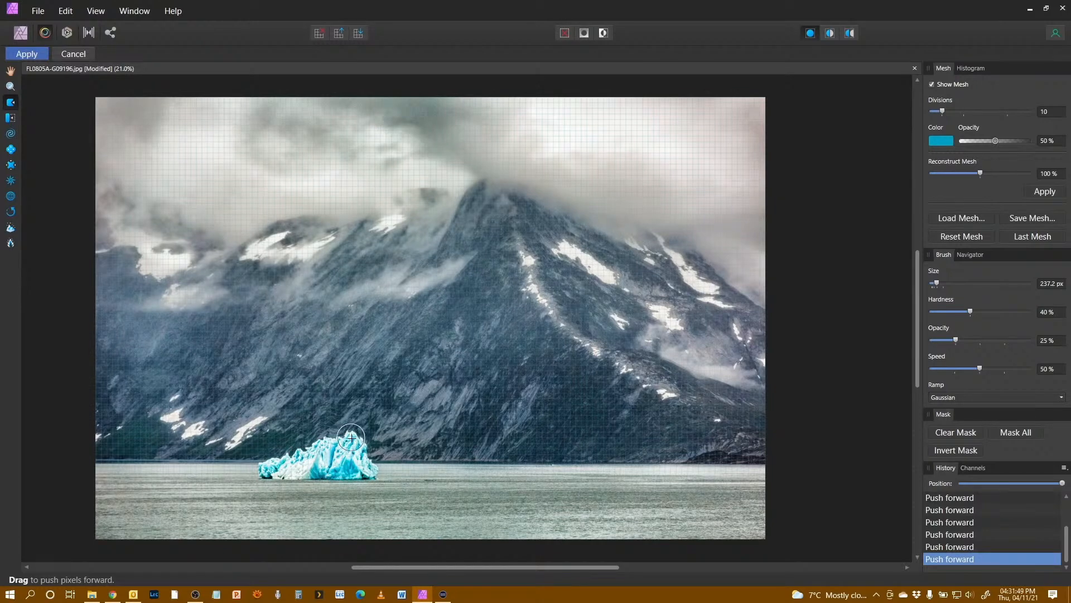
pyautogui.moveTo(351, 460)
pyautogui.mouseDown()
pyautogui.moveTo(352, 426)
pyautogui.moveTo(351, 458)
pyautogui.moveTo(366, 439)
pyautogui.moveTo(359, 466)
pyautogui.moveTo(328, 446)
pyautogui.moveTo(332, 416)
pyautogui.moveTo(330, 465)
pyautogui.moveTo(333, 418)
pyautogui.moveTo(324, 459)
pyautogui.moveTo(308, 462)
pyautogui.moveTo(309, 419)
pyautogui.moveTo(290, 457)
pyautogui.mouseUp()
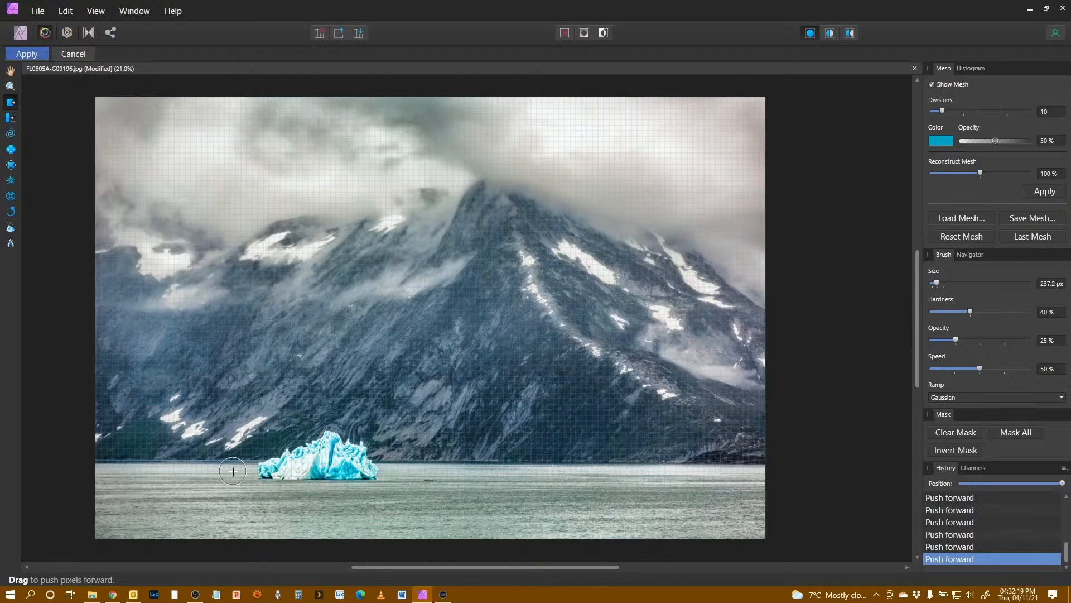
# Step: Apply the Liquify distortion to the image
pyautogui.click(27, 56)
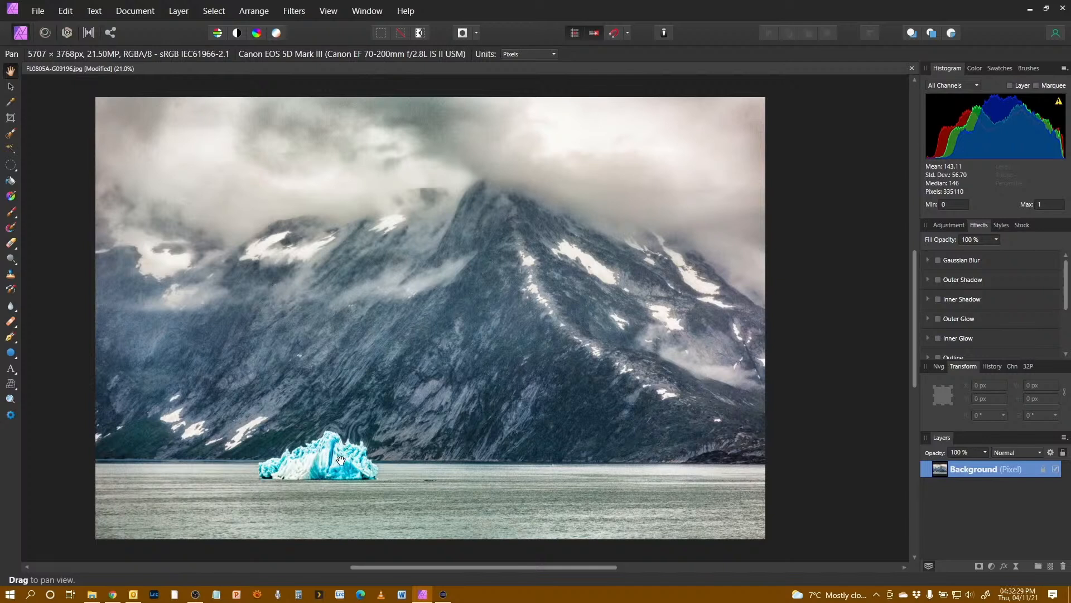
# Step: Open the Develop Persona and then the Tone Mapping Persona, cancelling out of each without changes
pyautogui.click(65, 32)
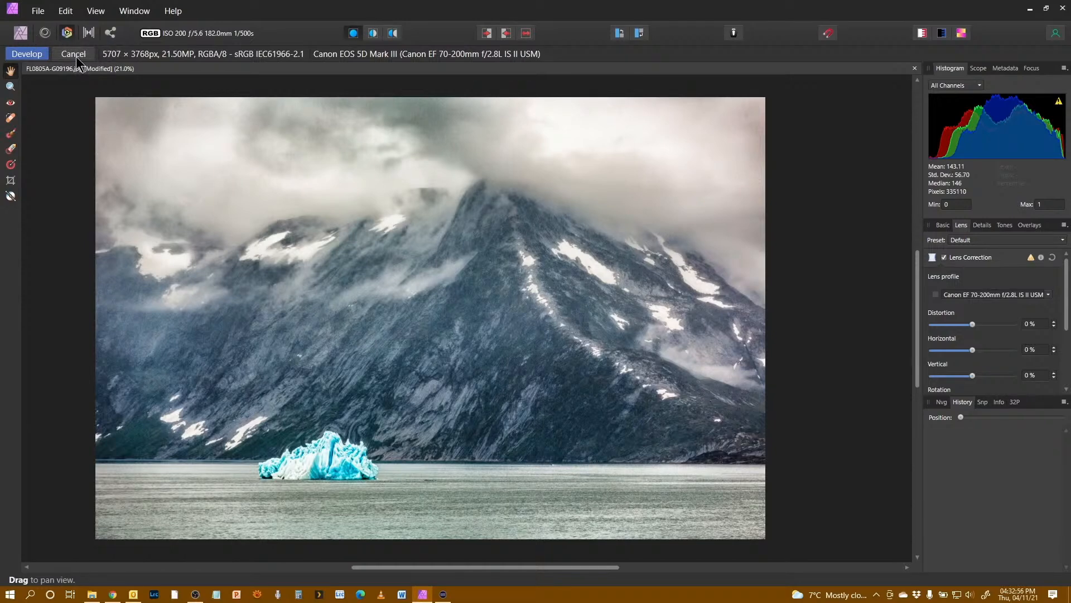
pyautogui.click(75, 56)
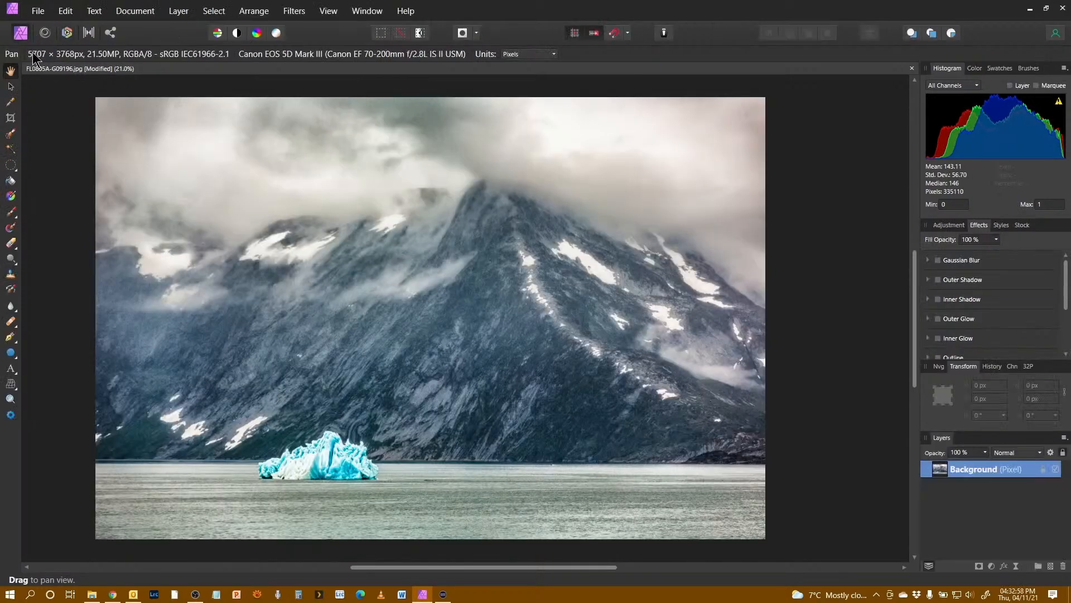
pyautogui.click(89, 35)
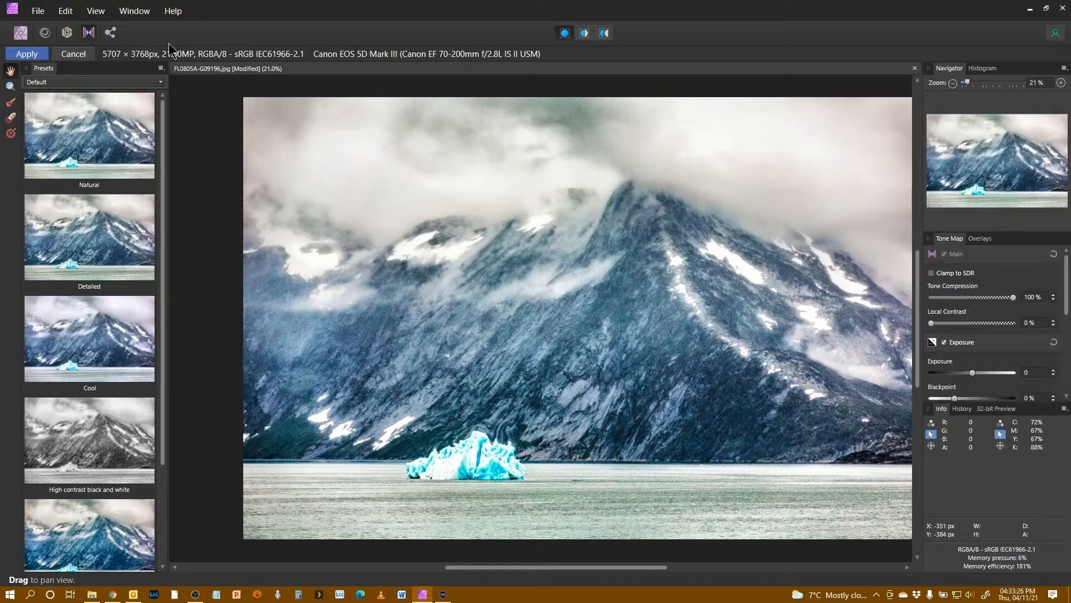
pyautogui.click(73, 54)
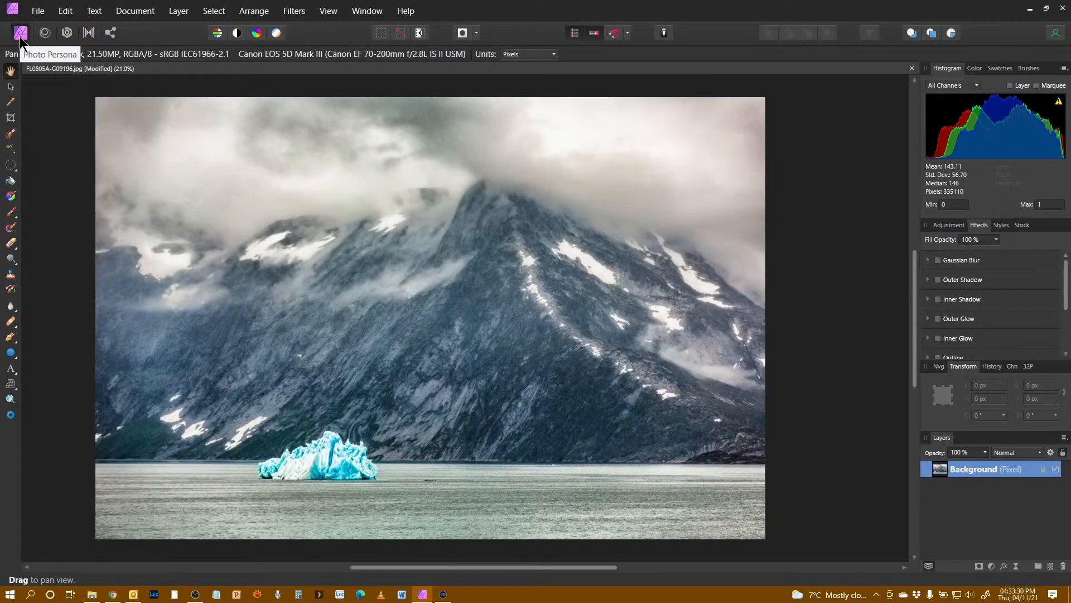
# Step: Switch to the Export Persona and look through the File menu before closing it
pyautogui.click(112, 31)
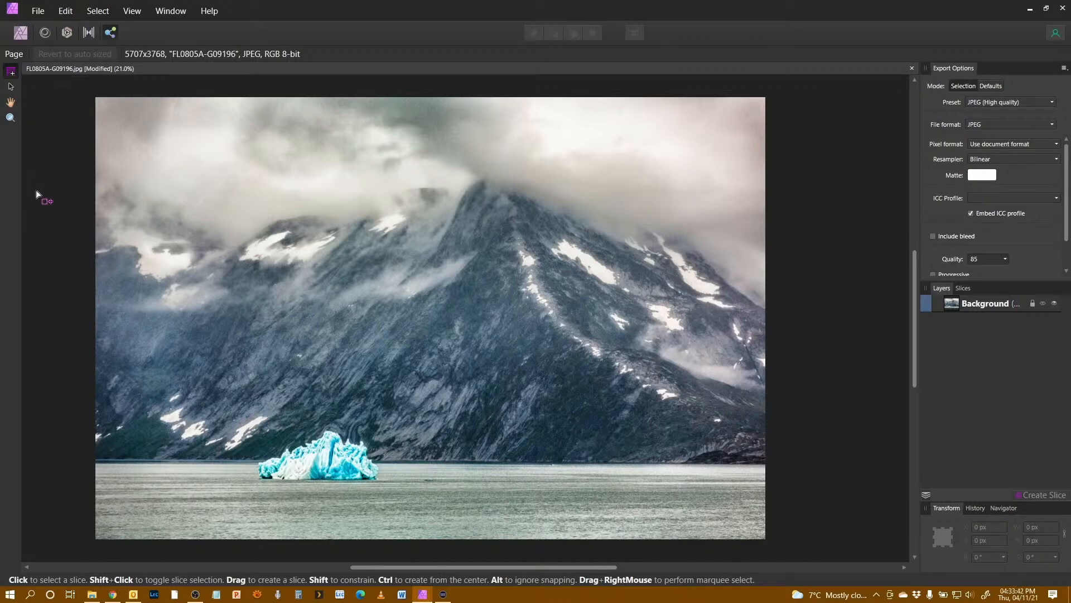
pyautogui.click(38, 11)
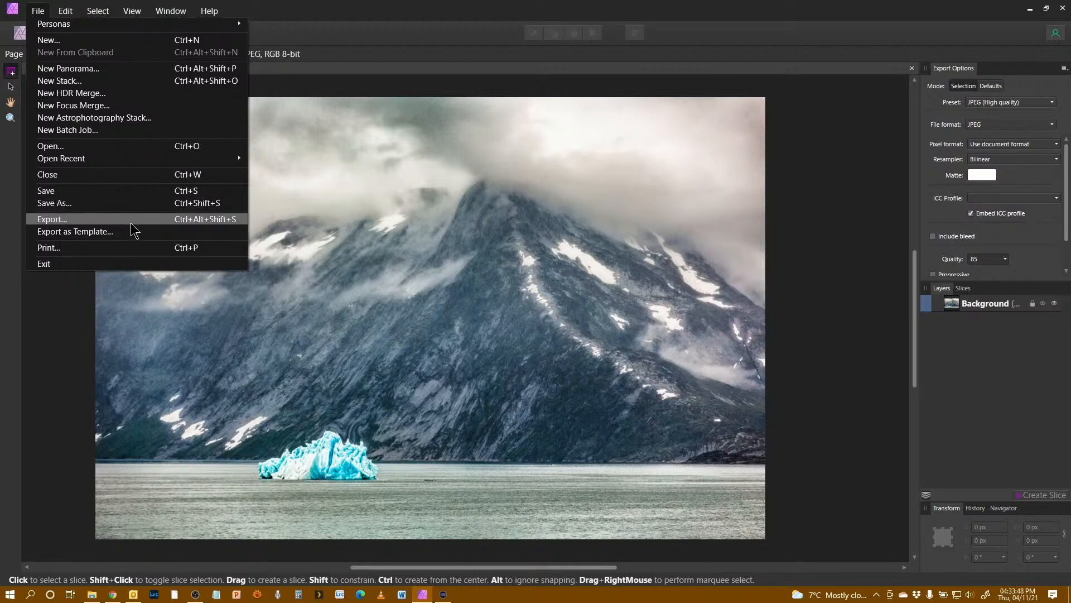
pyautogui.click(302, 12)
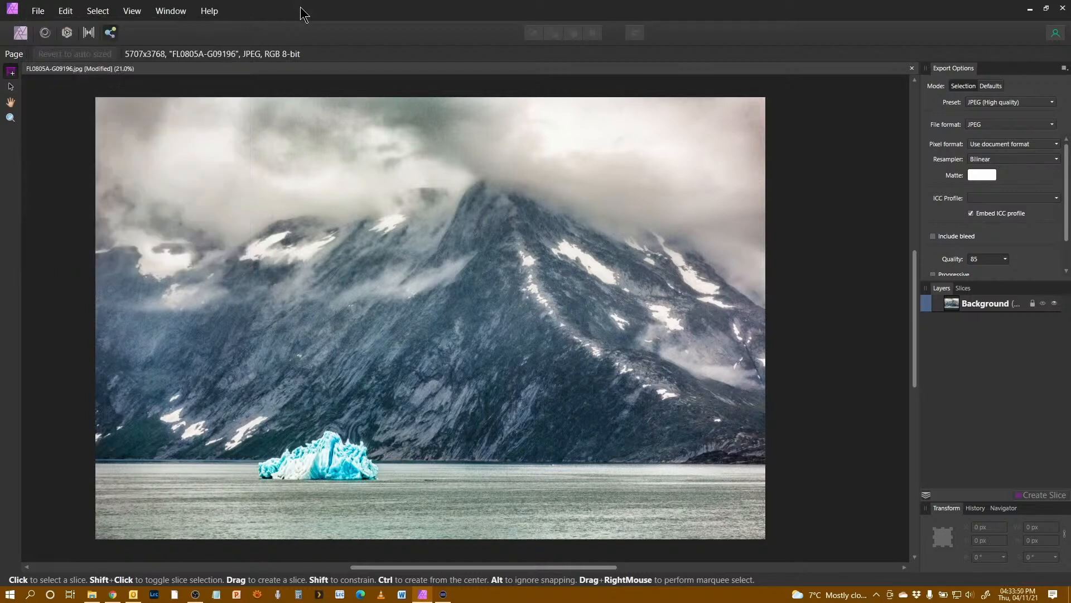
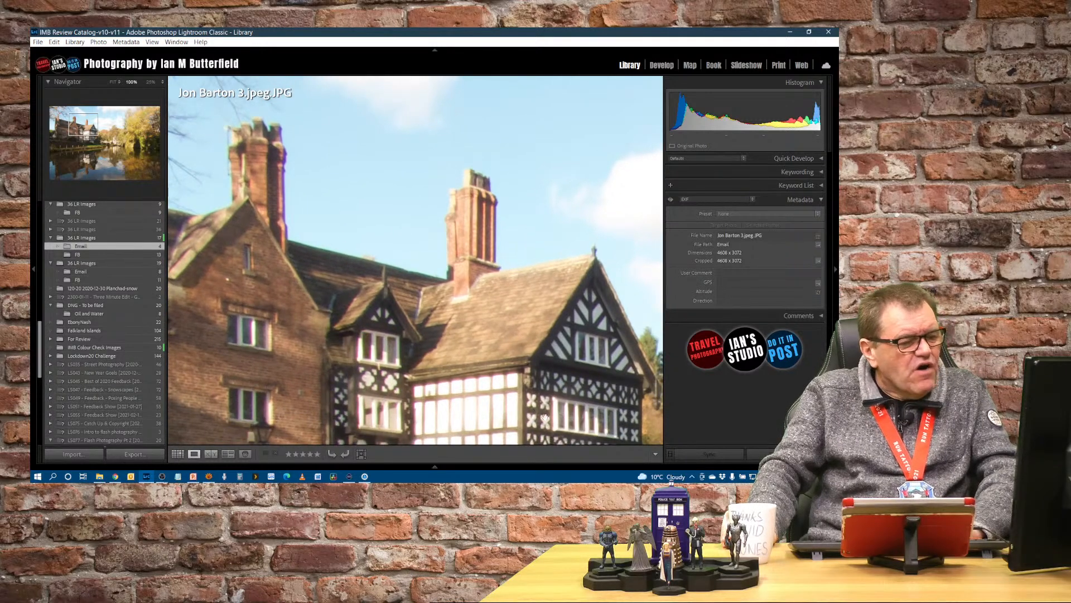
# Step: Open the chimney photo in the Develop module and enable Remove Chromatic Aberration under Lens Corrections
pyautogui.moveTo(544, 418); pyautogui.dragTo(507, 383)
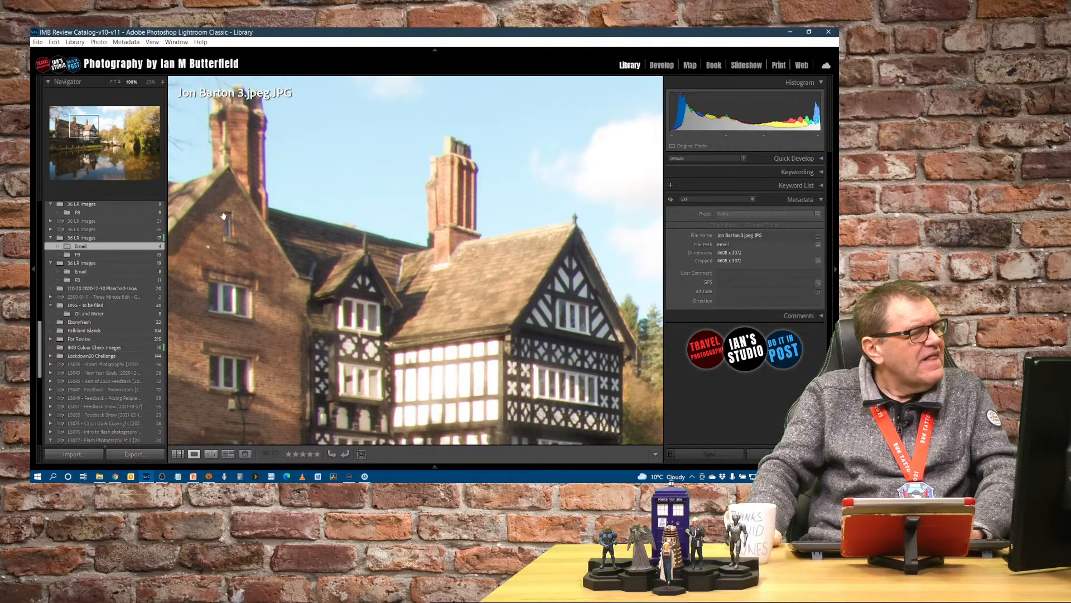
pyautogui.moveTo(232, 213); pyautogui.dragTo(299, 275)
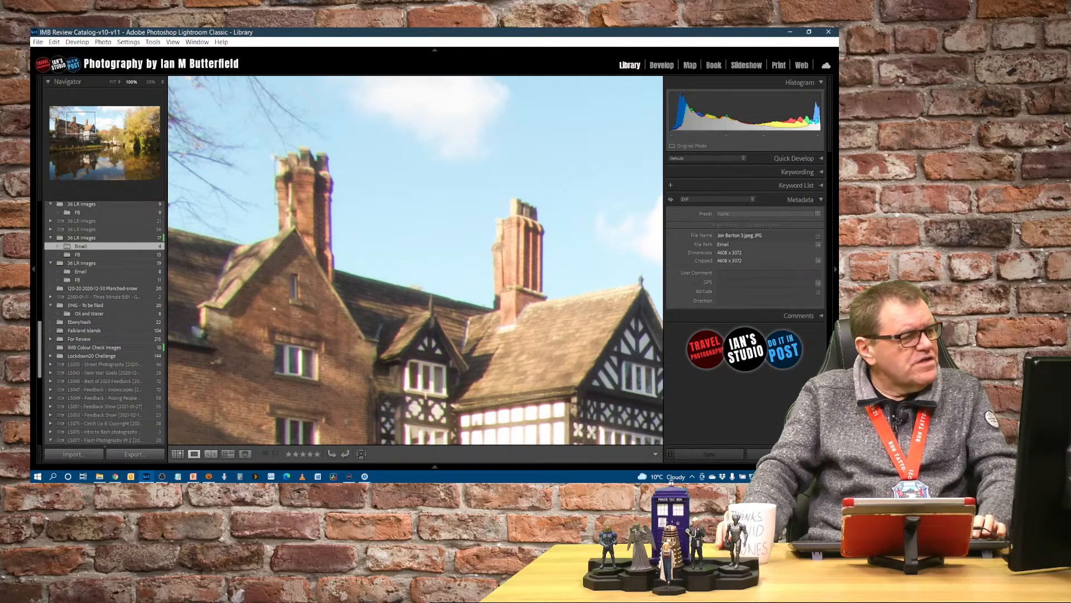
pyautogui.press('d')
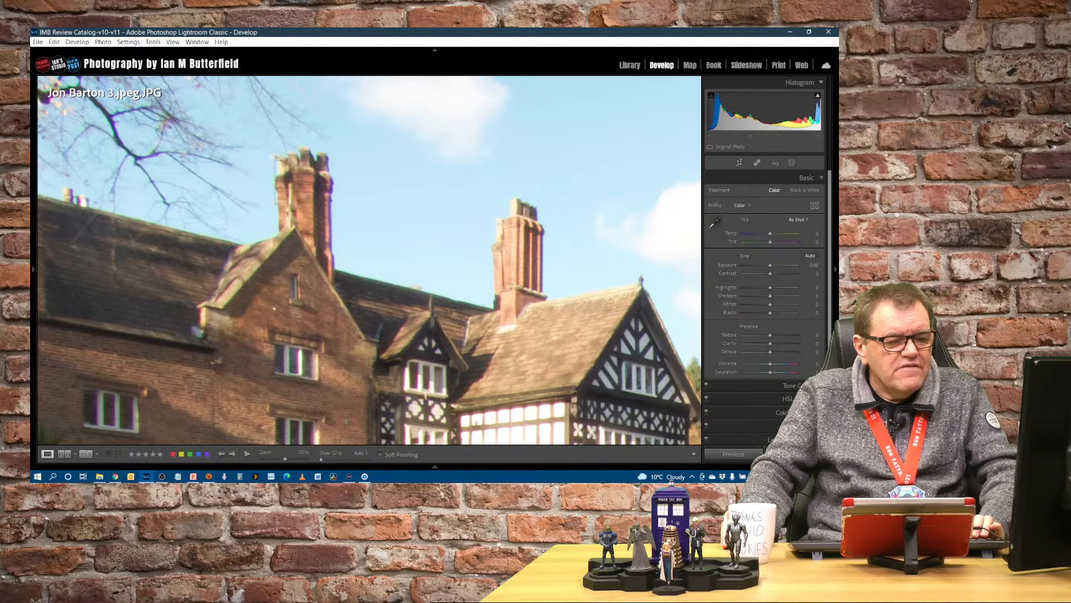
pyautogui.scroll(-4, 809, 357)
pyautogui.click(802, 344)
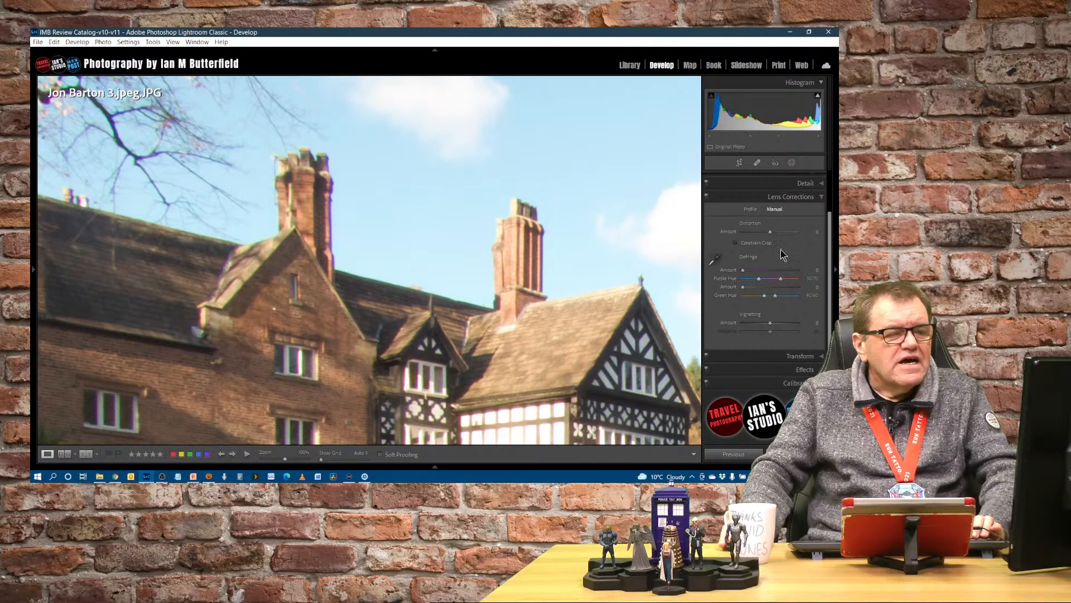
pyautogui.click(750, 210)
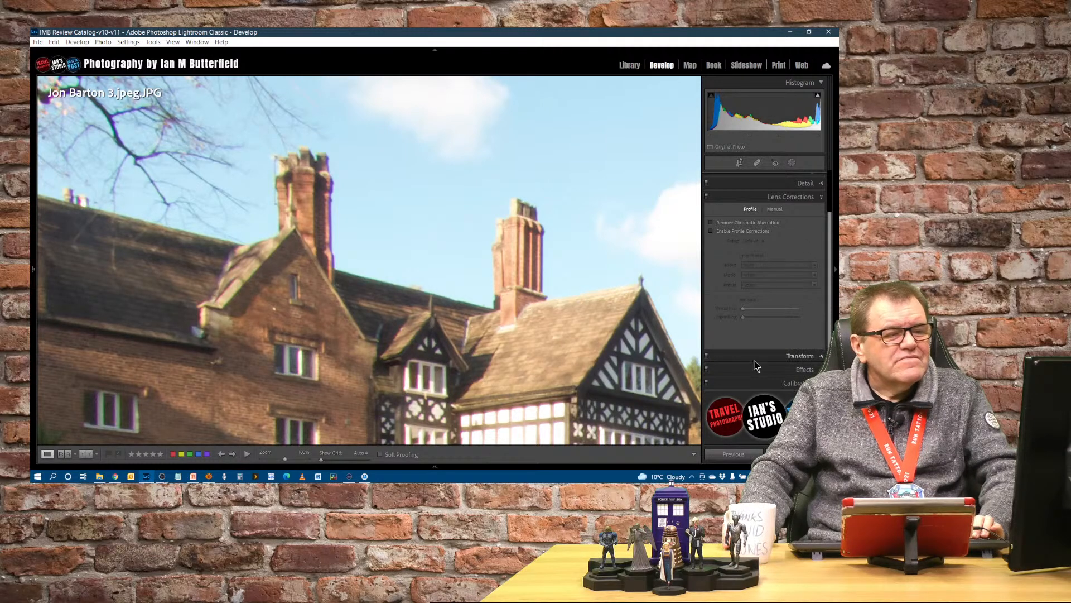
pyautogui.click(710, 222)
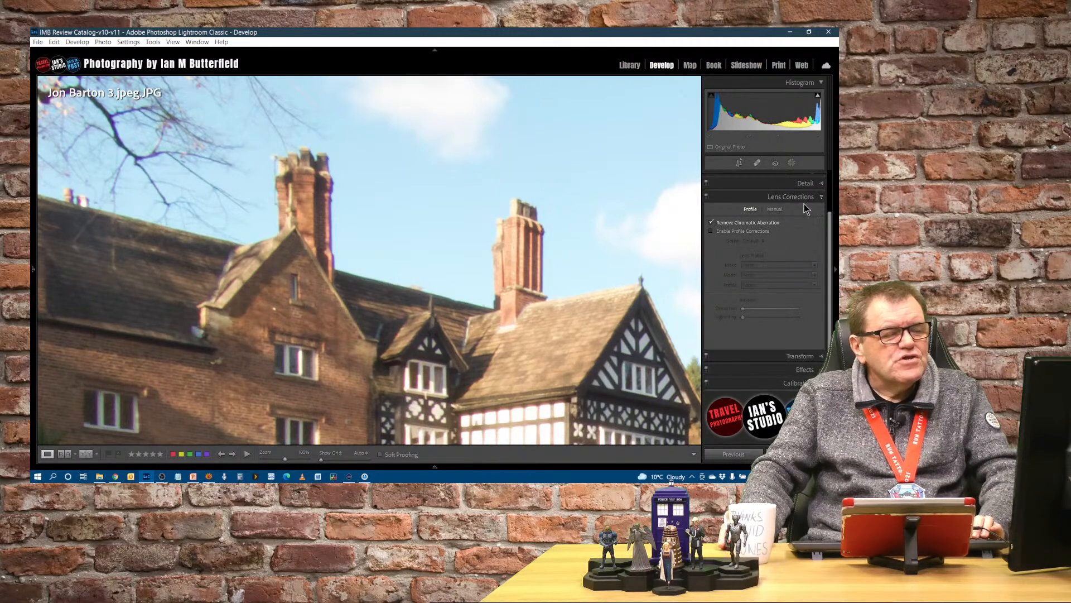
# Step: Sample a purple fringe on the chimney with the Defringe eyedropper and set the purple Amount to 12
pyautogui.click(775, 209)
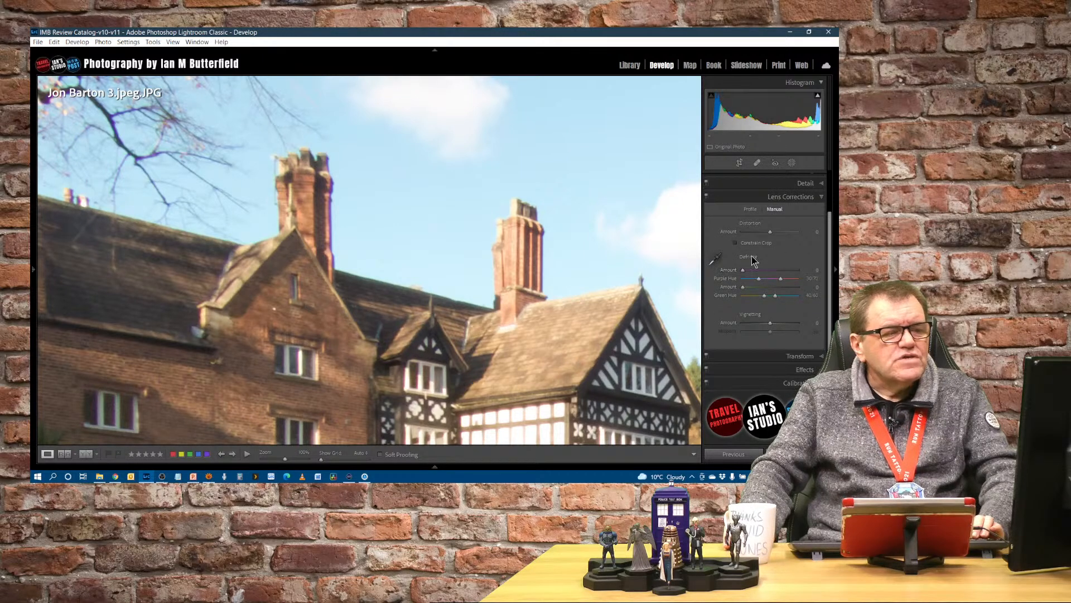
pyautogui.click(714, 259)
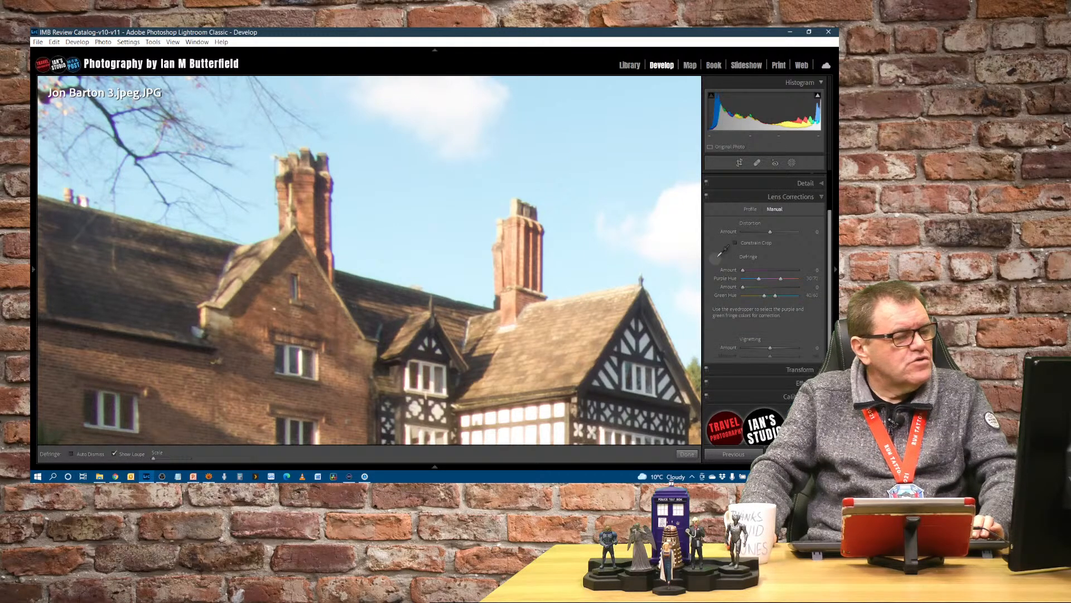
pyautogui.click(335, 210)
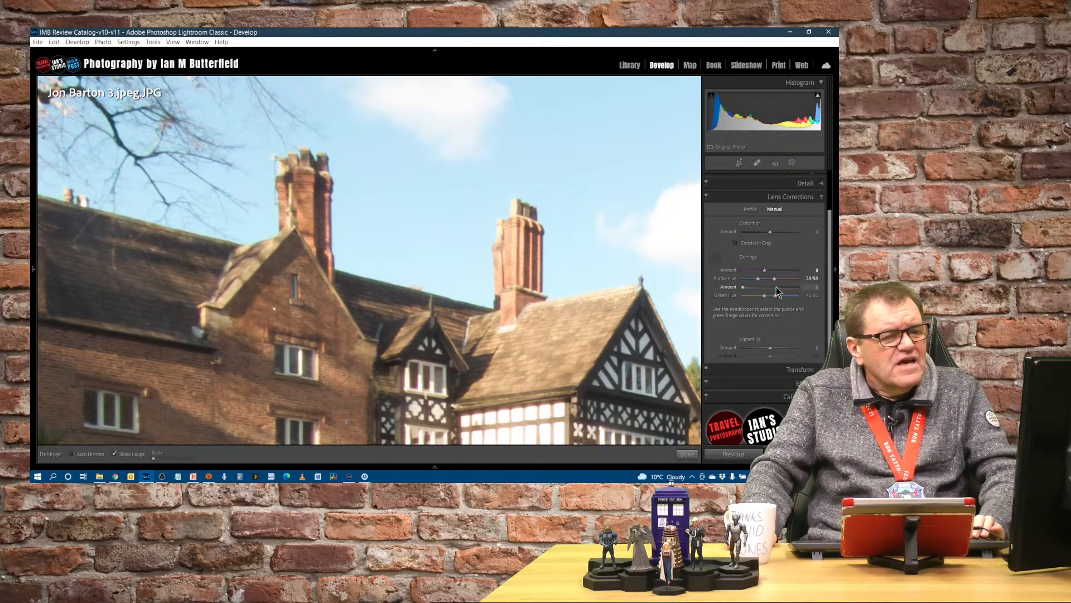
pyautogui.moveTo(765, 270)
pyautogui.mouseDown()
pyautogui.moveTo(750, 277)
pyautogui.moveTo(785, 276)
pyautogui.moveTo(775, 277)
pyautogui.mouseUp()
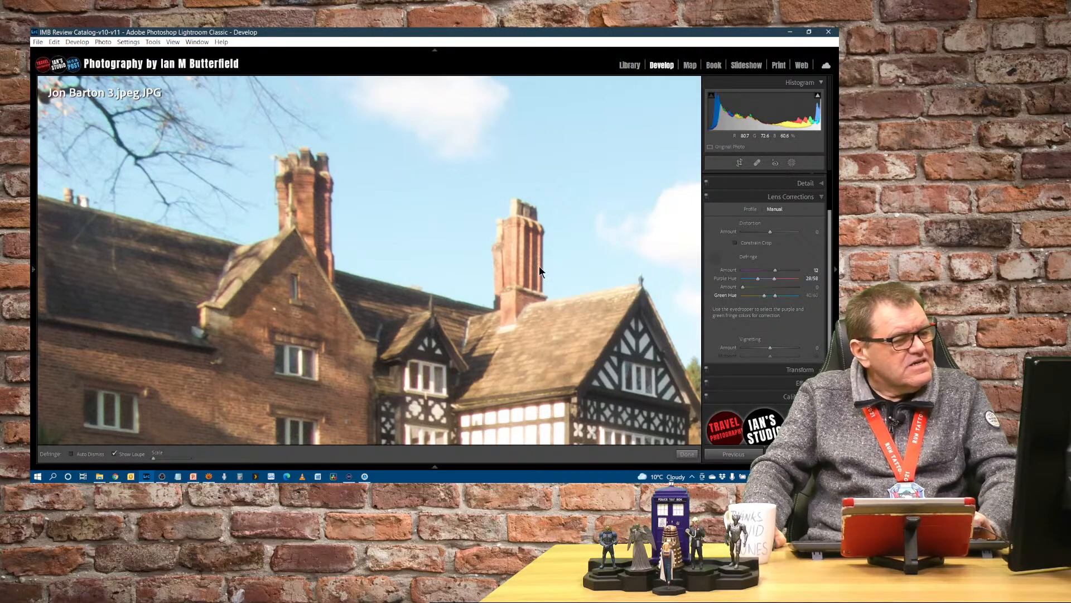
pyautogui.press('z')
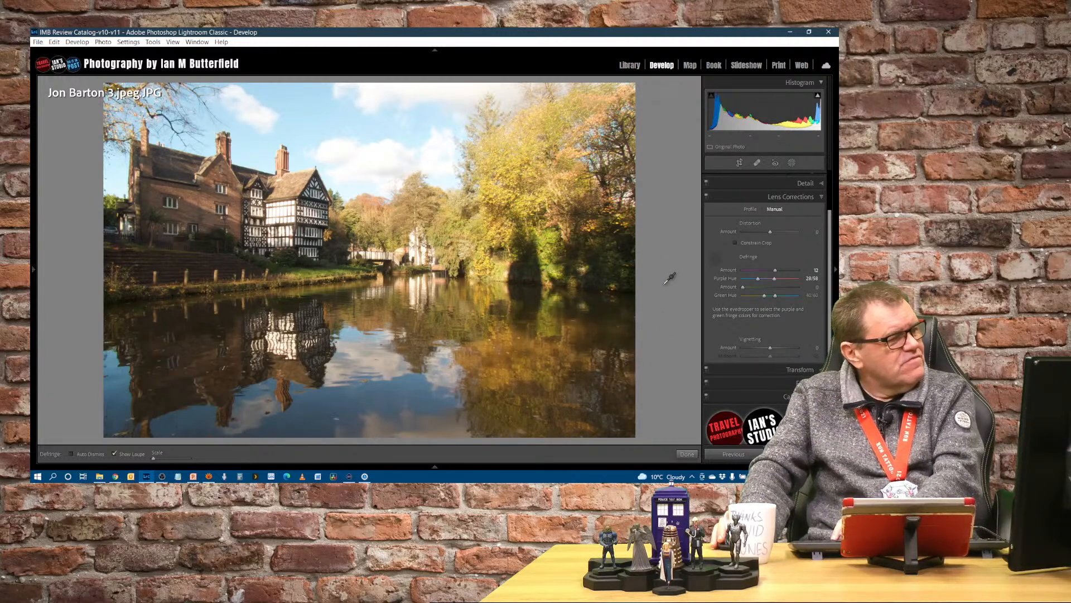
pyautogui.press('Escape')
pyautogui.press('Right')
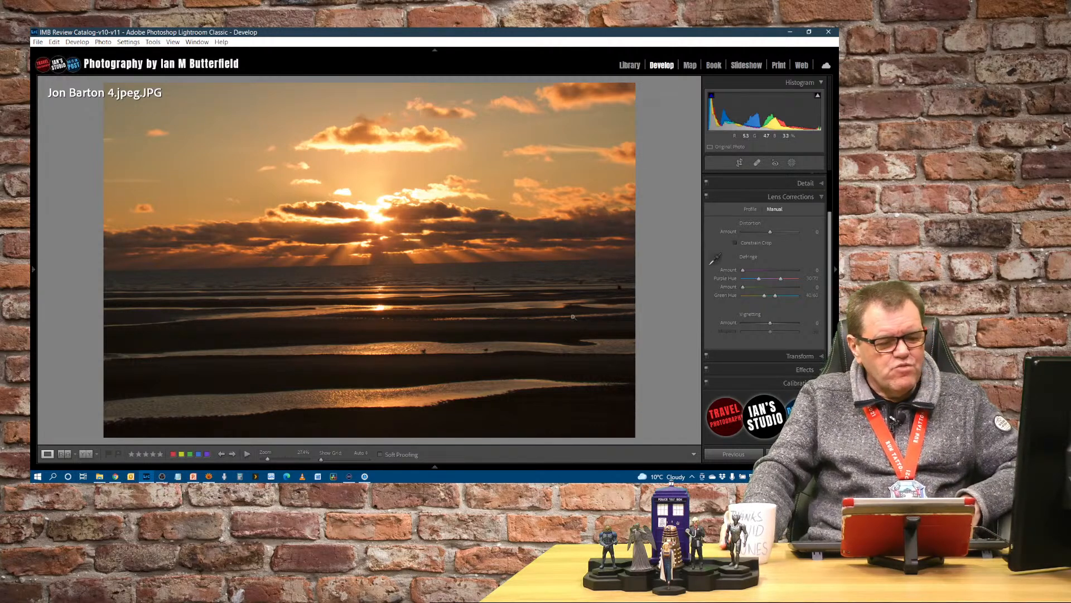
pyautogui.press('r')
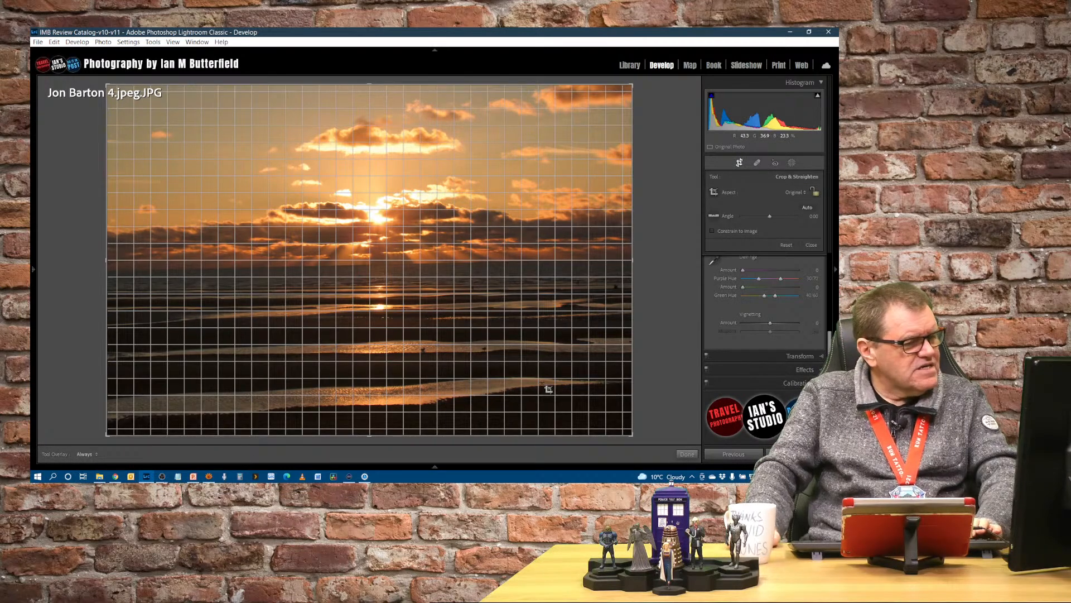
pyautogui.moveTo(658, 430); pyautogui.dragTo(657, 442)
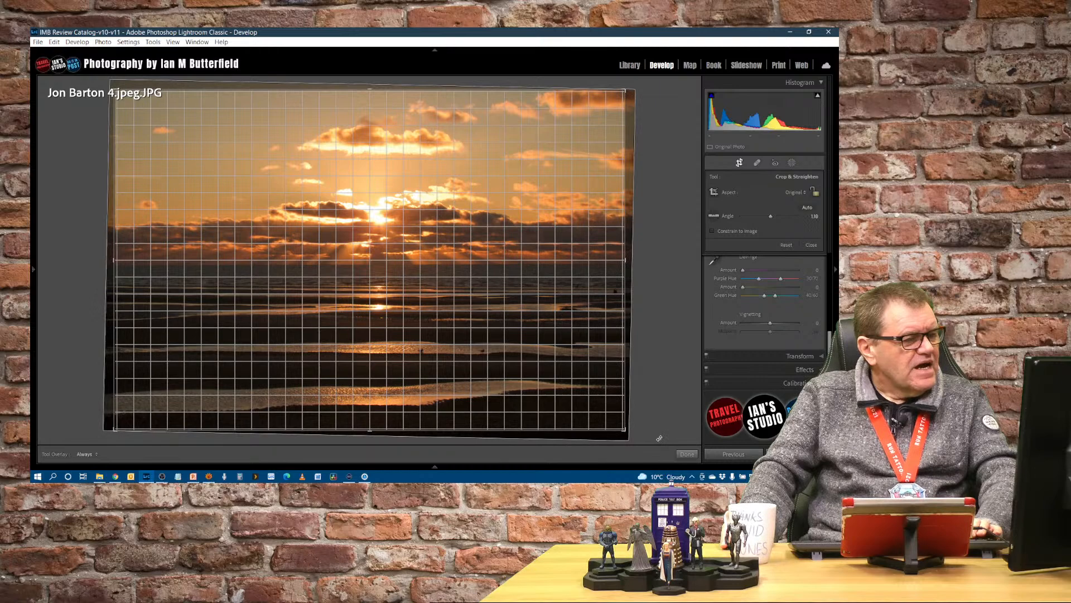
pyautogui.press('Return')
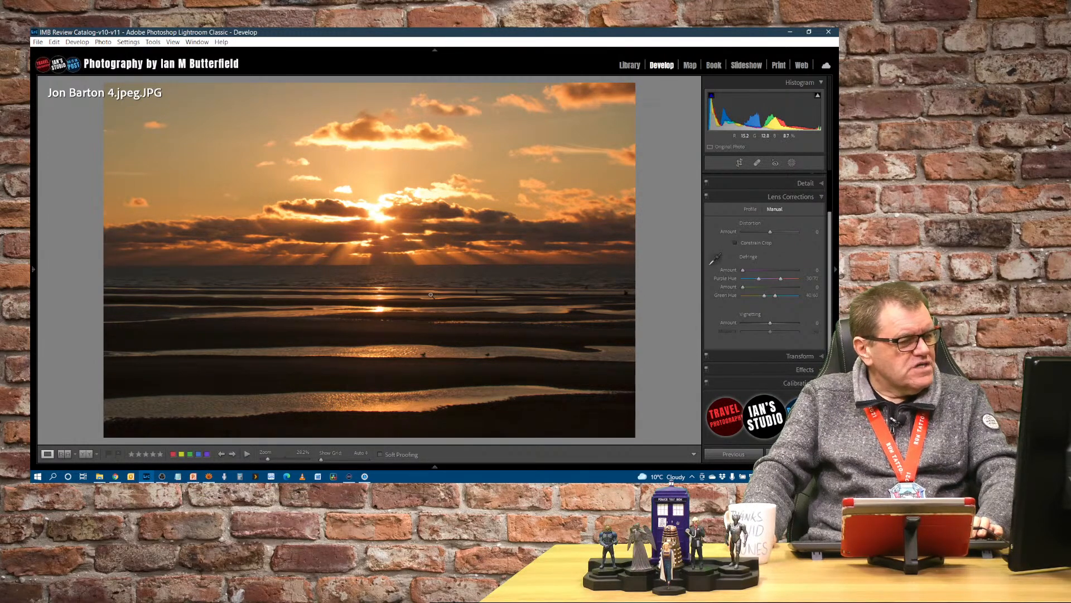
# Step: Crop the sunset photo by pulling the top edge down and the right edge inward
pyautogui.press('r')
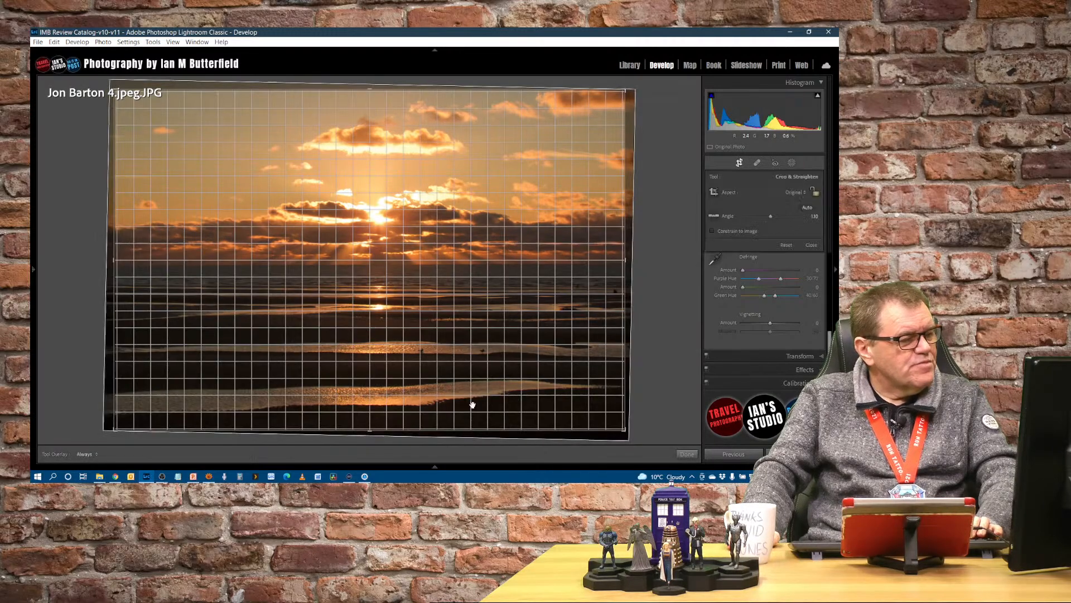
pyautogui.moveTo(369, 91); pyautogui.dragTo(375, 126)
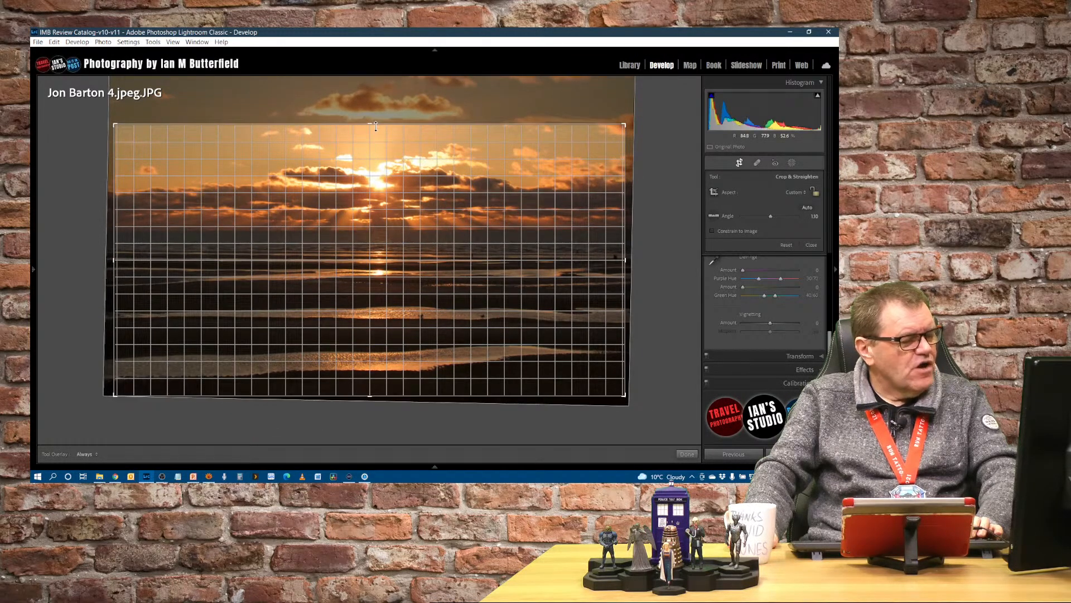
pyautogui.press('Return')
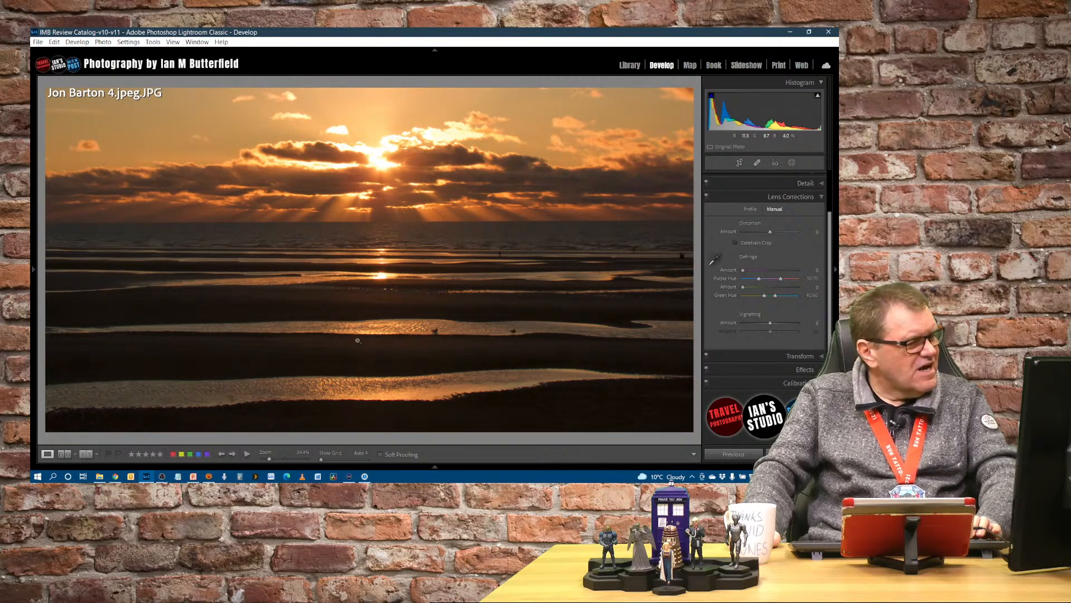
pyautogui.press('r')
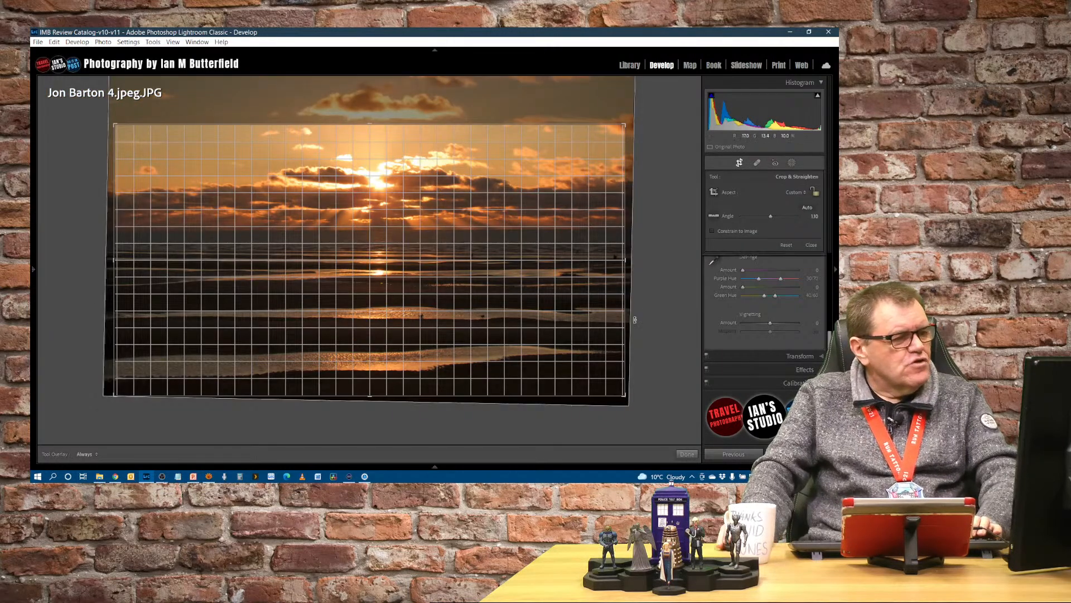
pyautogui.moveTo(626, 261); pyautogui.dragTo(567, 273)
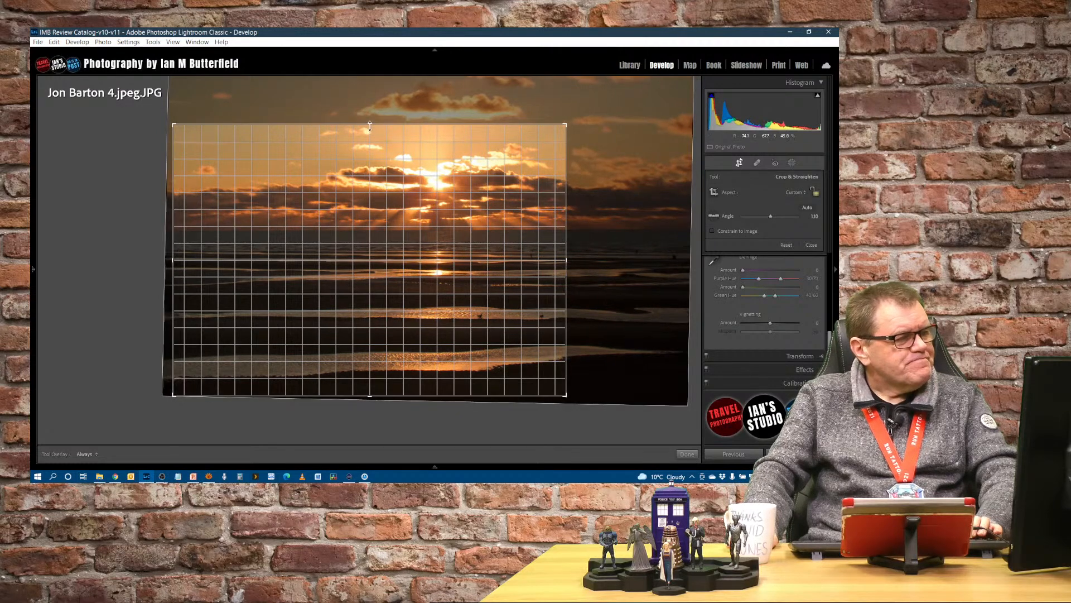
pyautogui.press('Return')
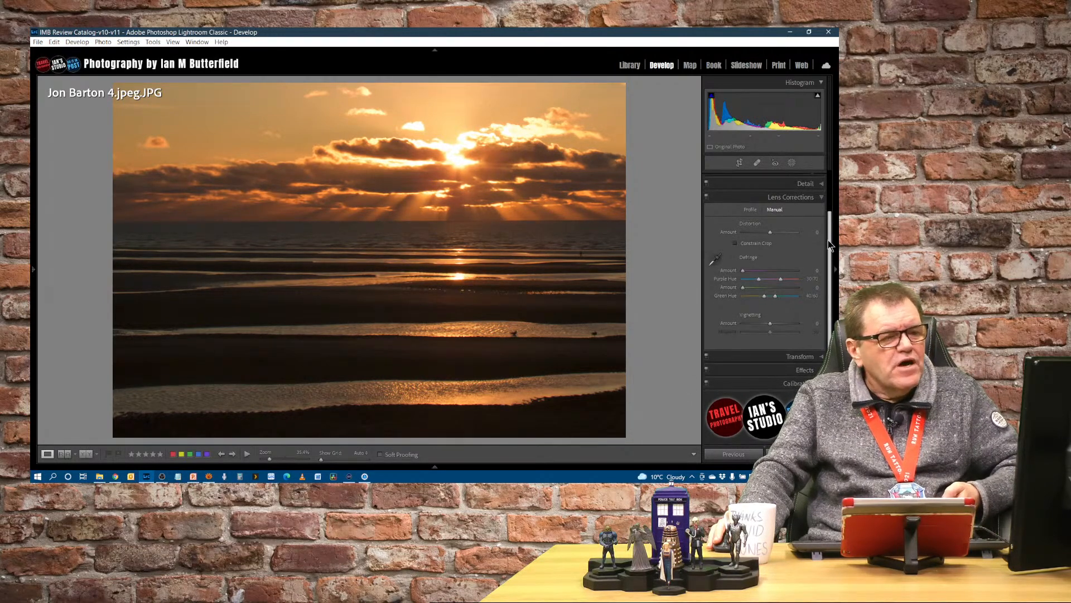
# Step: Set Whites to -49 in the Basic panel, resetting Highlights and Shadows after trying them
pyautogui.moveTo(830, 240); pyautogui.dragTo(830, 197)
pyautogui.click(807, 177)
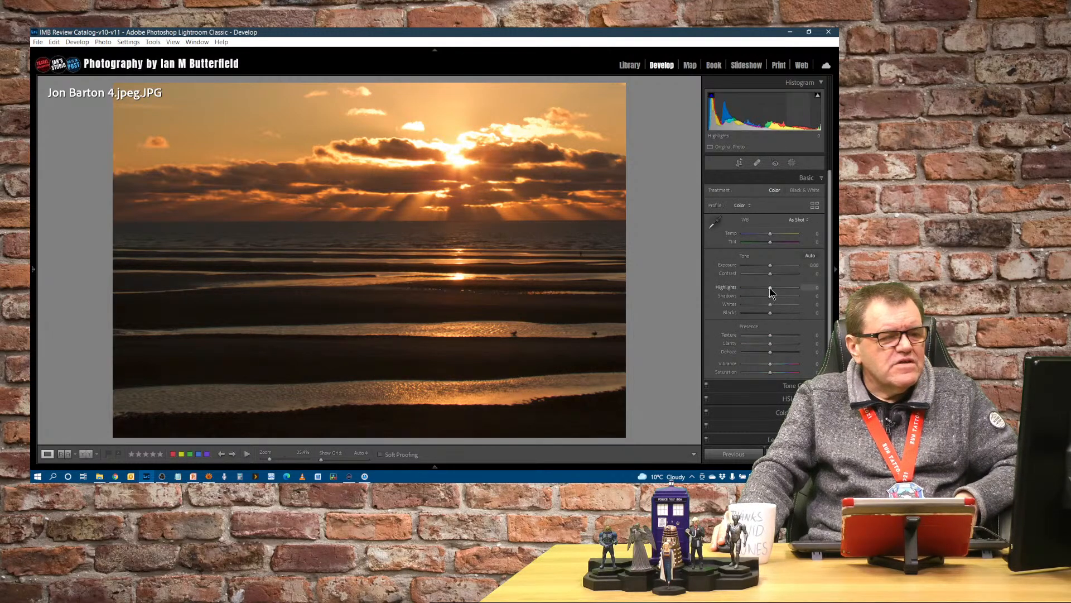
pyautogui.moveTo(769, 287); pyautogui.dragTo(757, 313)
pyautogui.doubleClick(726, 288)
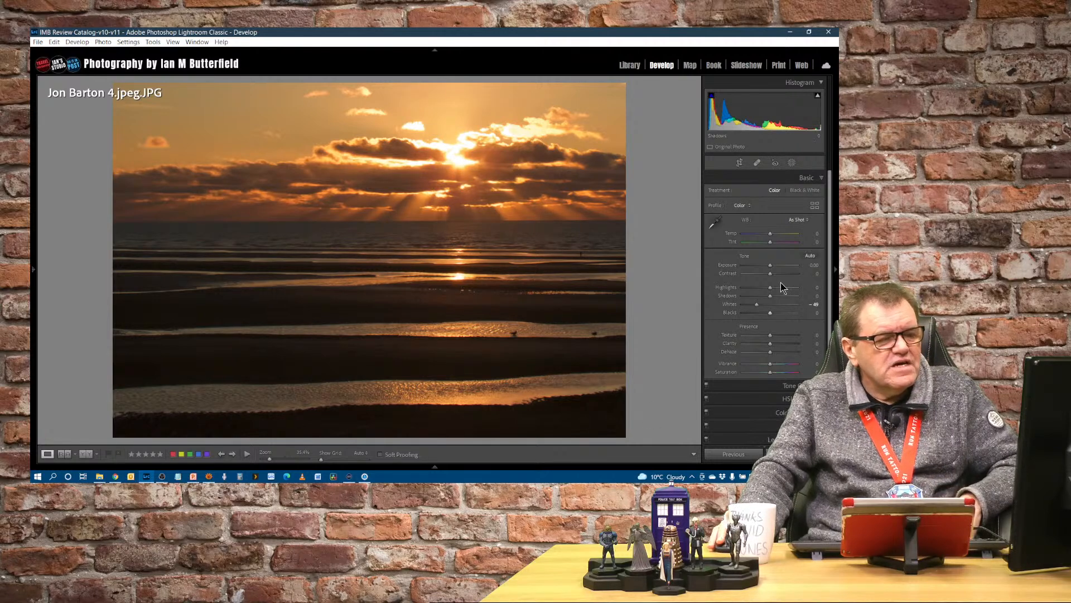
pyautogui.moveTo(771, 297); pyautogui.dragTo(785, 300)
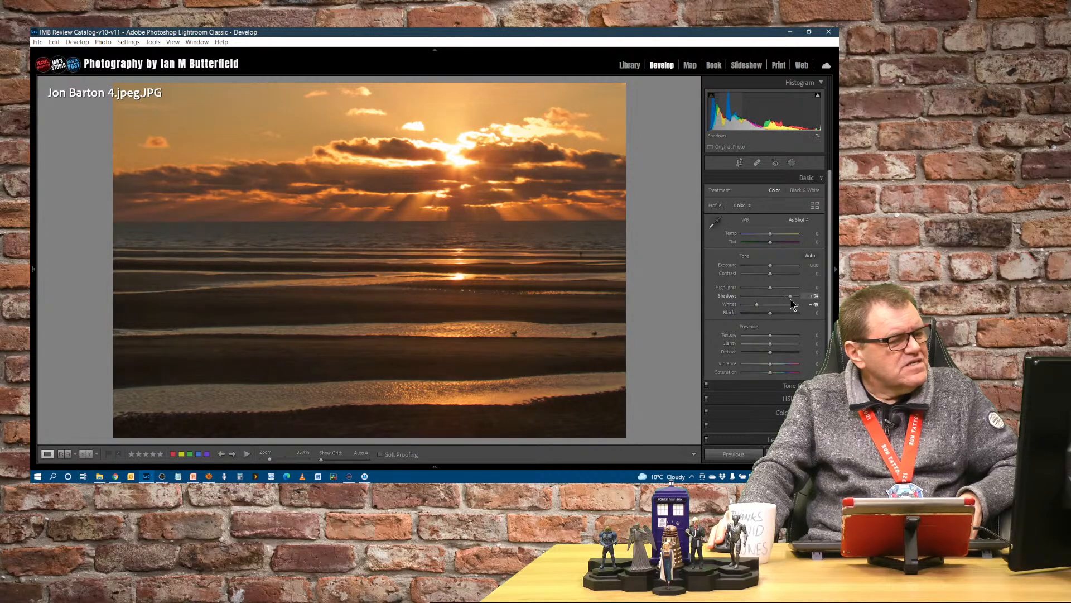
pyautogui.doubleClick(728, 296)
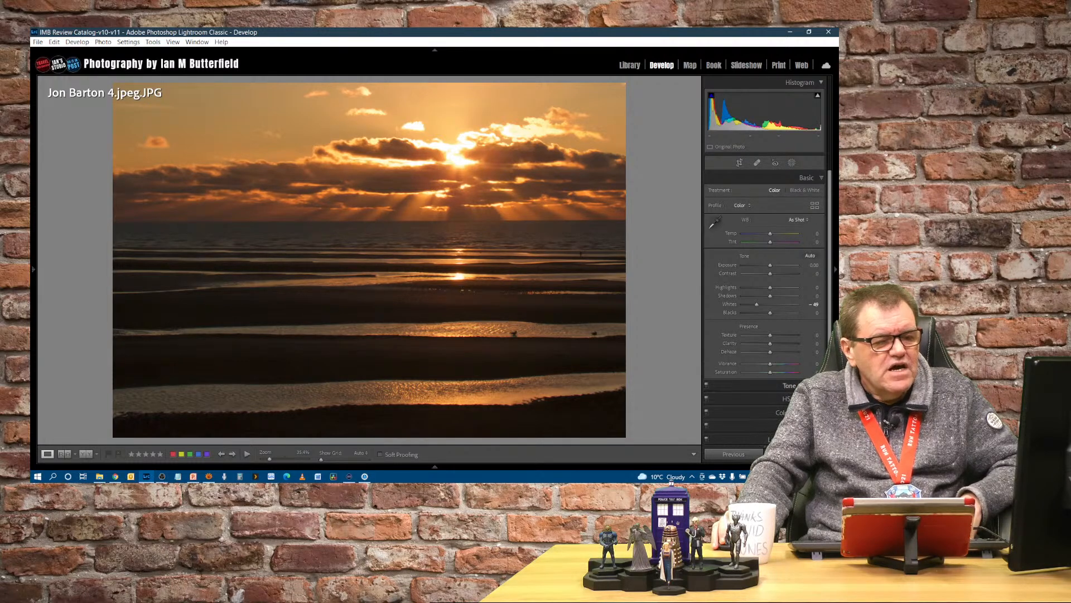
# Step: Open the Tone Curve and add and move points to shape a custom point curve
pyautogui.click(816, 178)
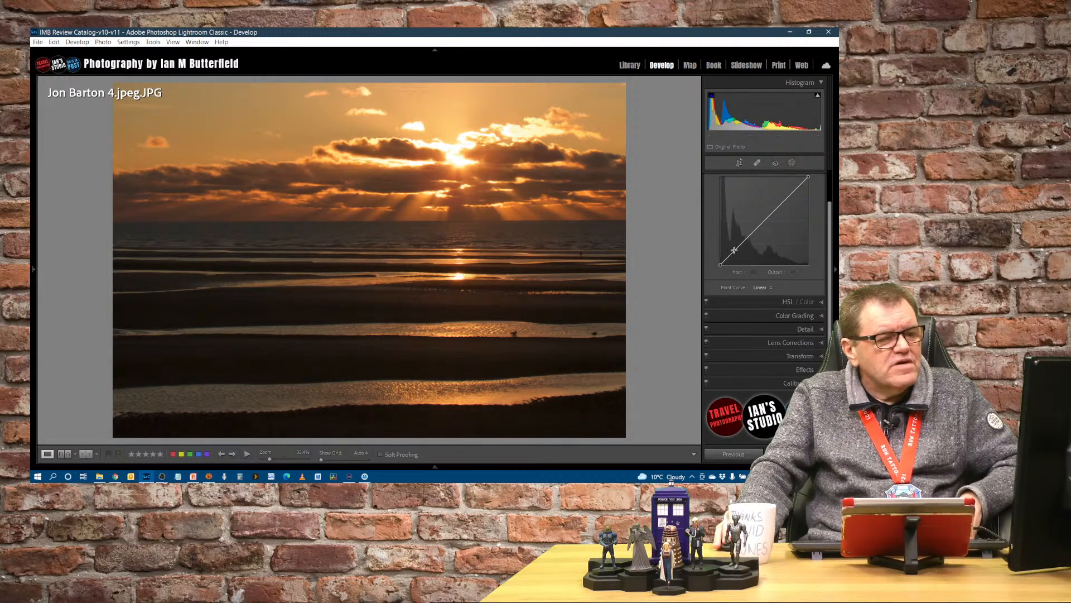
pyautogui.moveTo(734, 250); pyautogui.dragTo(734, 246)
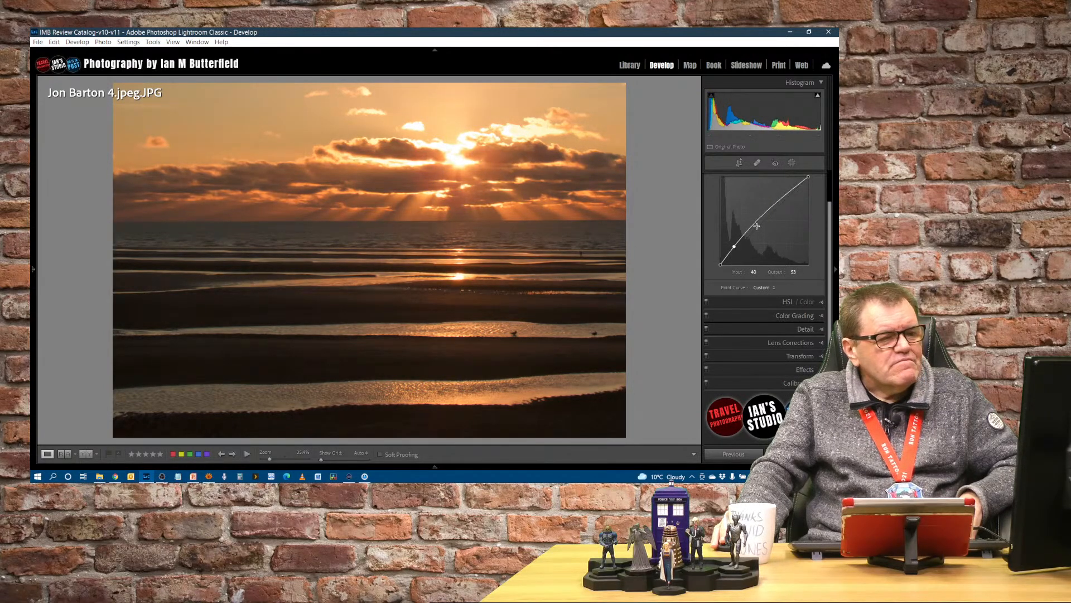
pyautogui.moveTo(757, 225); pyautogui.dragTo(734, 245)
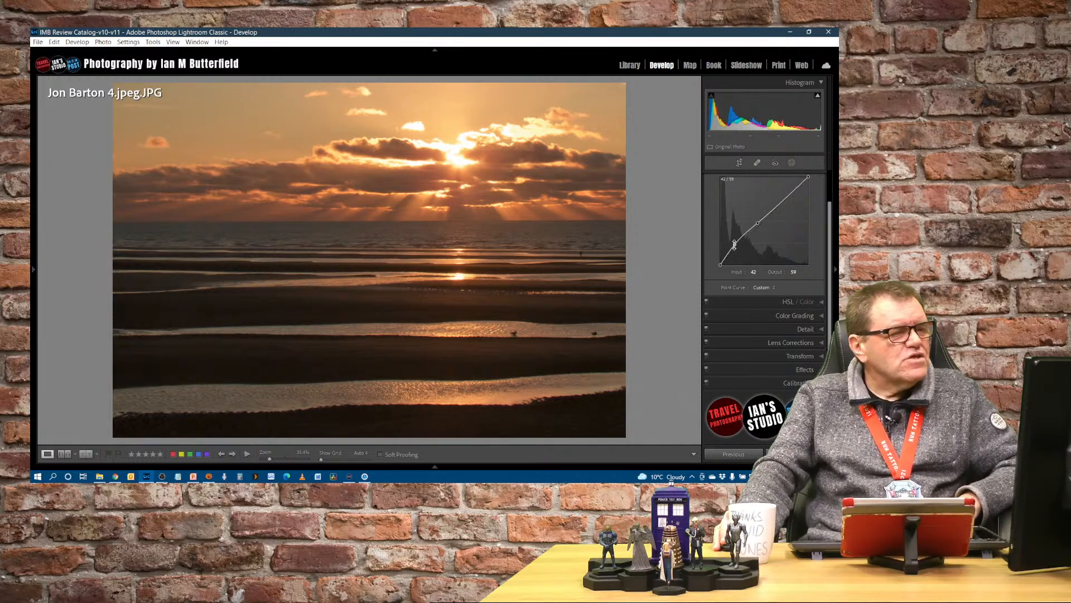
pyautogui.moveTo(757, 221); pyautogui.dragTo(761, 228)
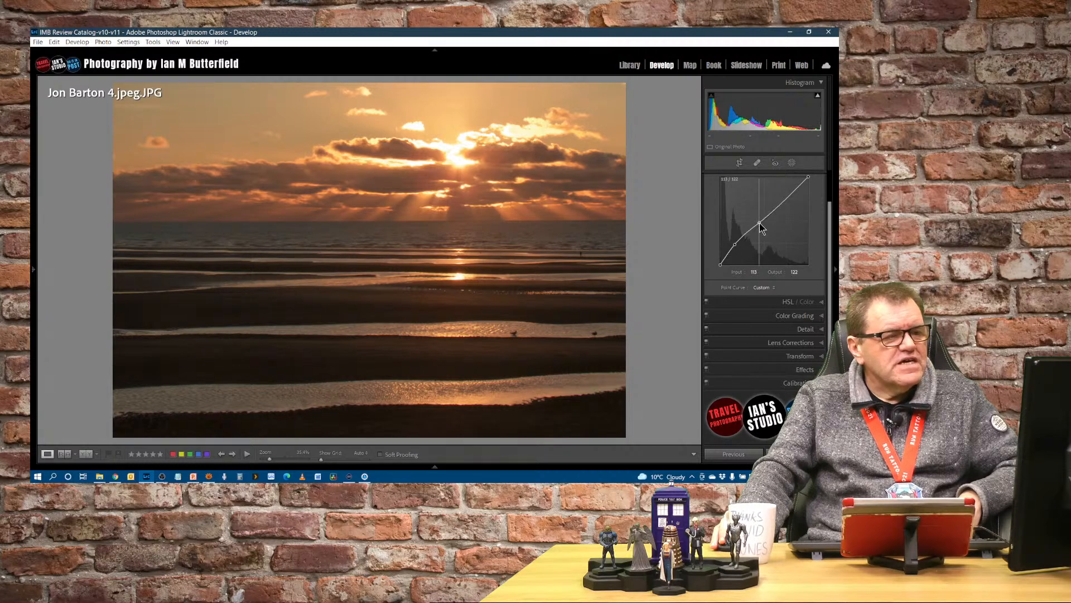
pyautogui.moveTo(759, 223); pyautogui.dragTo(761, 223)
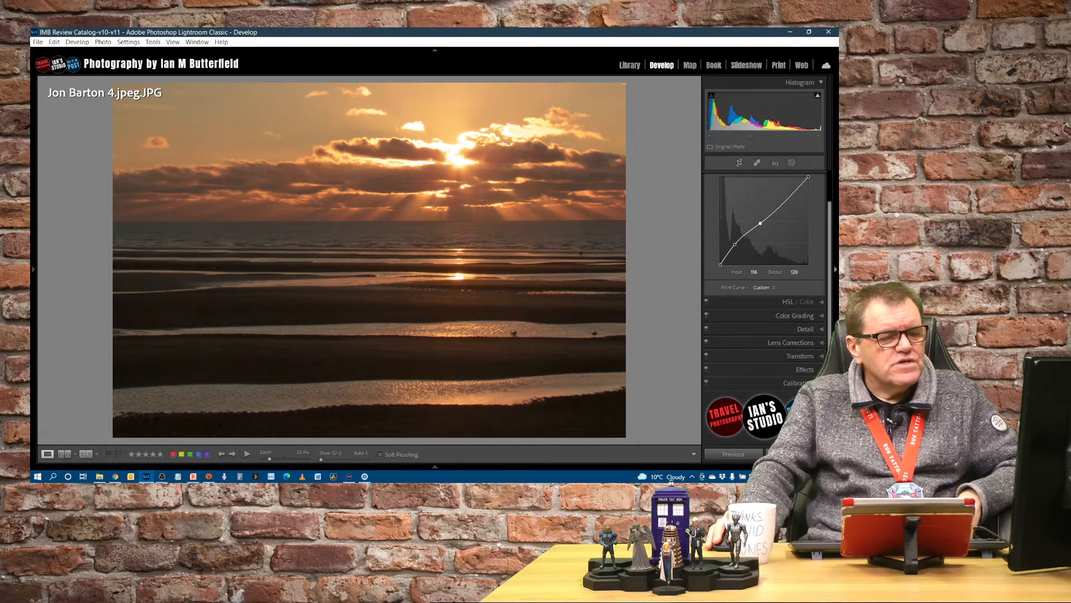
# Step: Set Vibrance to +23 and Temp to +26 in the Basic panel
pyautogui.scroll(5, 779, 261)
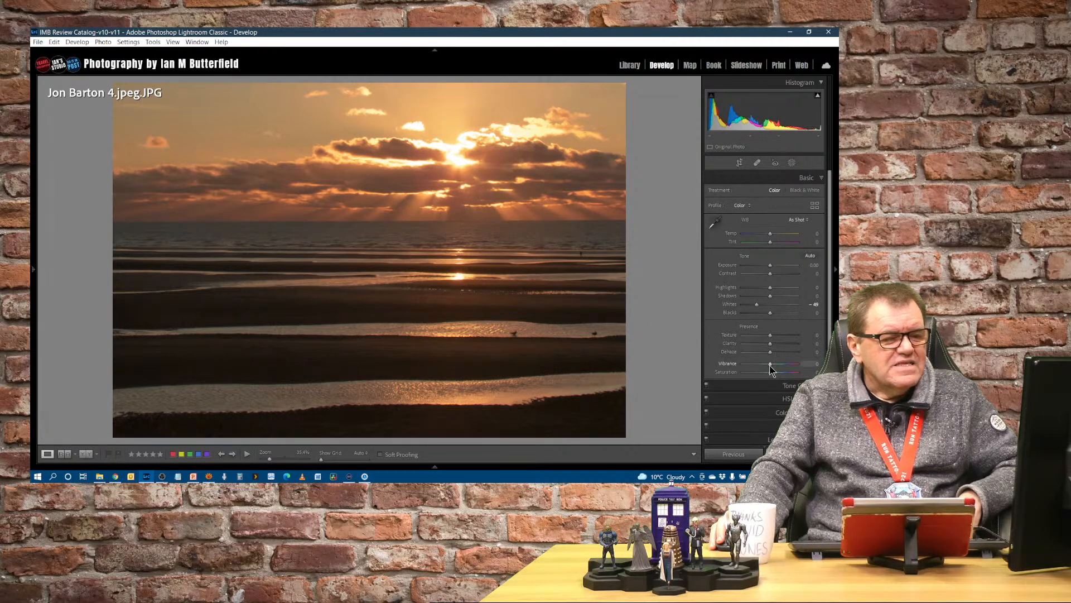
pyautogui.moveTo(770, 364); pyautogui.dragTo(778, 367)
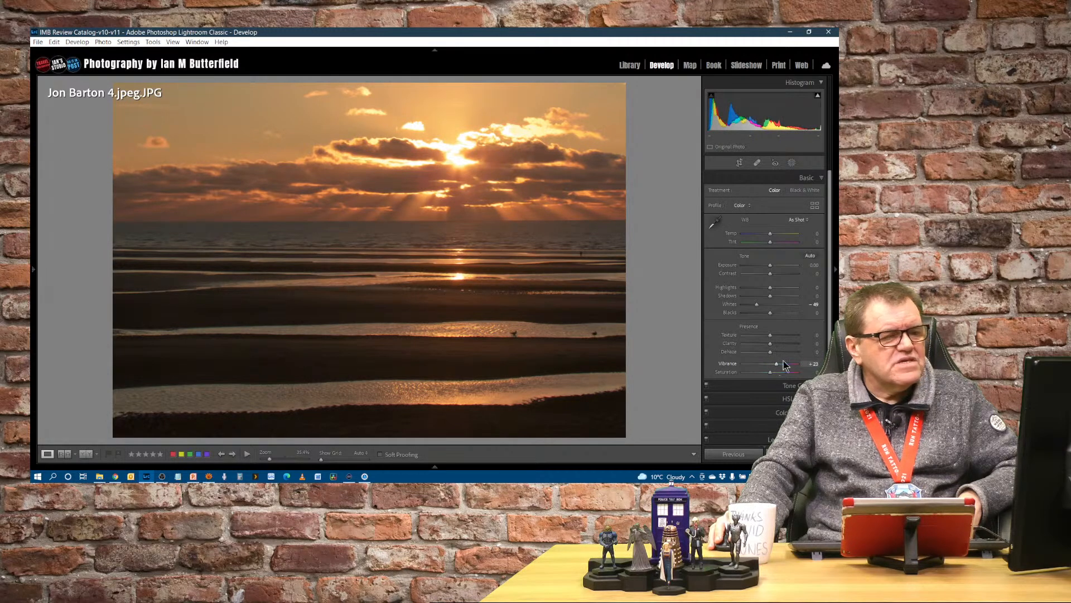
pyautogui.moveTo(771, 234); pyautogui.dragTo(780, 238)
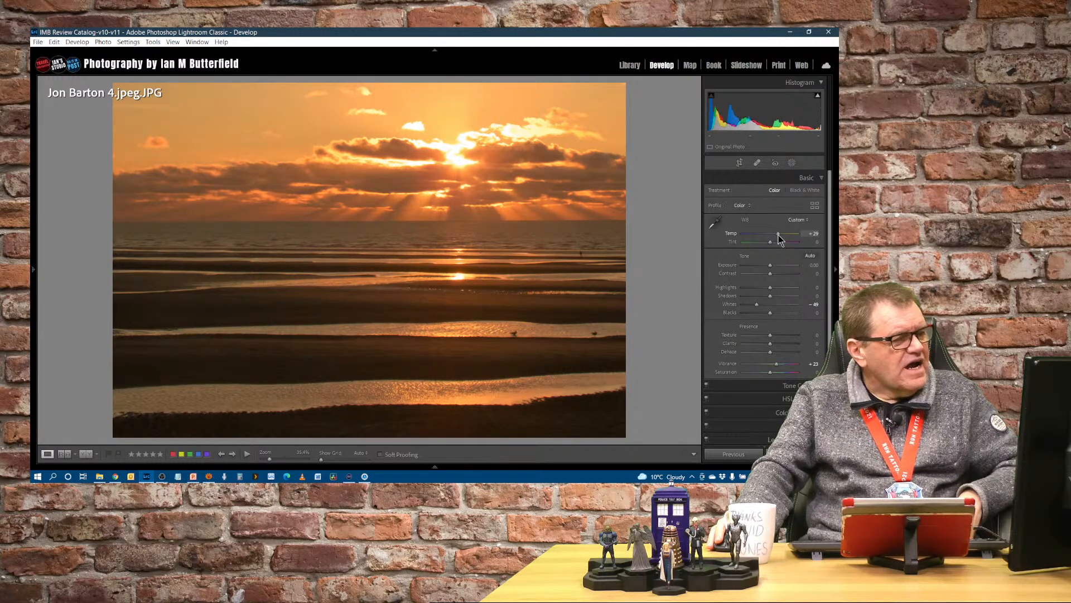
# Step: Open the left panel and browse the list of Develop presets
pyautogui.click(33, 270)
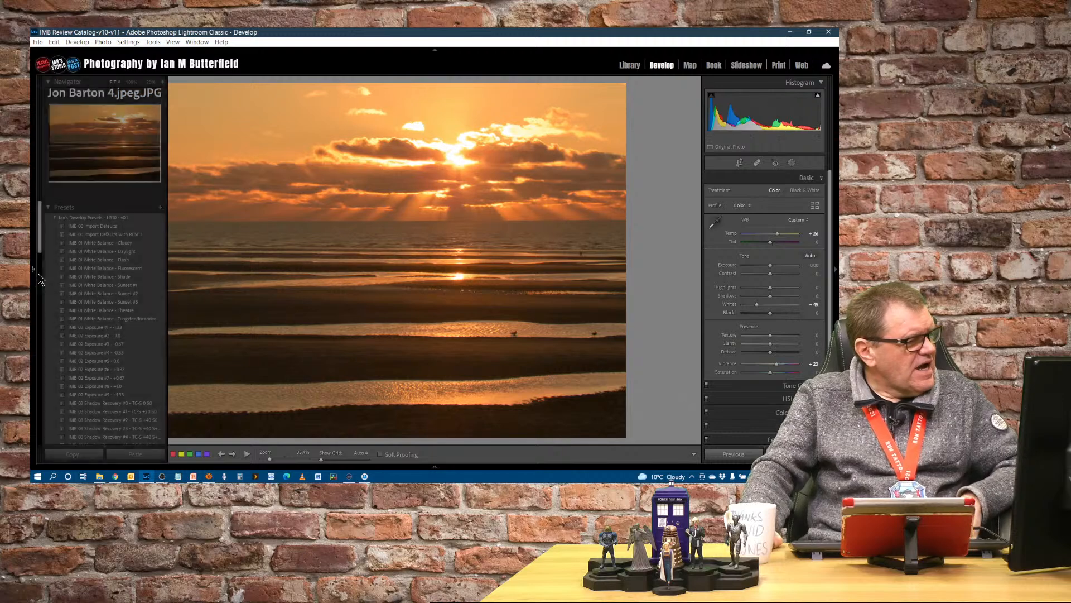
pyautogui.scroll(-7, 106, 335)
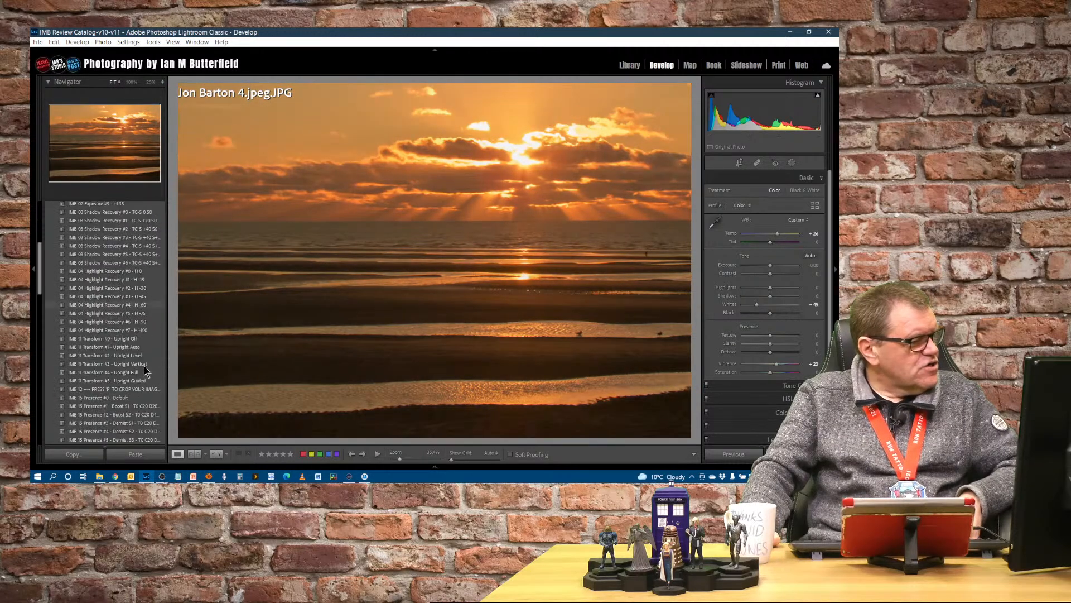
# Step: Apply the "IMB 60 Effects - Vignette #01 S2" Develop preset to the sunset photo
pyautogui.scroll(3, 149, 368)
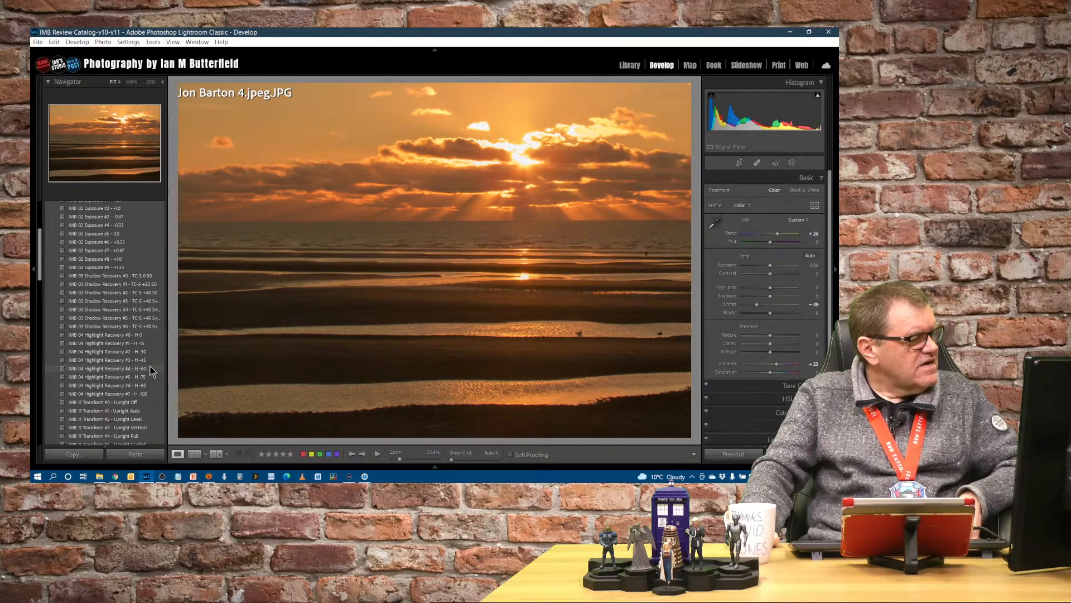
pyautogui.scroll(-12, 150, 370)
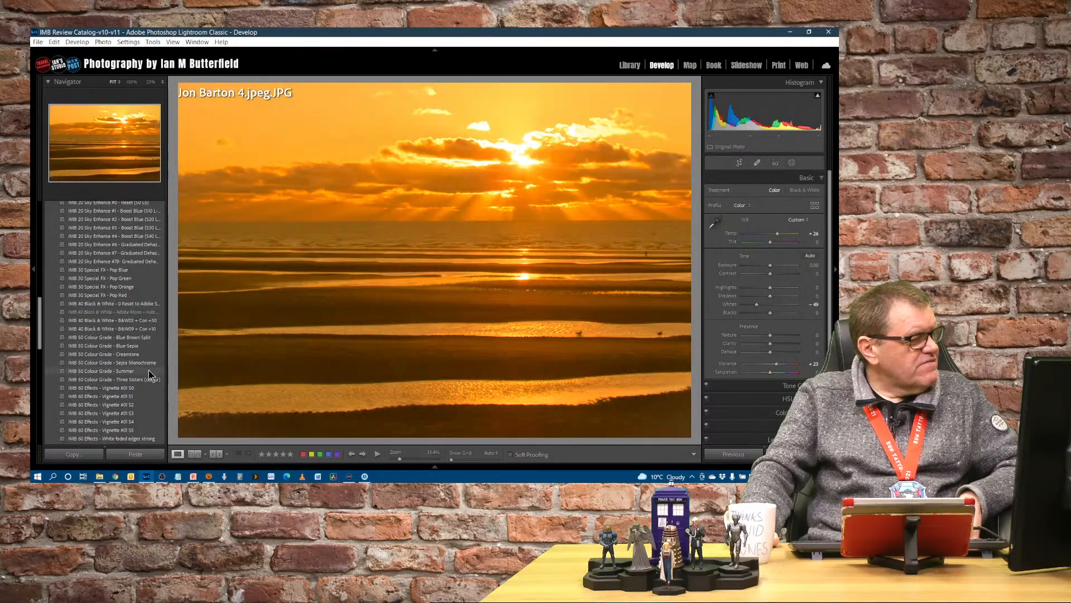
pyautogui.scroll(-5, 149, 374)
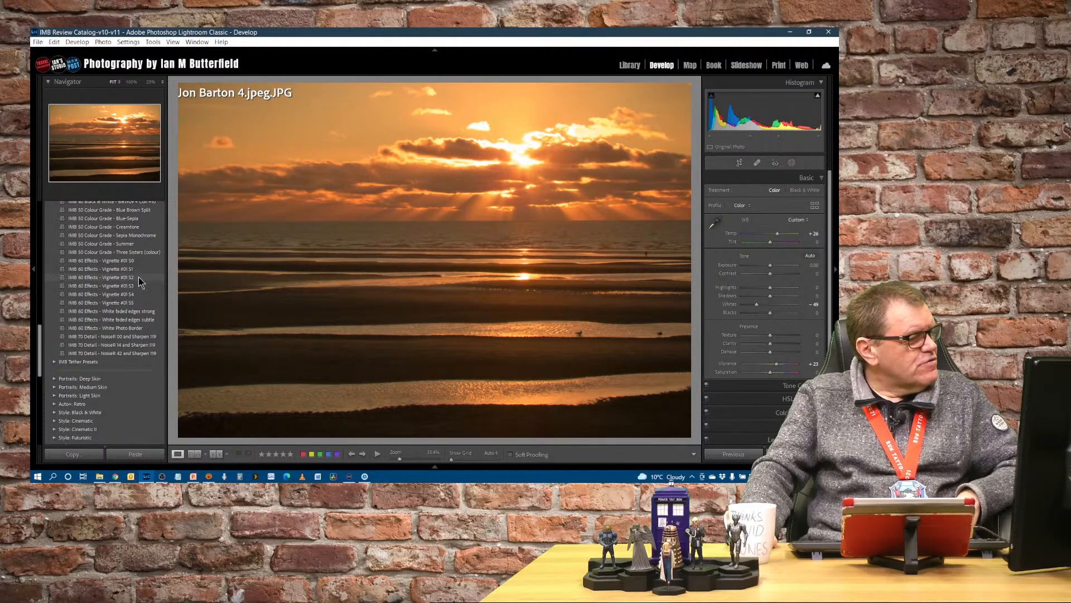
pyautogui.click(109, 279)
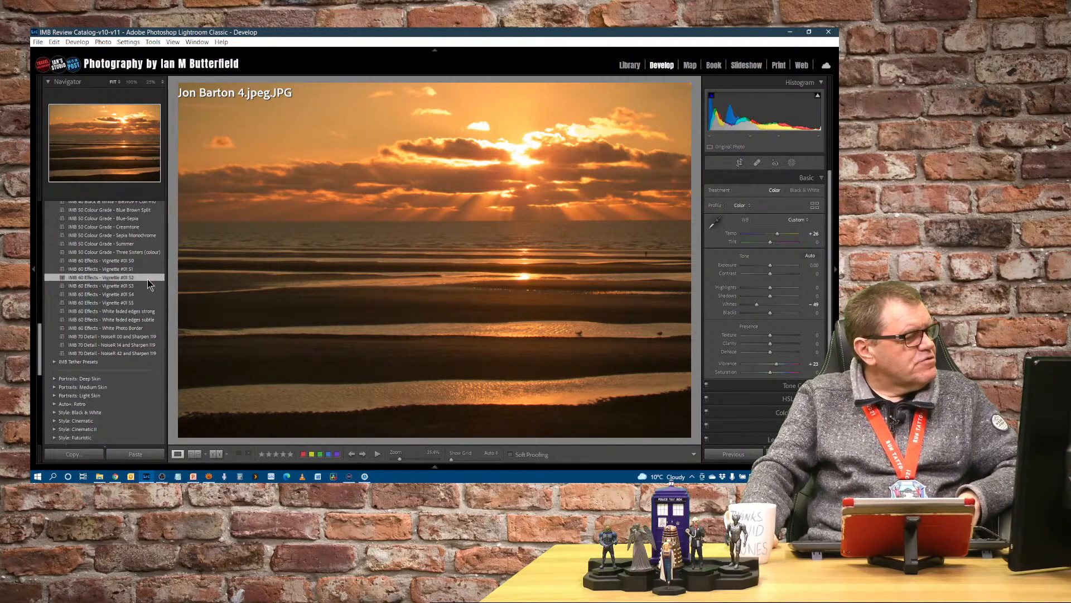
# Step: Toggle repeatedly between the before and after views to compare the edited sunset photo with the original
pyautogui.moveTo(435, 467)
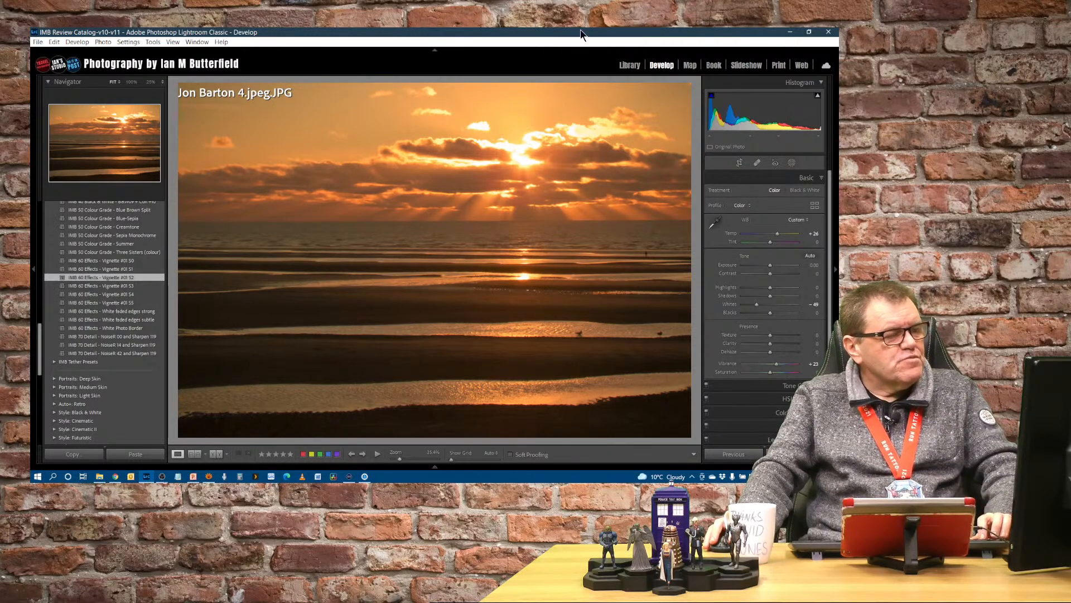
pyautogui.press('\\')
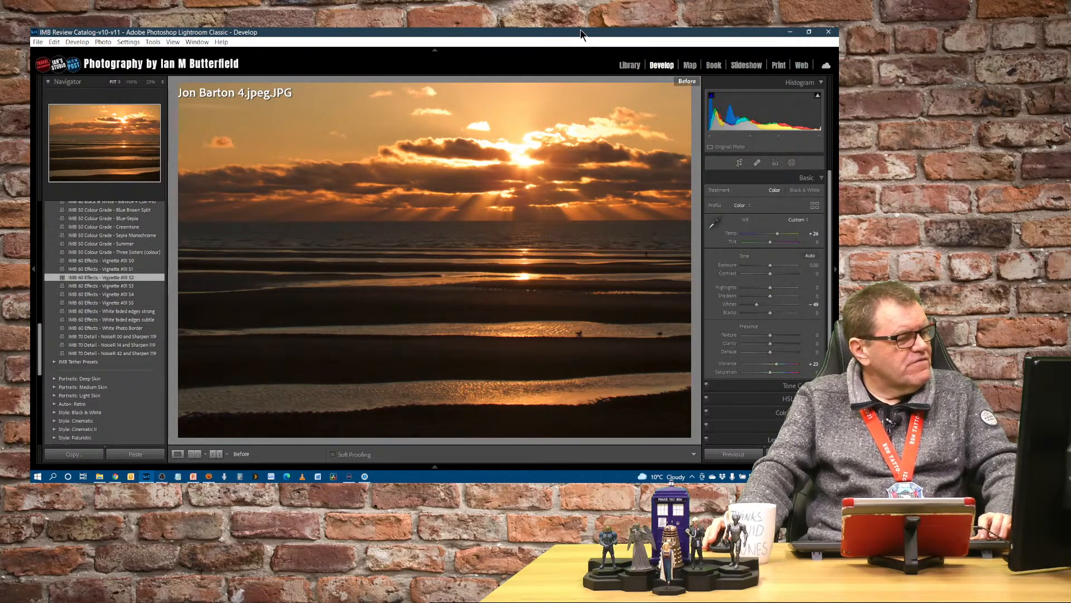
pyautogui.press('\\')
pyautogui.press('\\')
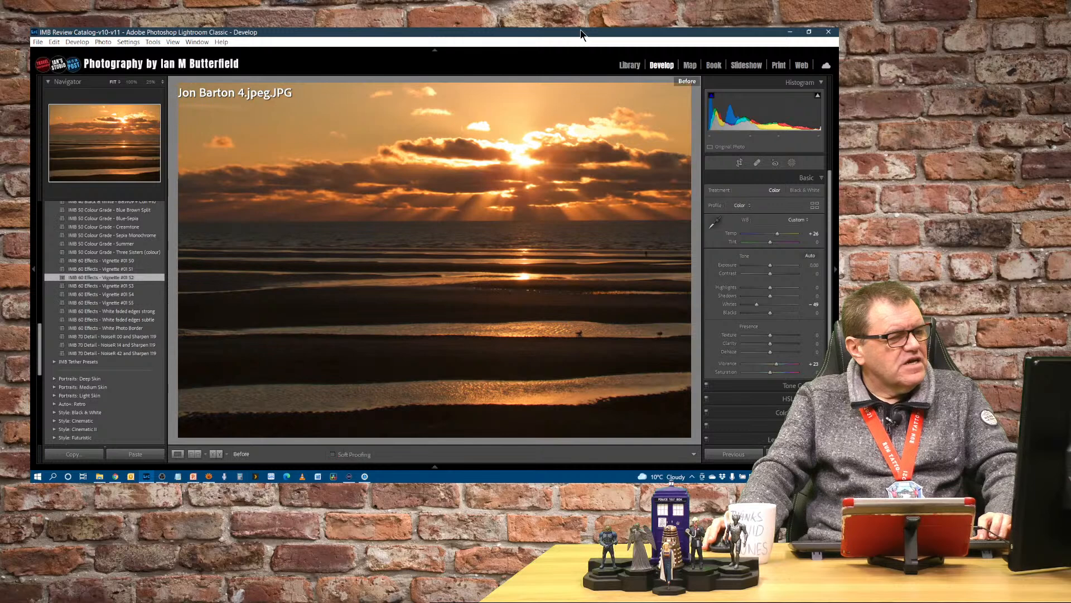
pyautogui.press('\\')
pyautogui.press('\\')
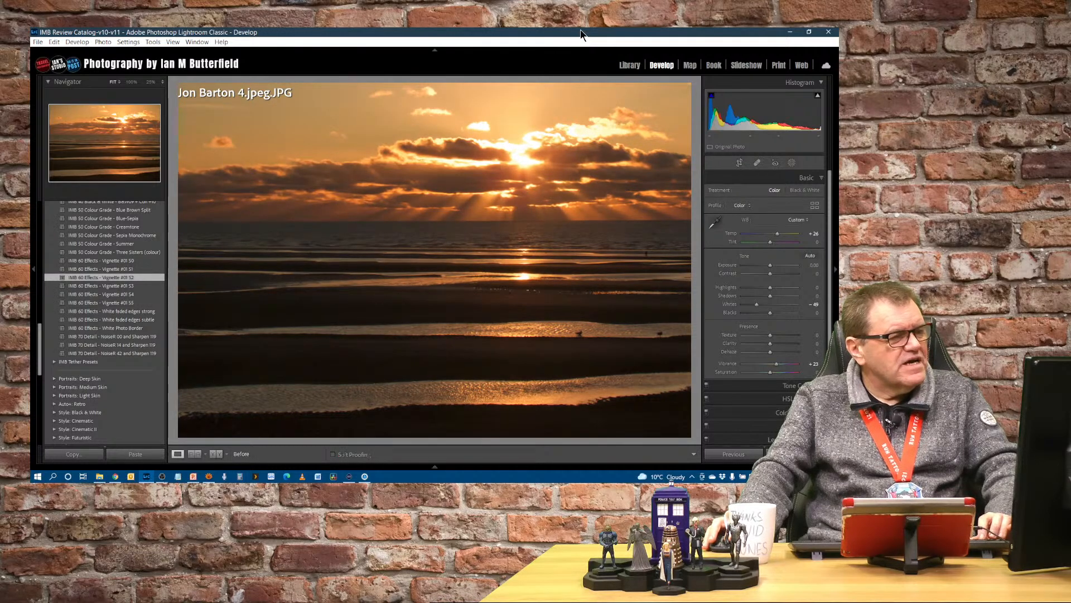
pyautogui.press('\\')
pyautogui.press('\\')
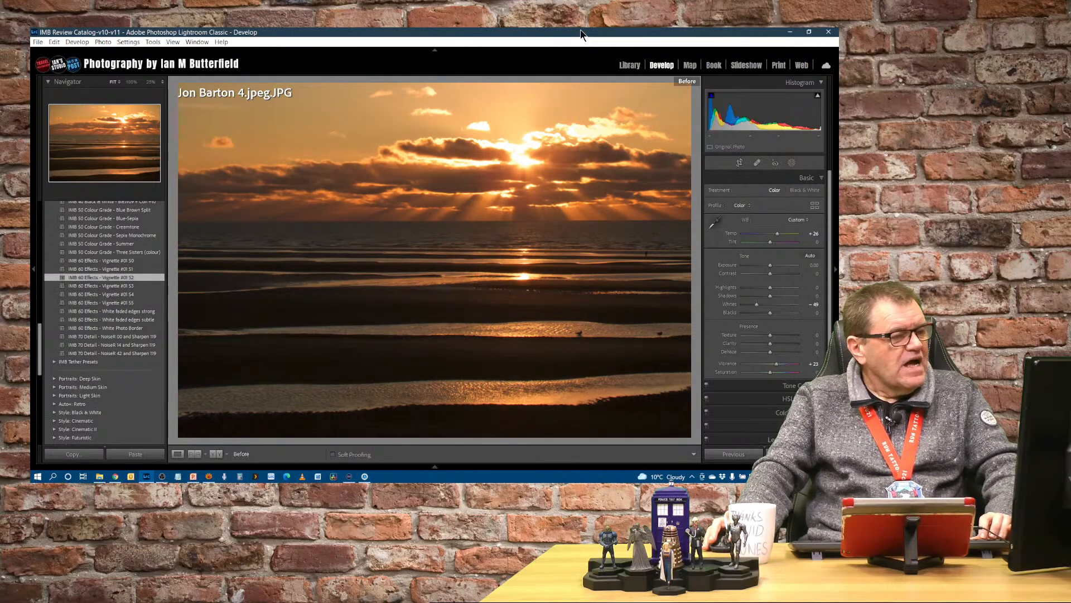
pyautogui.press('\\')
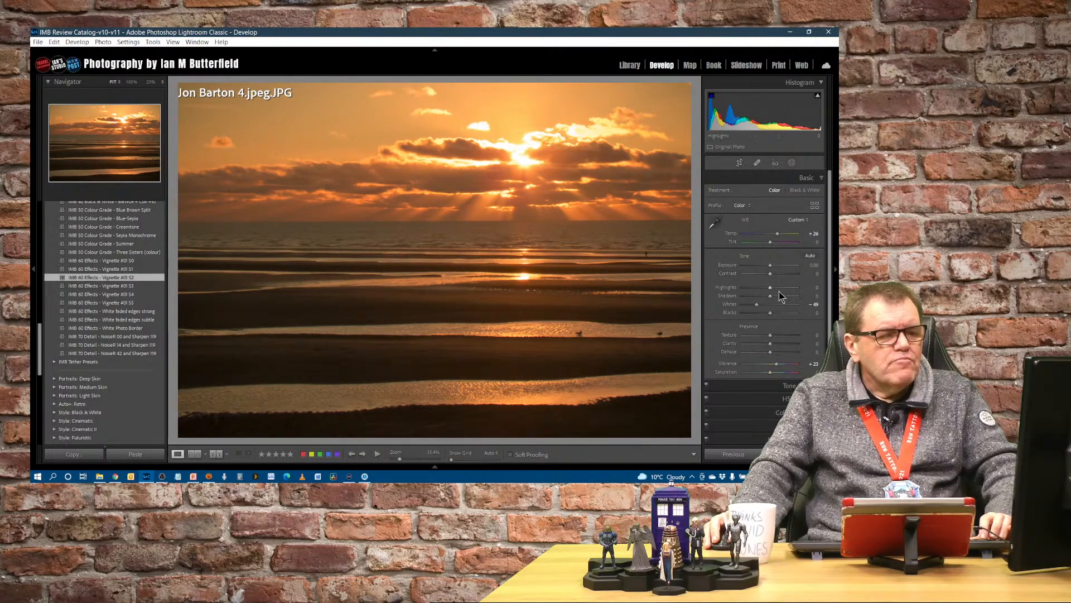
# Step: Set Contrast to +9 and Clarity to +3 in the Basic panel
pyautogui.moveTo(770, 274); pyautogui.dragTo(776, 282)
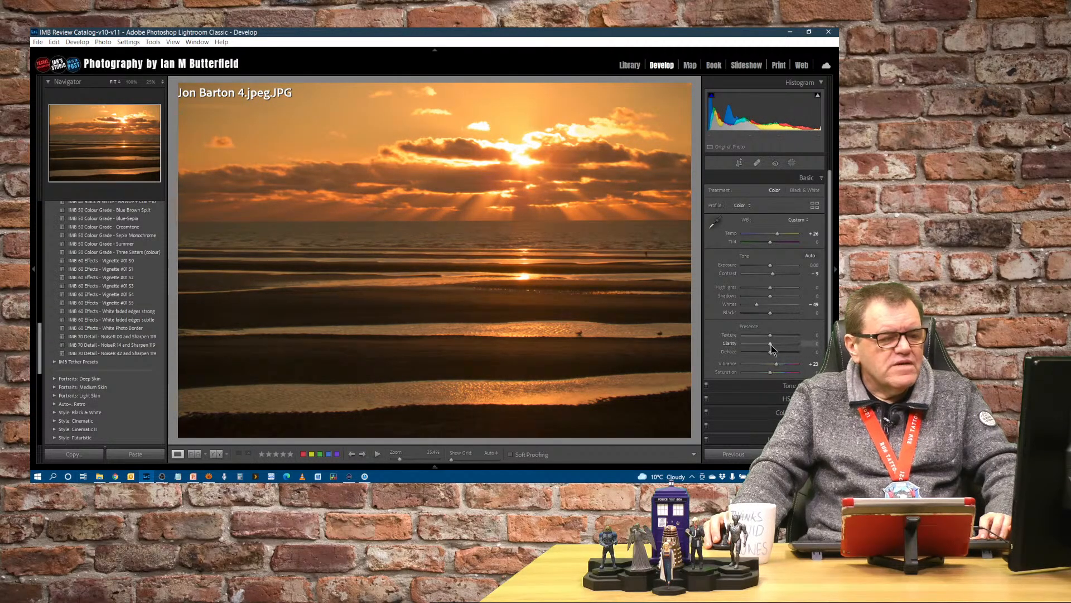
pyautogui.moveTo(771, 345)
pyautogui.mouseDown()
pyautogui.moveTo(783, 343)
pyautogui.moveTo(771, 343)
pyautogui.mouseUp()
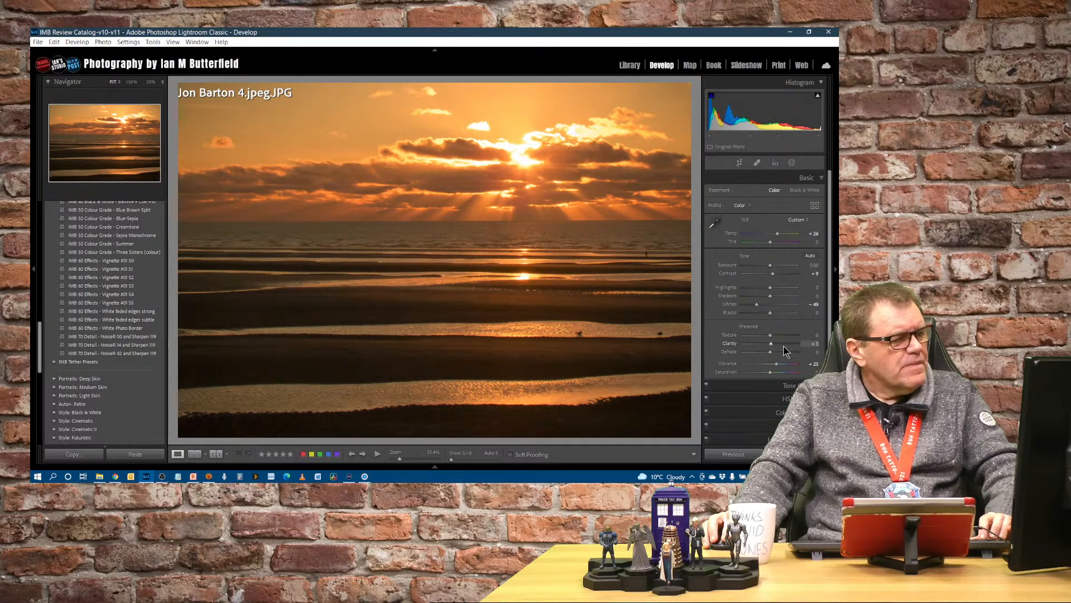
# Step: Compare the before and after views once more, then switch to the Library grid view
pyautogui.press('\\')
pyautogui.press('\\')
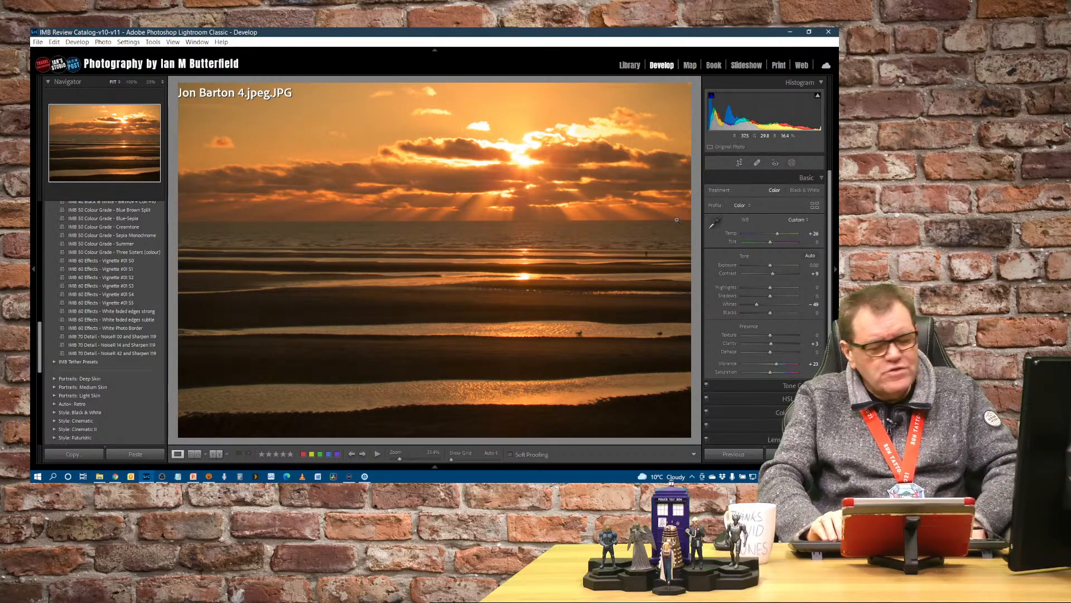
pyautogui.press('g')
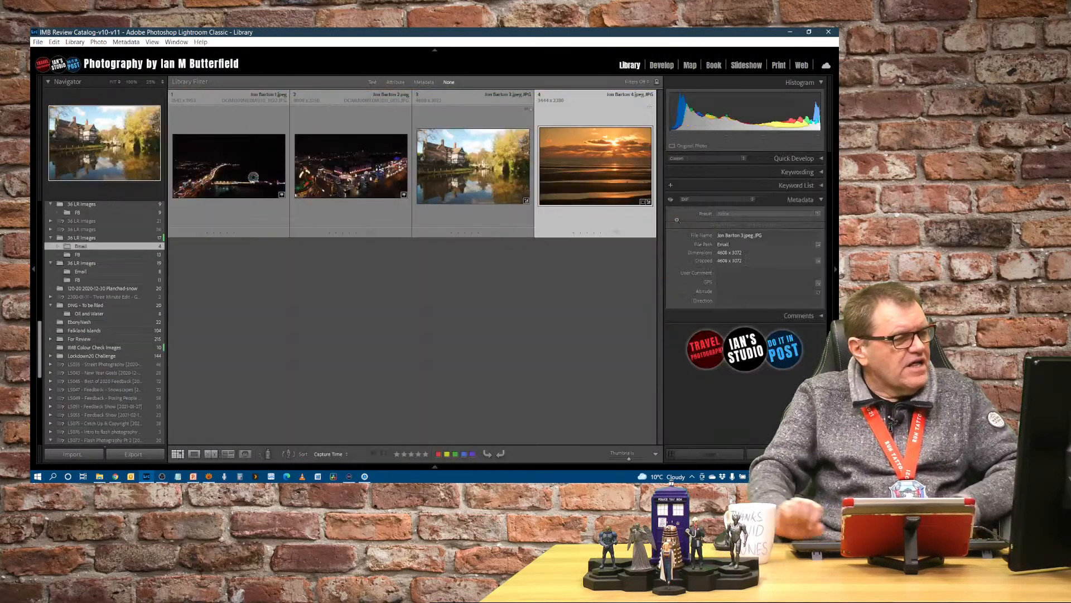
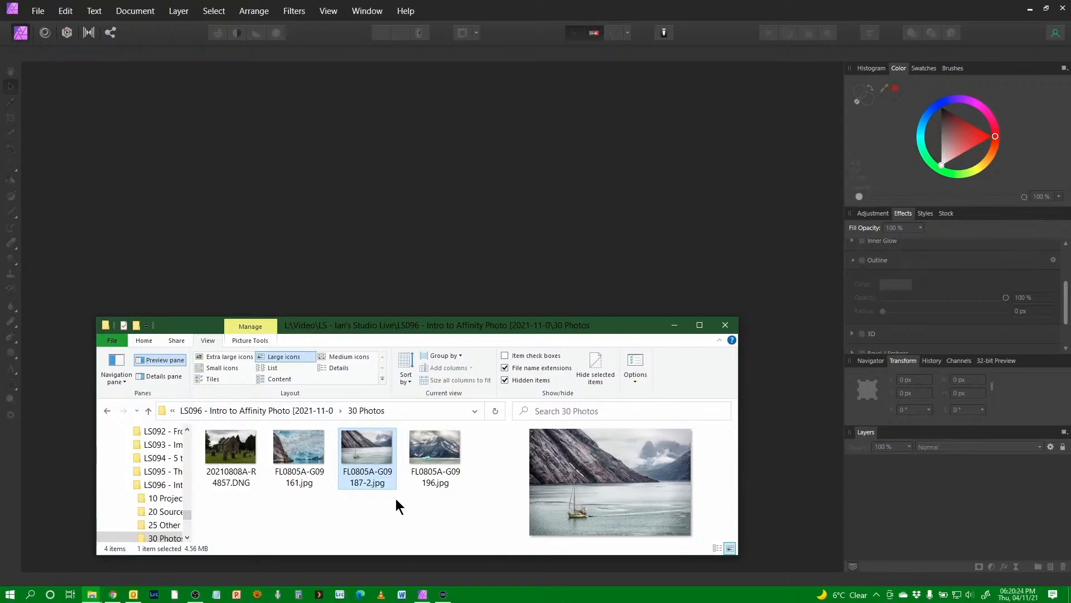
# Step: Open the glacier photo FL0805A-G09161.jpg from the 30 Photos folder
pyautogui.moveTo(446, 333); pyautogui.dragTo(511, 331)
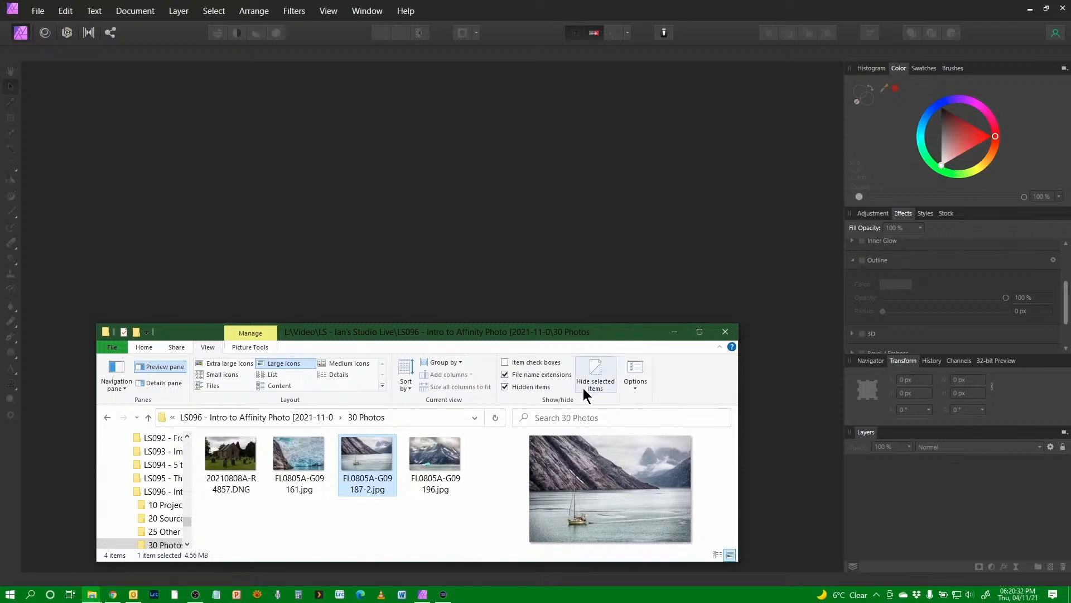
pyautogui.click(301, 452)
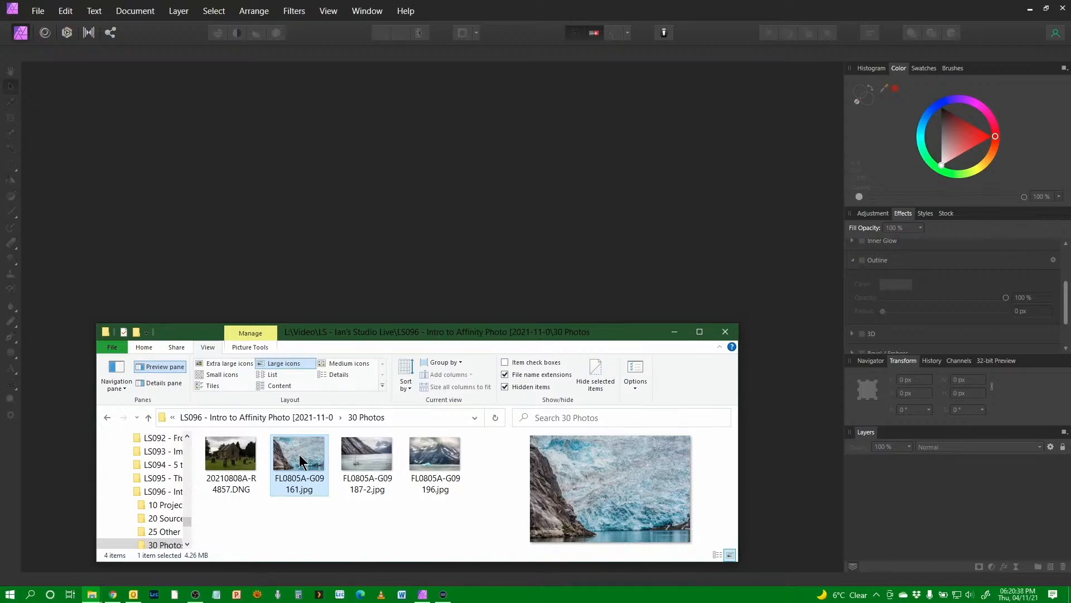
pyautogui.moveTo(358, 208); pyautogui.dragTo(359, 208)
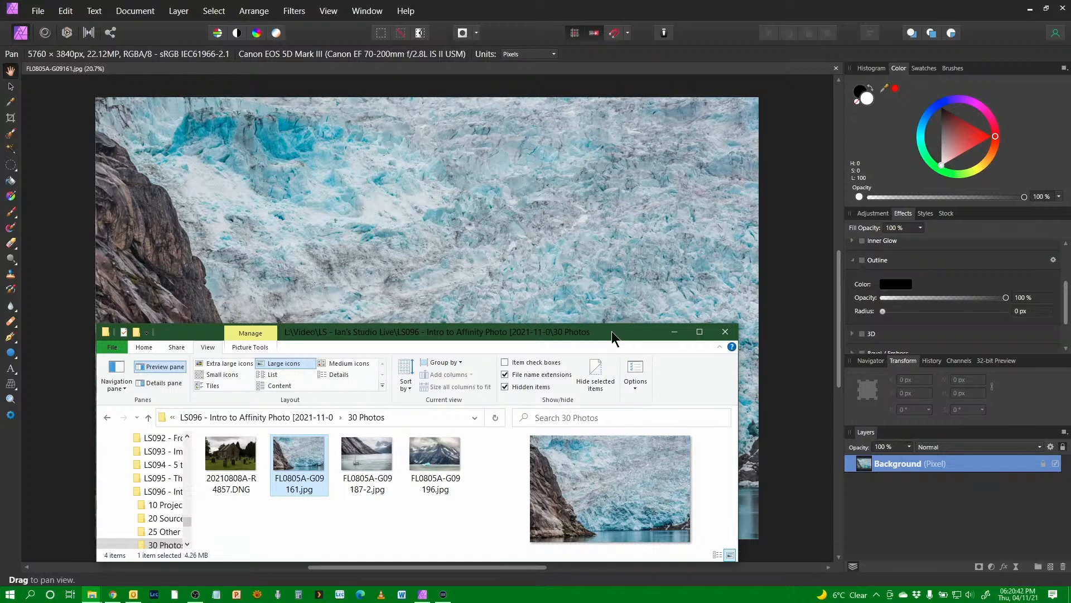
pyautogui.moveTo(581, 333)
pyautogui.mouseDown()
pyautogui.moveTo(595, 347)
pyautogui.moveTo(601, 337)
pyautogui.mouseUp()
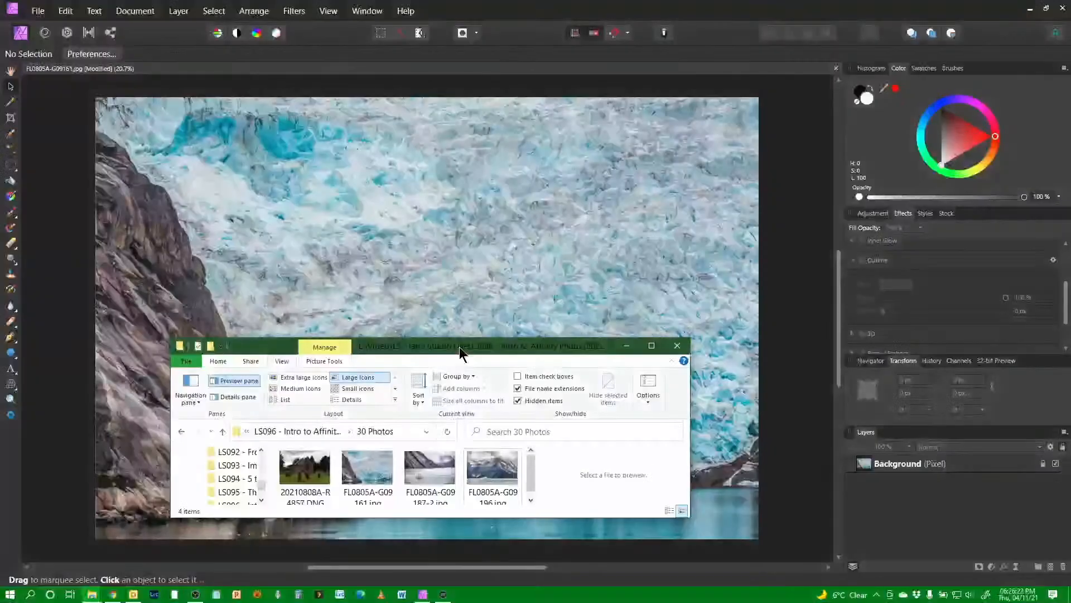
pyautogui.moveTo(434, 474)
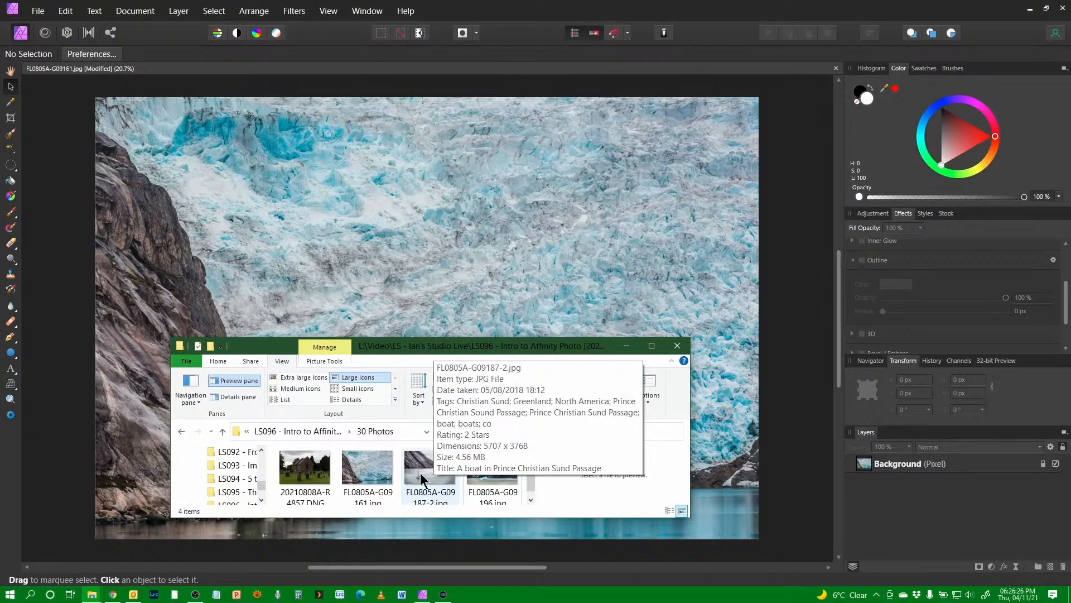
pyautogui.click(423, 479)
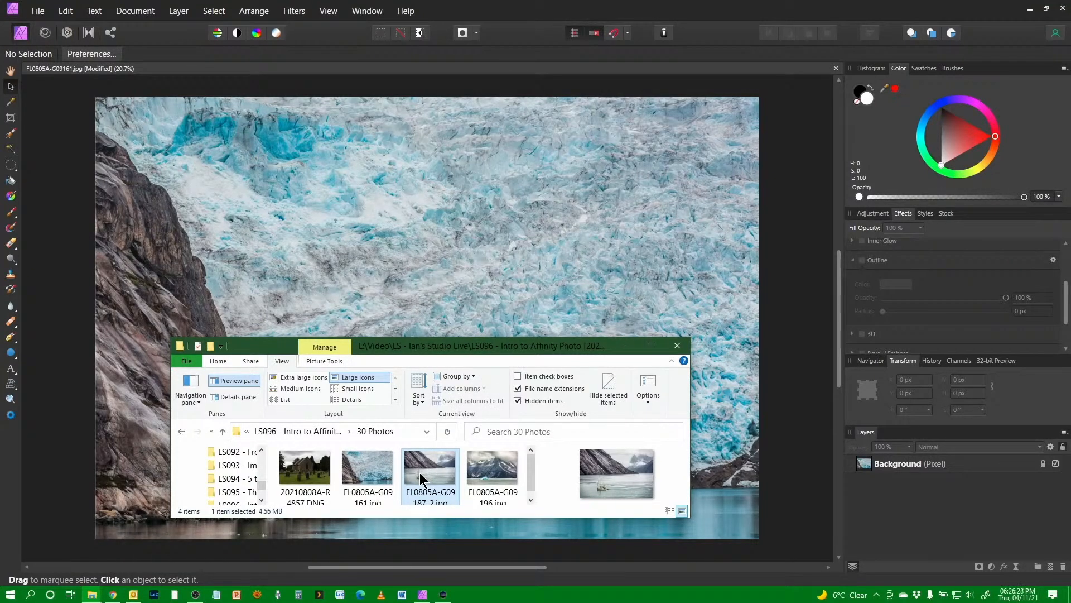
pyautogui.moveTo(420, 479); pyautogui.dragTo(396, 84)
pyautogui.moveTo(393, 69); pyautogui.dragTo(393, 69)
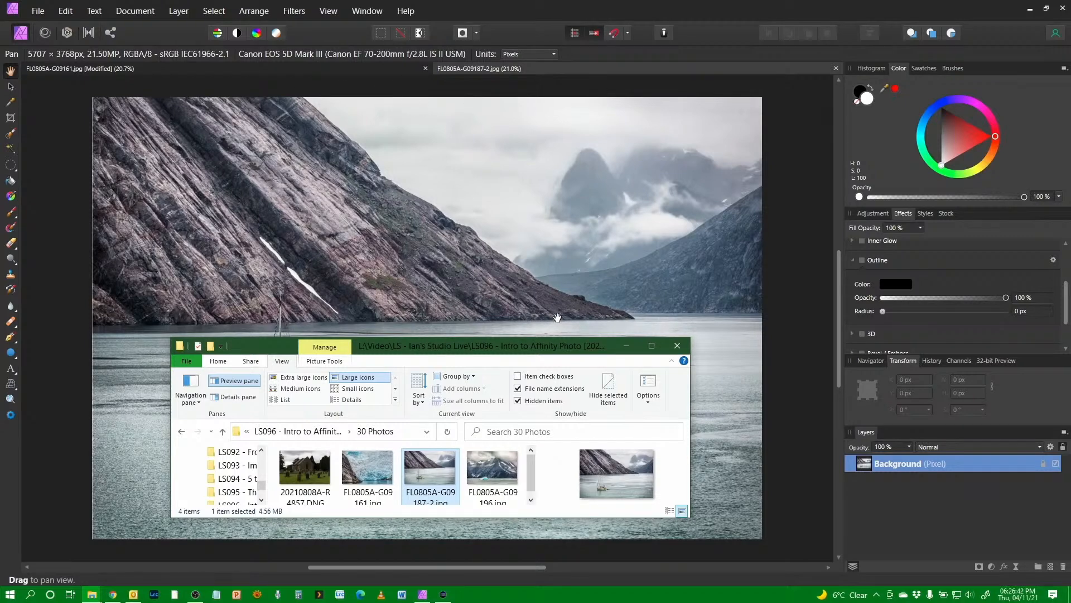
pyautogui.click(837, 69)
pyautogui.click(836, 69)
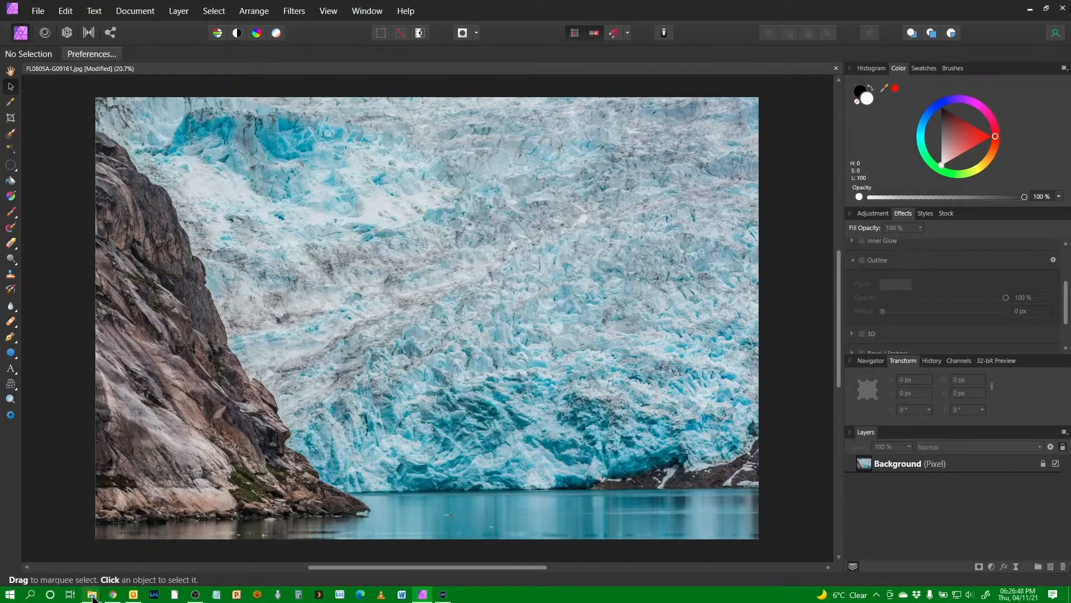
# Step: Place the sailing-boat photo FL0805A-G09187-2.jpg as an image layer over the centre of the glacier photo
pyautogui.moveTo(93, 598)
pyautogui.click(162, 537)
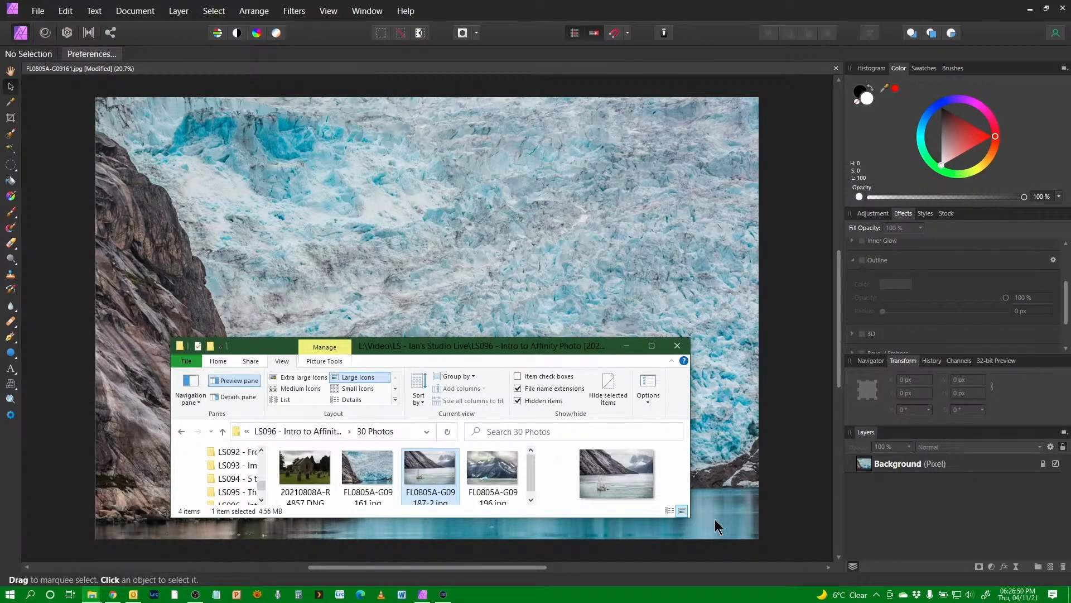
pyautogui.moveTo(459, 235); pyautogui.dragTo(700, 339)
pyautogui.moveTo(701, 464); pyautogui.dragTo(390, 227)
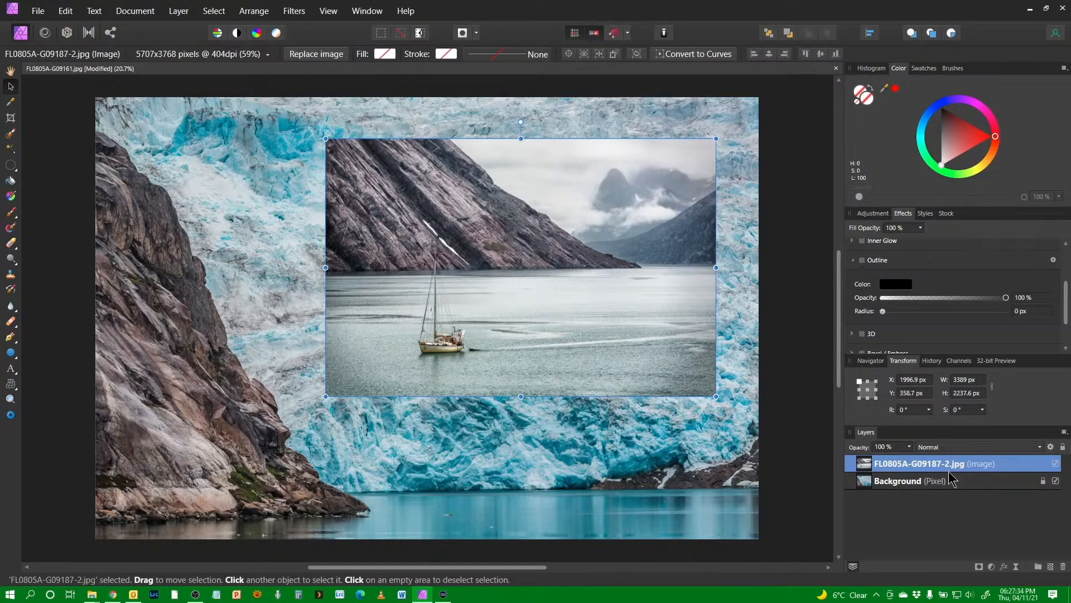
# Step: Duplicate the boat image layer and hide the lower copy
pyautogui.rightClick(903, 470)
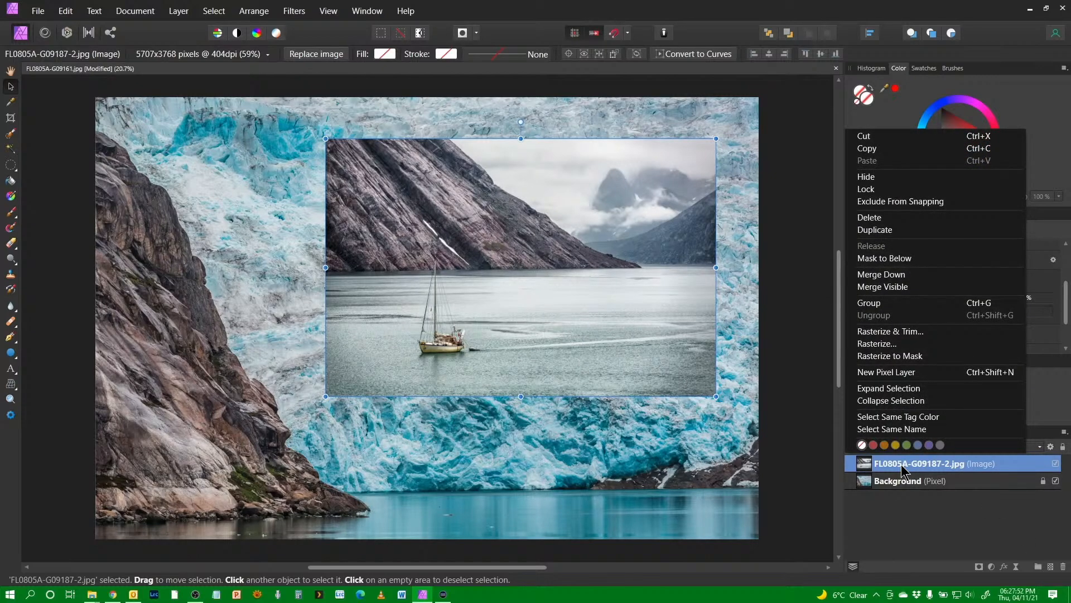
pyautogui.click(930, 237)
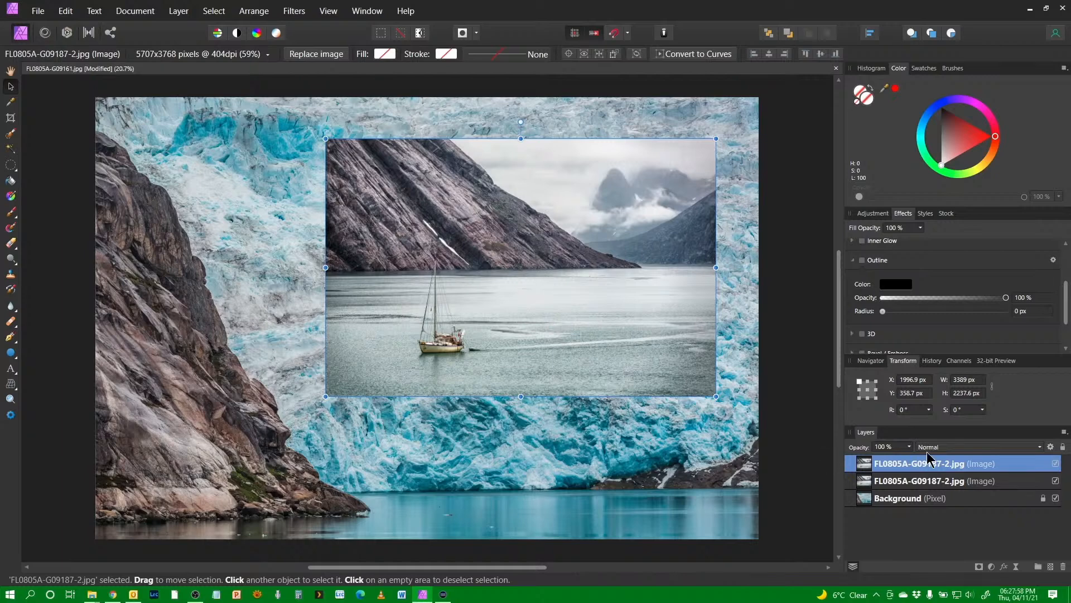
pyautogui.click(1055, 481)
# Step: Rasterize the top boat layer, then hide it and show and select the image layer beneath
pyautogui.rightClick(920, 467)
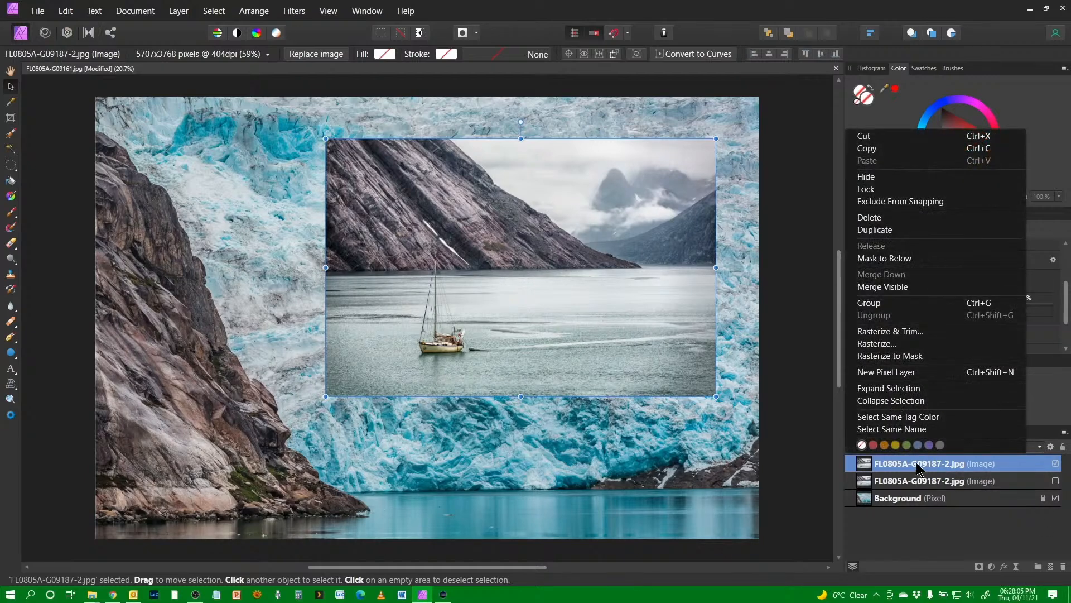
pyautogui.click(927, 345)
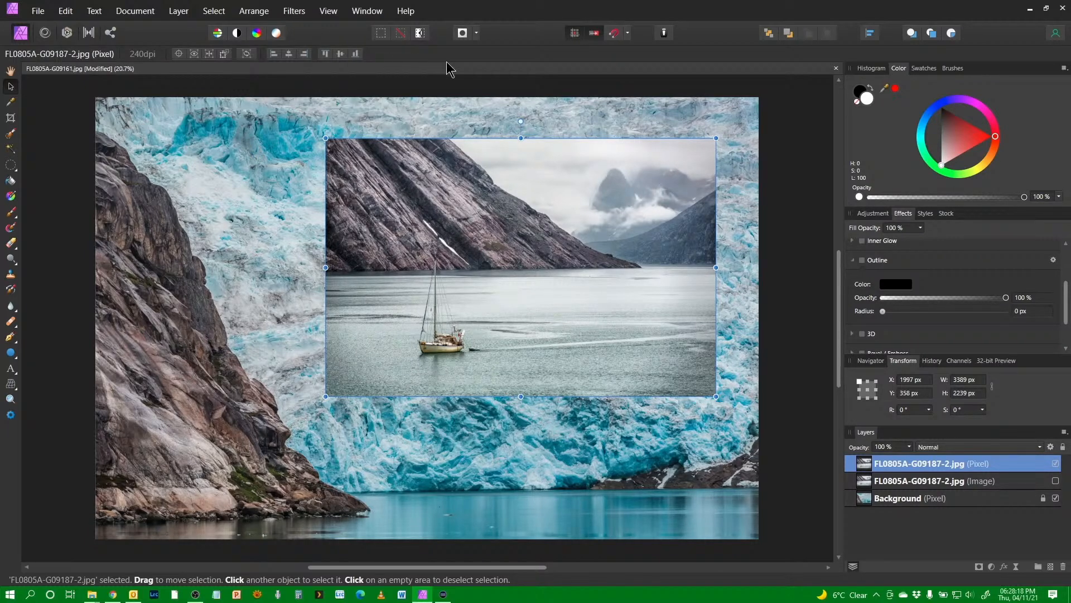
pyautogui.click(908, 482)
pyautogui.click(1055, 480)
pyautogui.click(1055, 463)
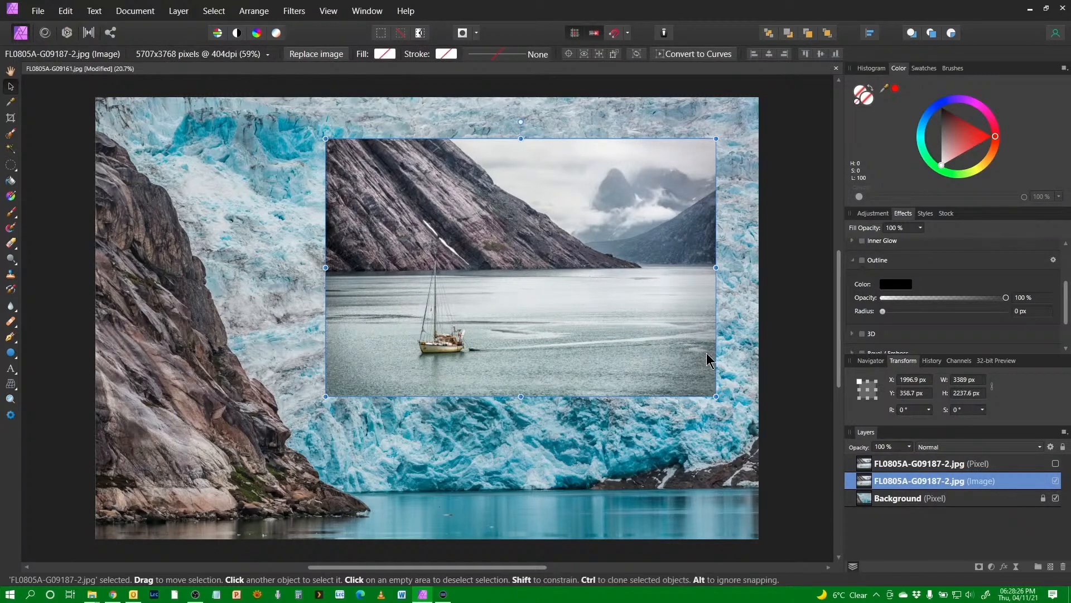
# Step: Give the boat image layer a white stroke of 29.3 pt to frame it
pyautogui.click(316, 55)
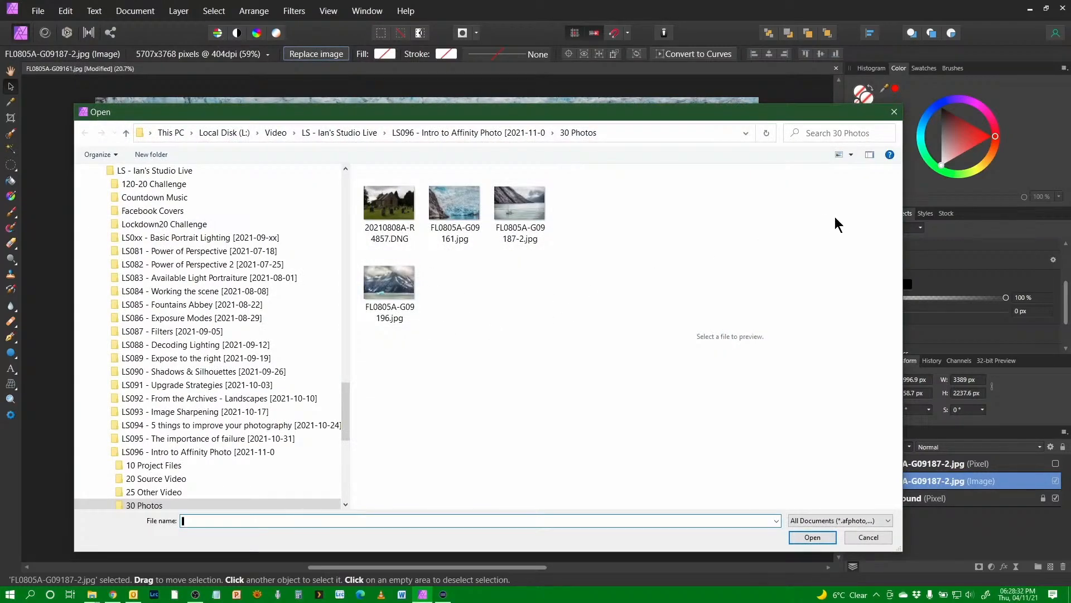
pyautogui.click(875, 537)
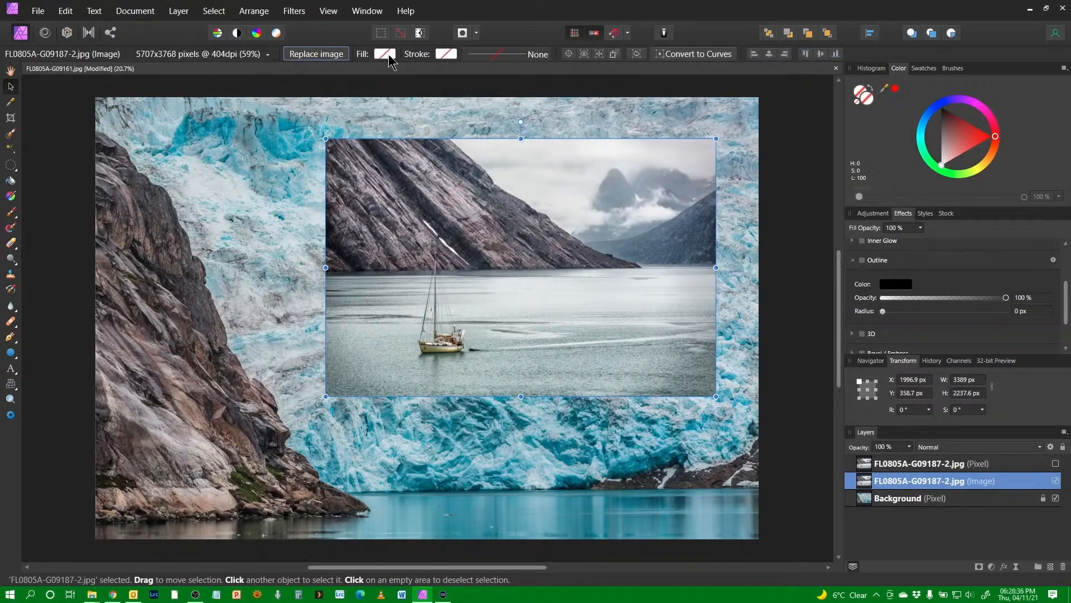
pyautogui.click(449, 54)
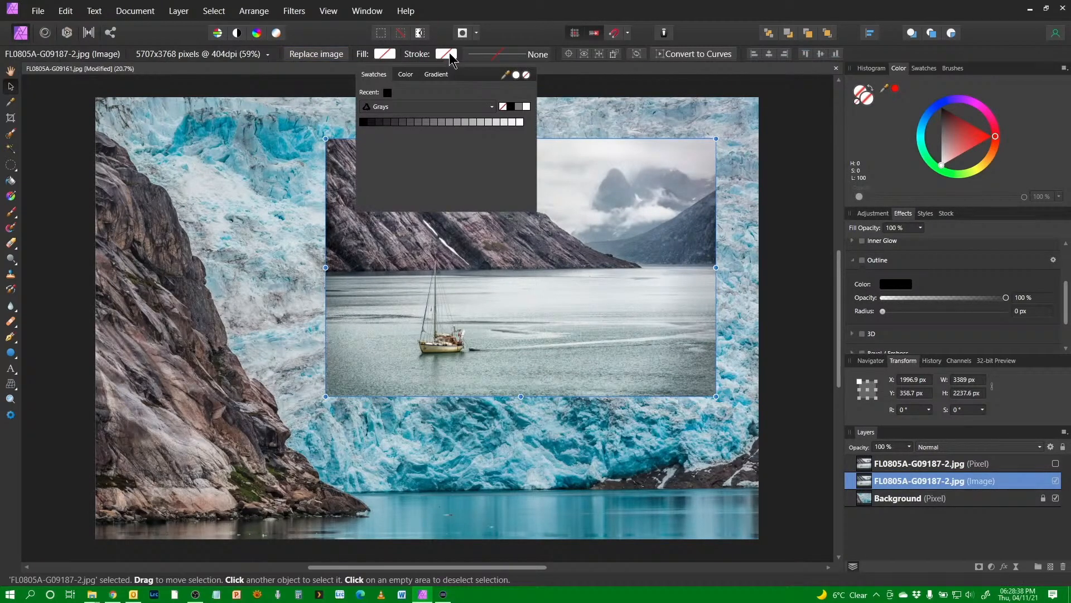
pyautogui.click(527, 106)
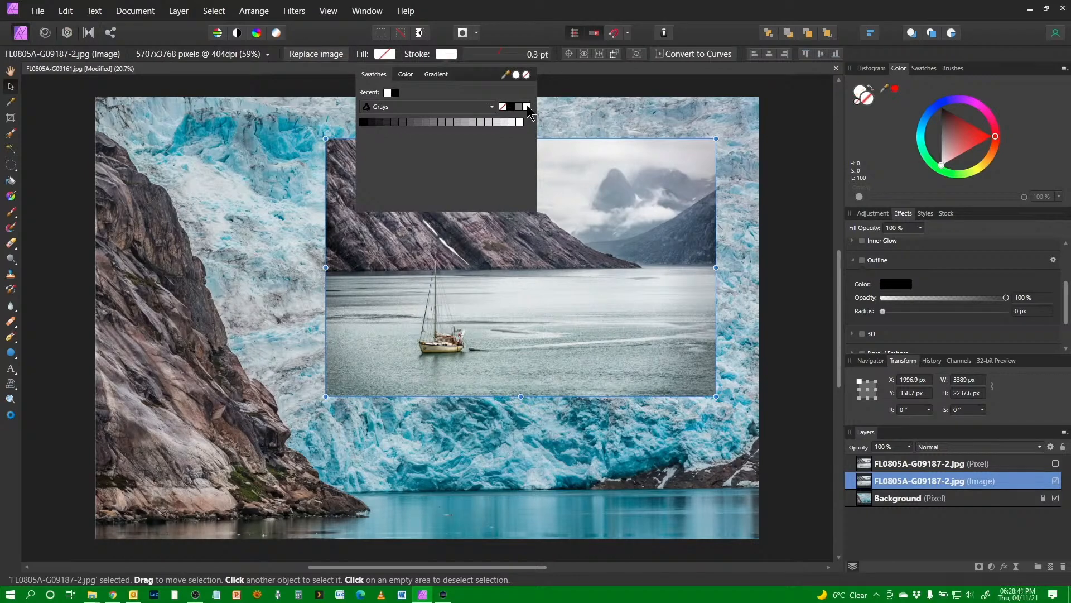
pyautogui.click(478, 54)
pyautogui.moveTo(472, 94)
pyautogui.mouseDown()
pyautogui.moveTo(516, 96)
pyautogui.moveTo(508, 102)
pyautogui.mouseUp()
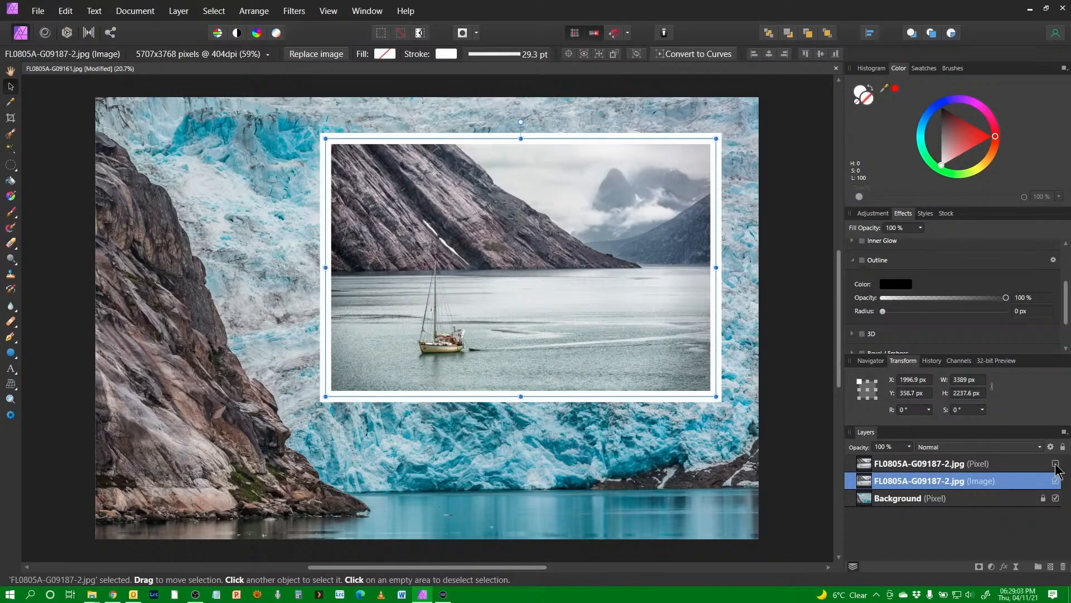
# Step: Compare the rasterized and image boat layers by toggling their visibility, then delete the rasterized copy
pyautogui.click(1055, 463)
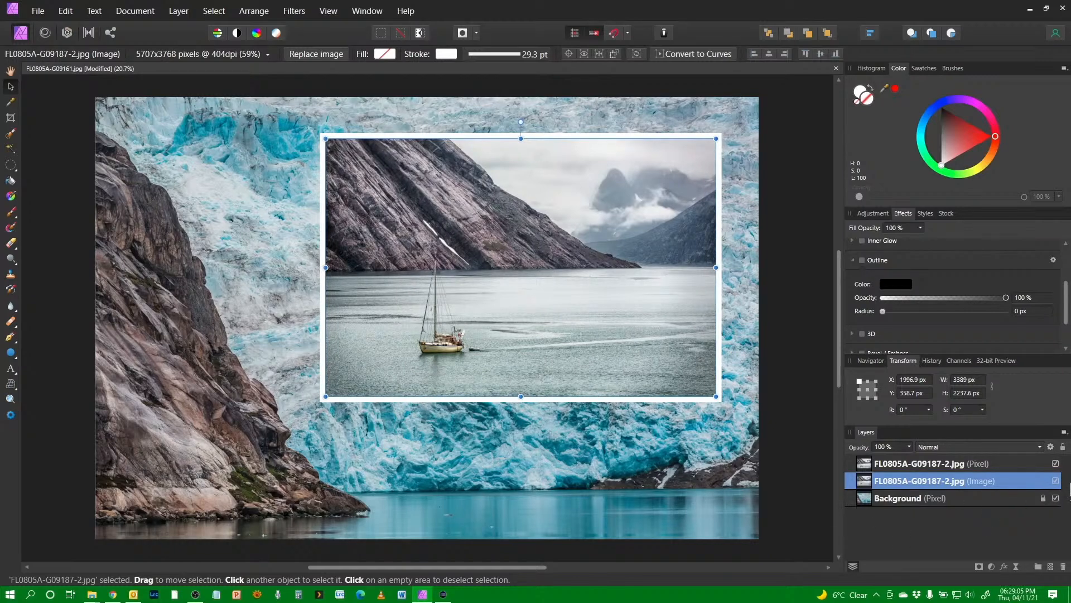
pyautogui.click(1055, 481)
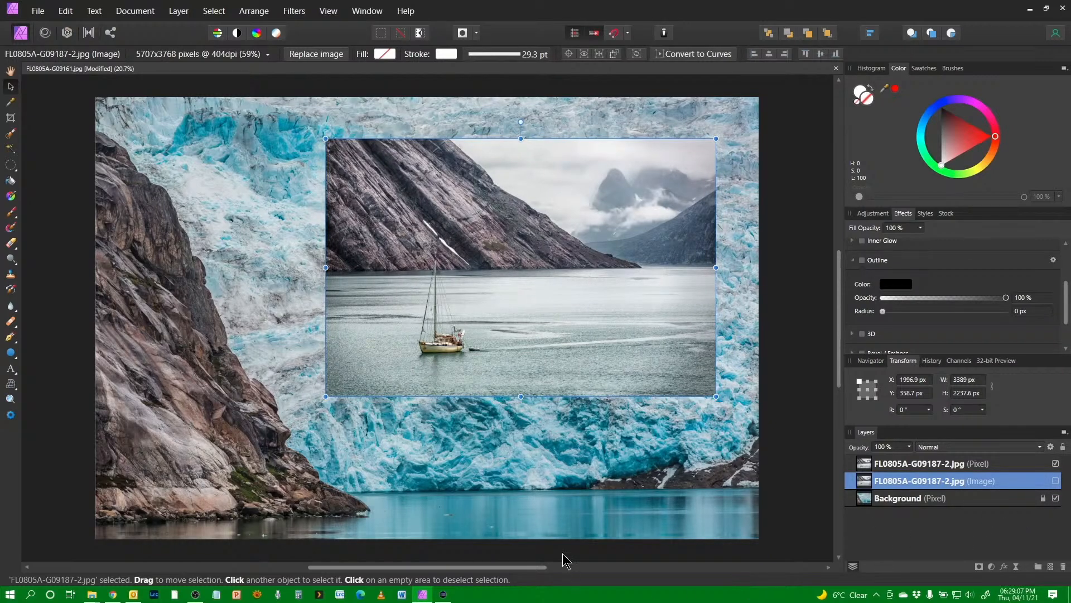
pyautogui.click(955, 466)
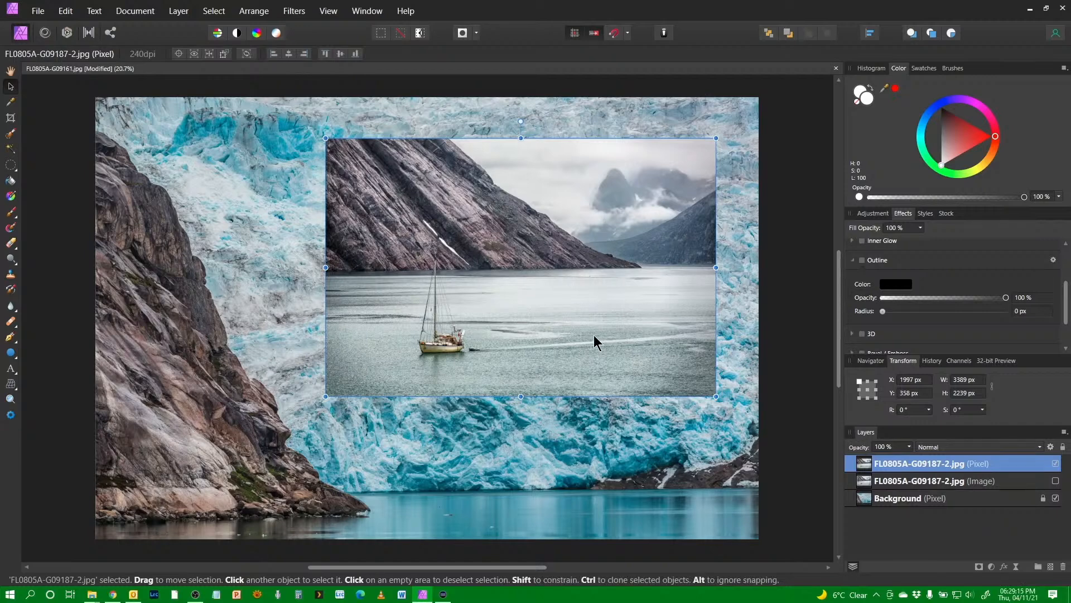
pyautogui.click(971, 483)
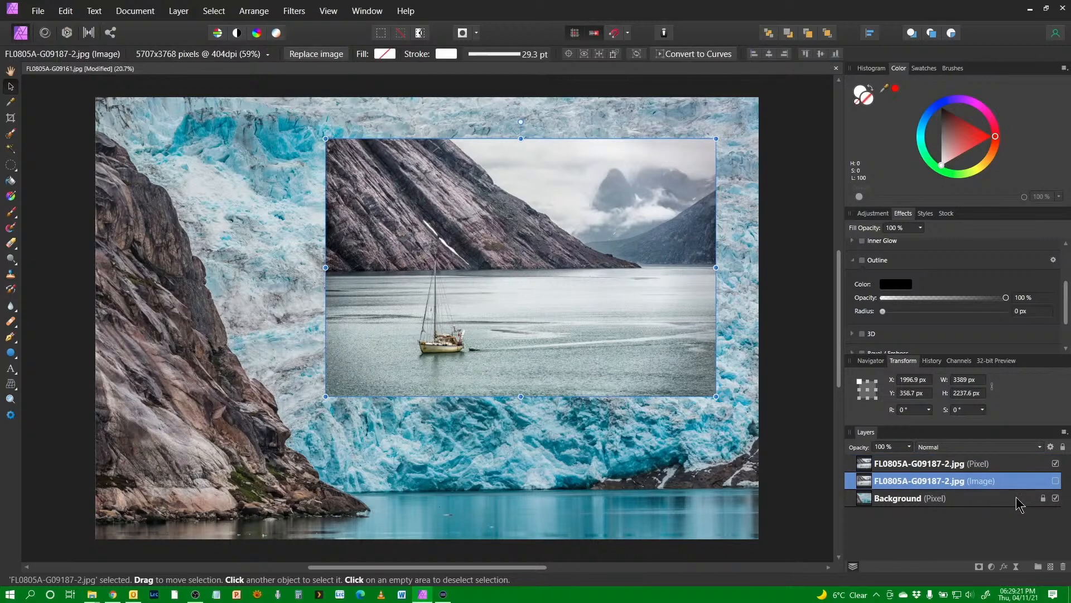
pyautogui.click(1055, 481)
pyautogui.click(1054, 464)
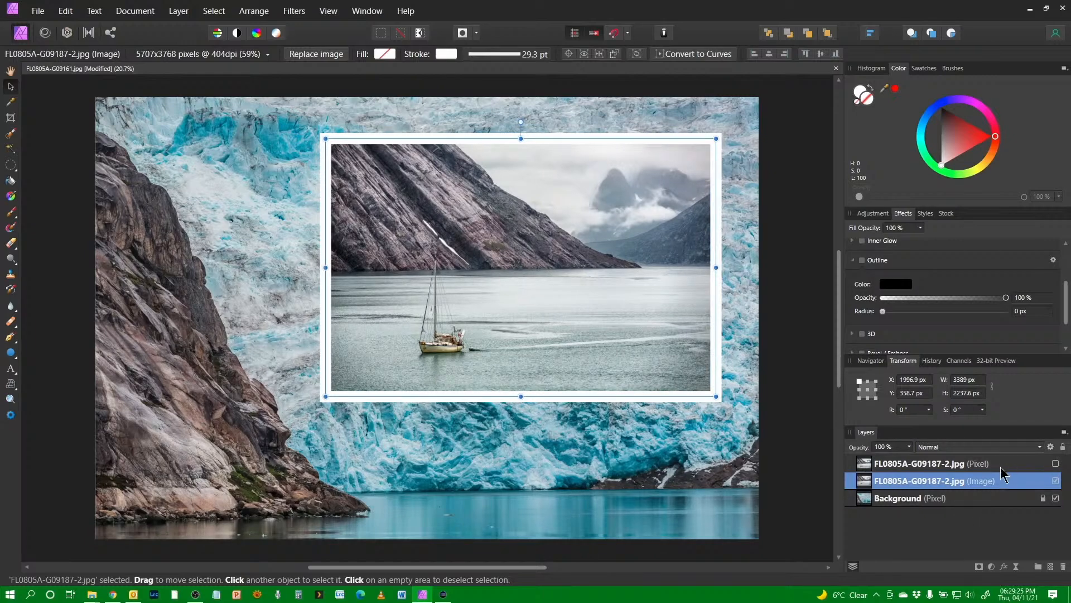
pyautogui.moveTo(991, 469); pyautogui.dragTo(1064, 568)
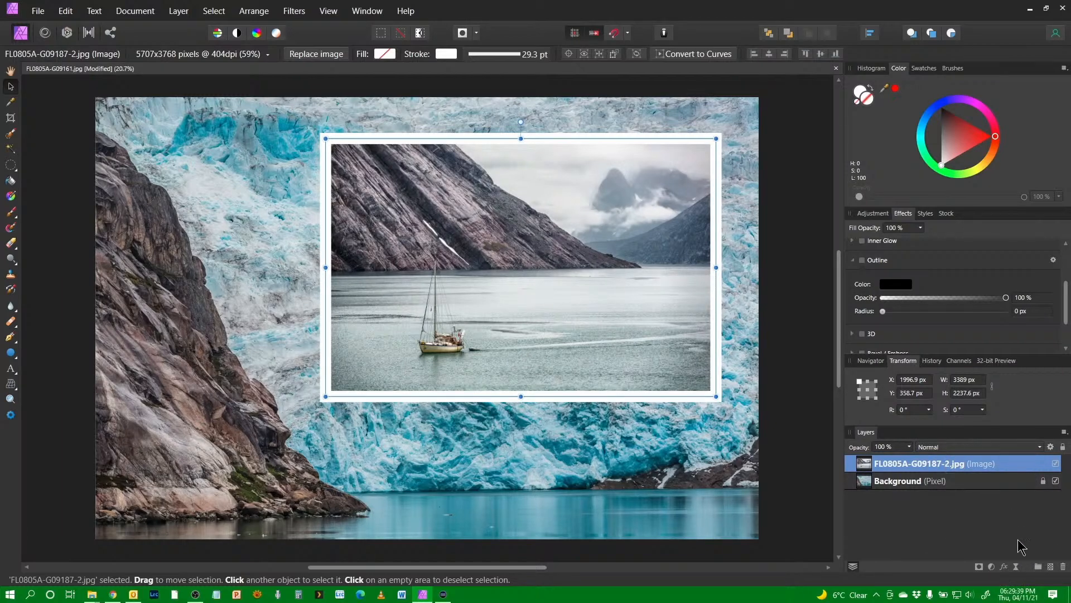
# Step: Add an Outer Shadow layer effect with radius 39 px, offset 44.8 px and intensity 21%
pyautogui.click(1004, 566)
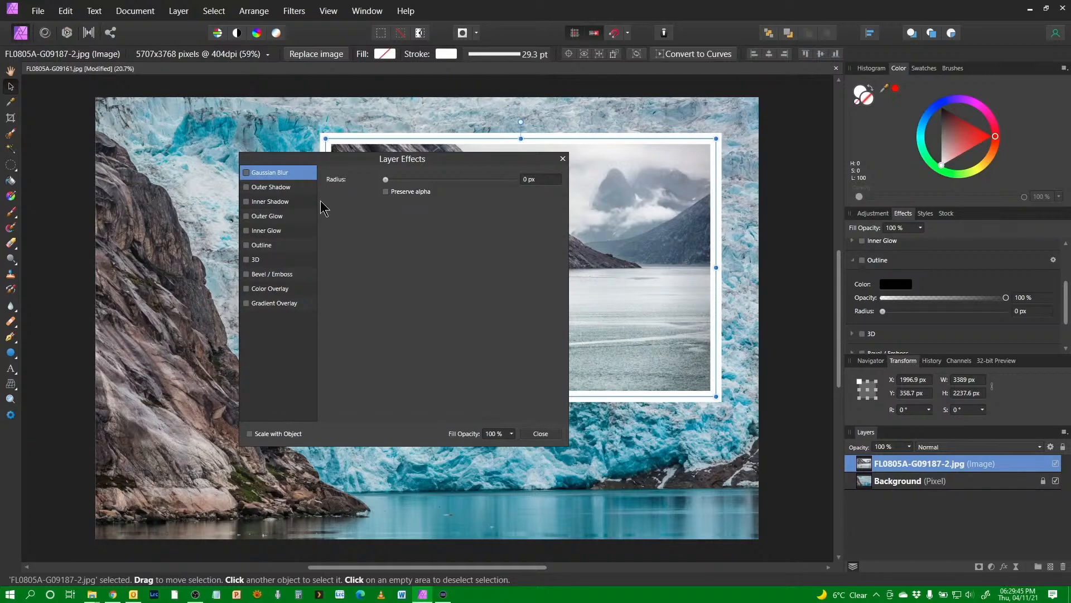
pyautogui.click(279, 190)
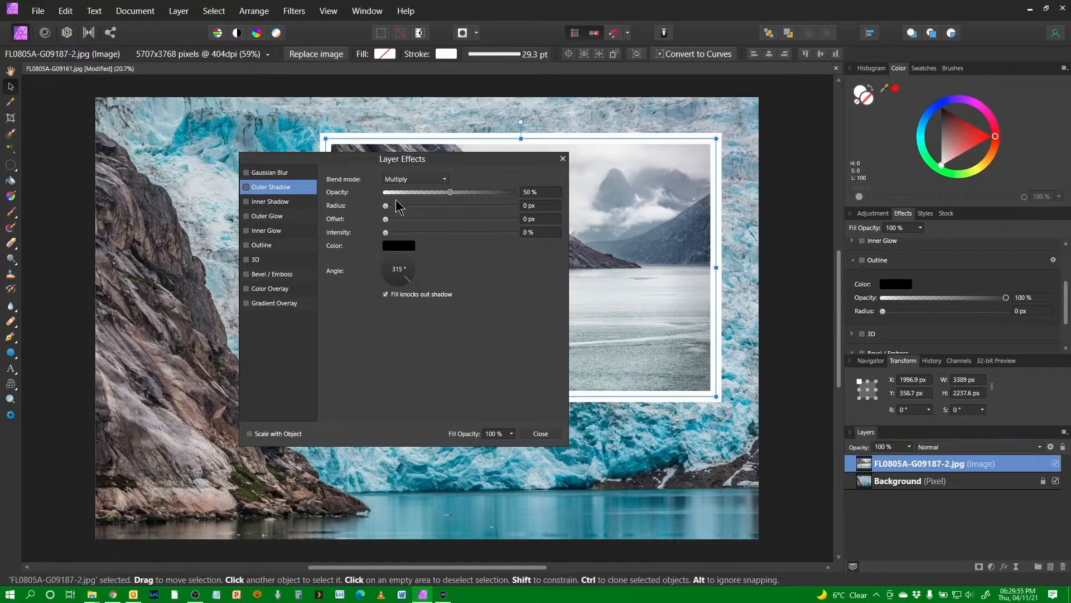
pyautogui.moveTo(386, 206); pyautogui.dragTo(458, 218)
pyautogui.moveTo(385, 219); pyautogui.dragTo(474, 224)
pyautogui.moveTo(386, 232); pyautogui.dragTo(413, 236)
pyautogui.moveTo(458, 206); pyautogui.dragTo(494, 223)
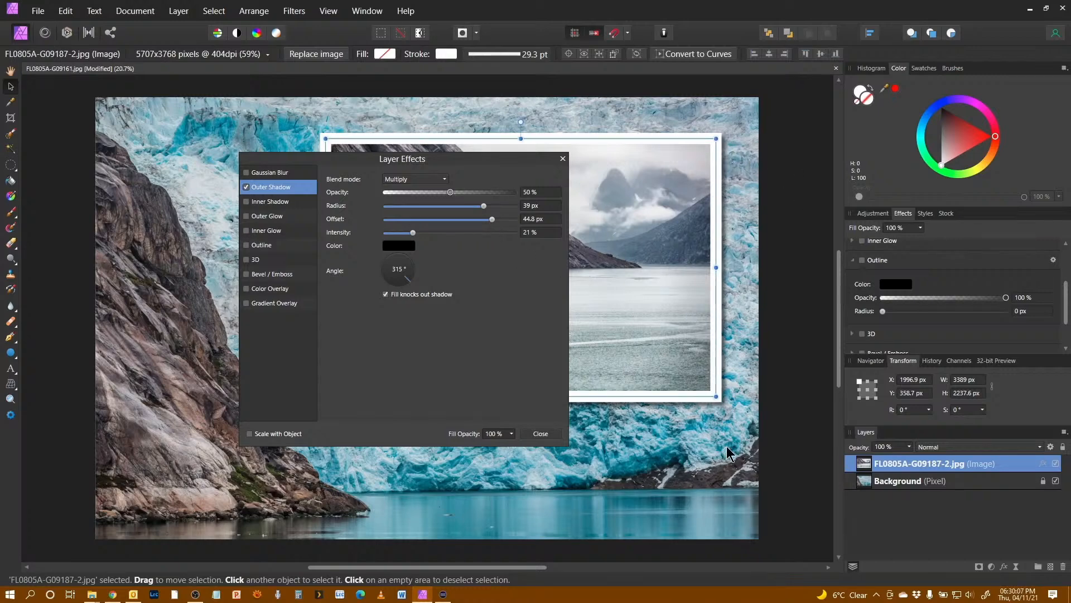
pyautogui.click(540, 434)
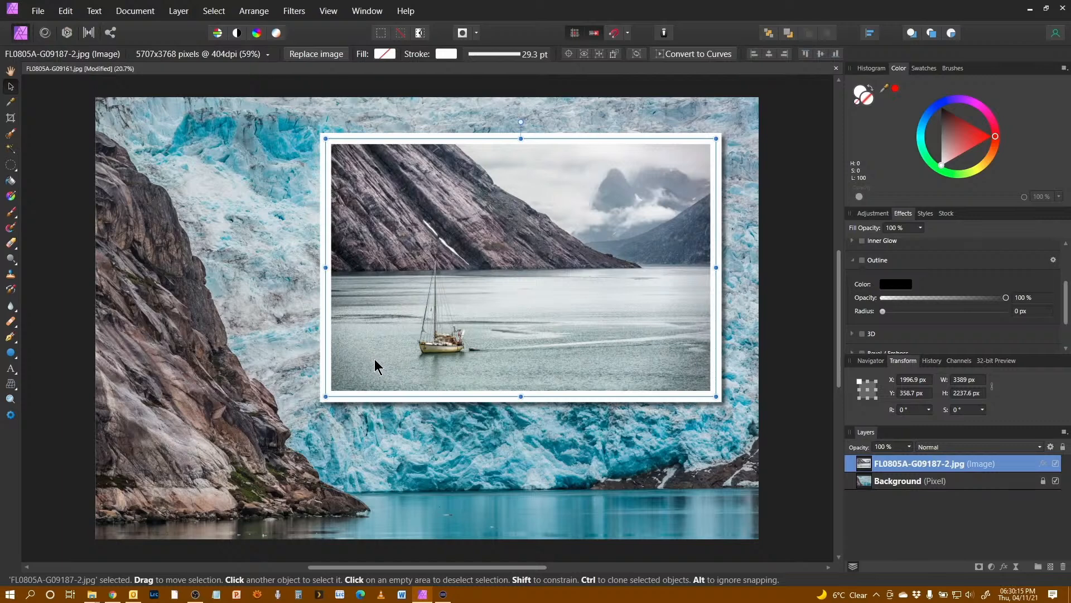
# Step: Replace the framed image with the photo FL0805A-G09196.jpg
pyautogui.click(11, 72)
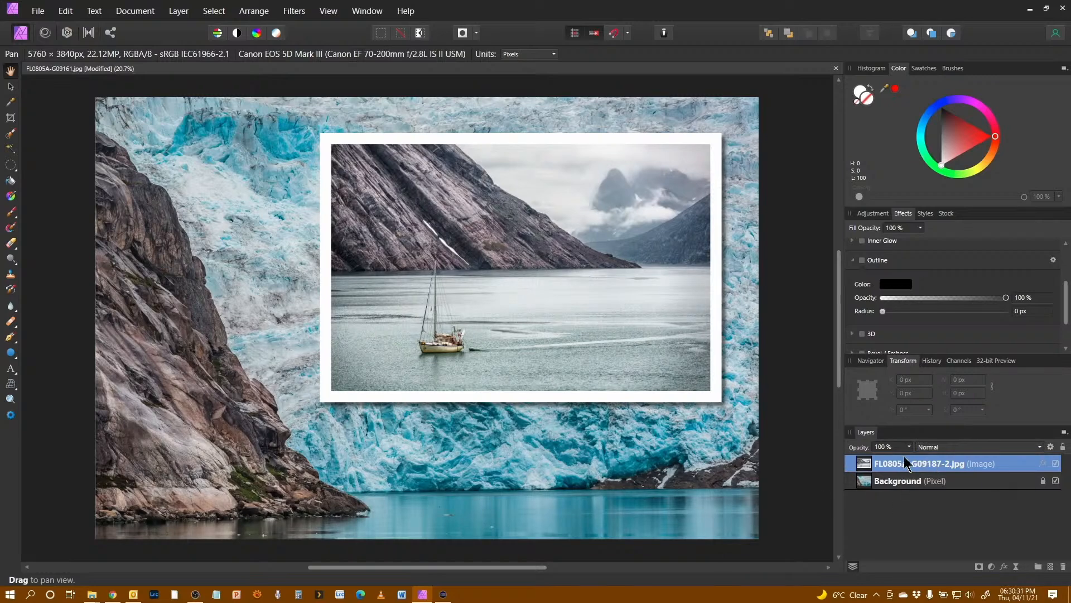
pyautogui.click(11, 86)
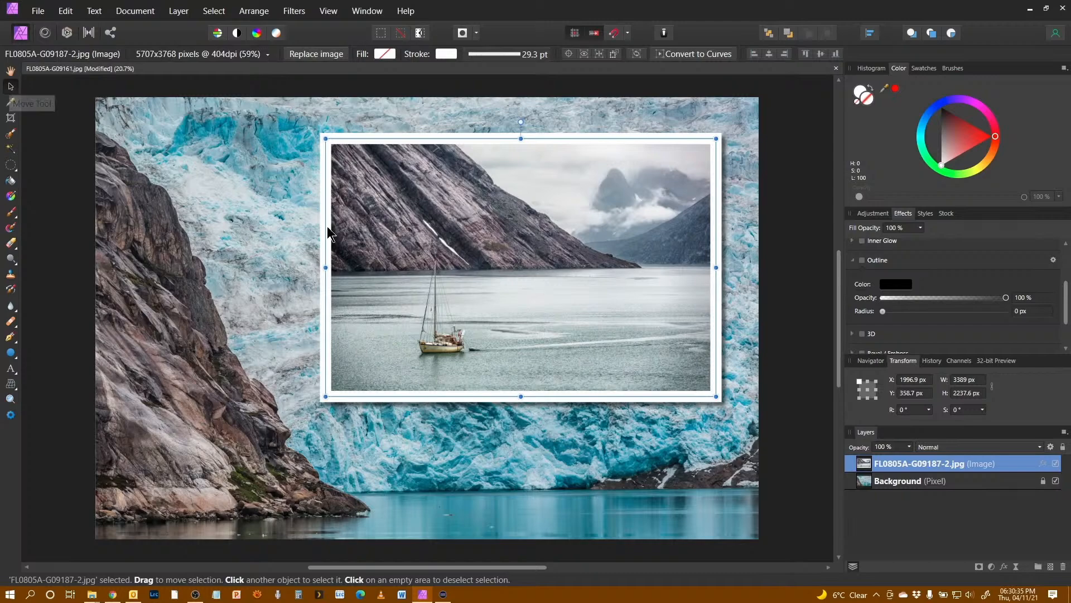
pyautogui.click(315, 54)
pyautogui.click(391, 283)
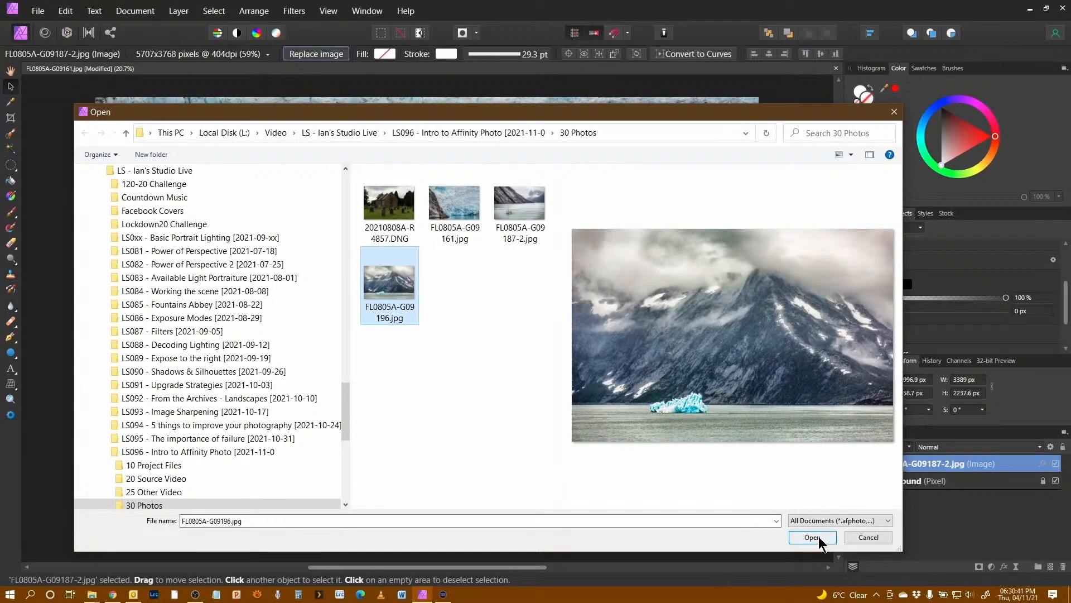
pyautogui.click(812, 537)
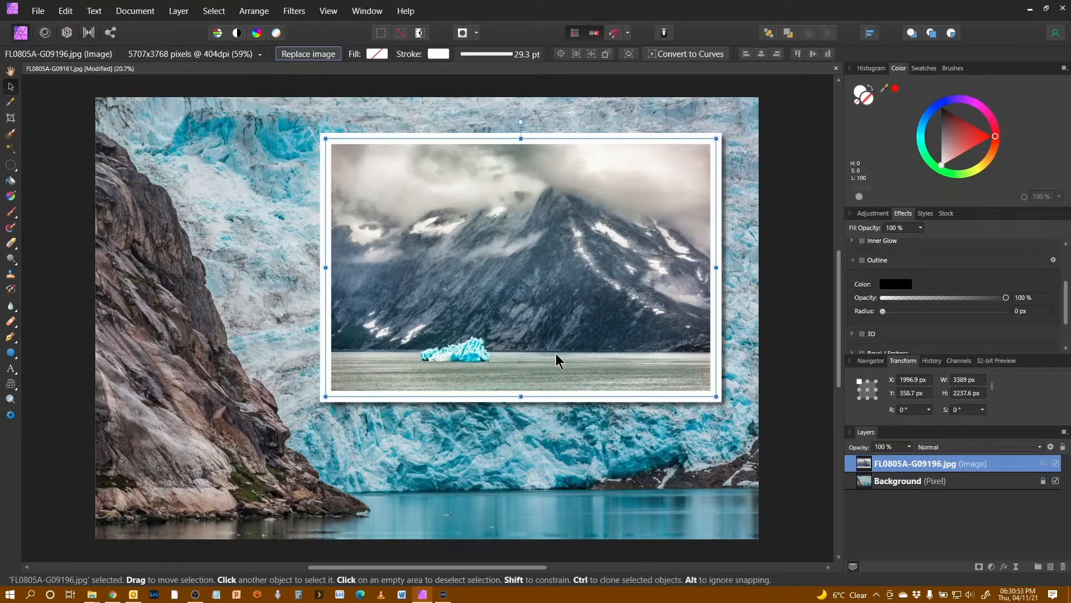
# Step: Add a Recolor adjustment above the background with hue 29.5°, saturation 17% and lightness 8%
pyautogui.click(969, 491)
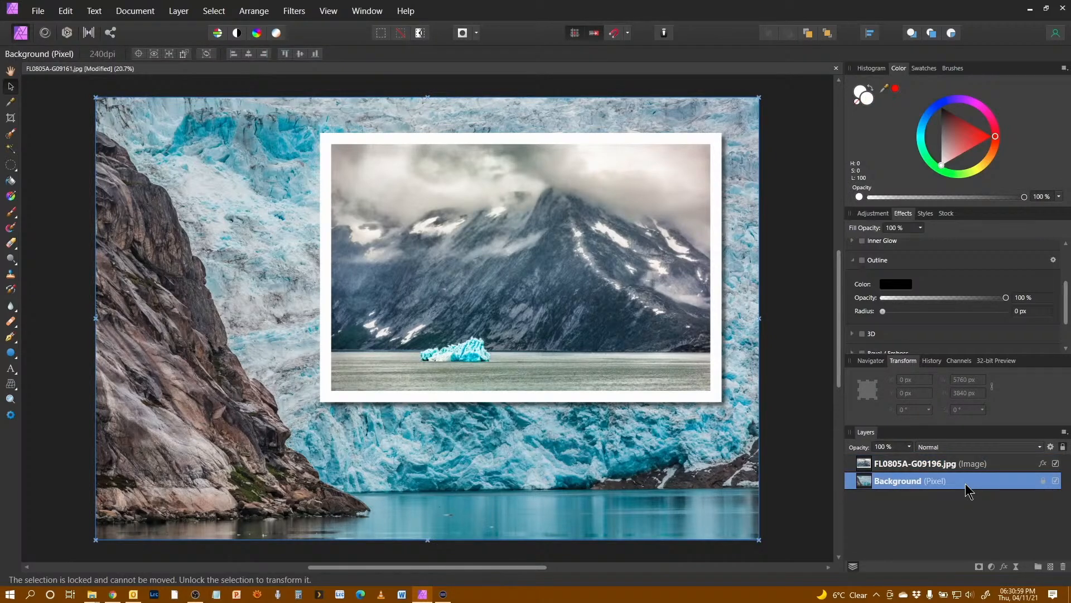
pyautogui.click(991, 567)
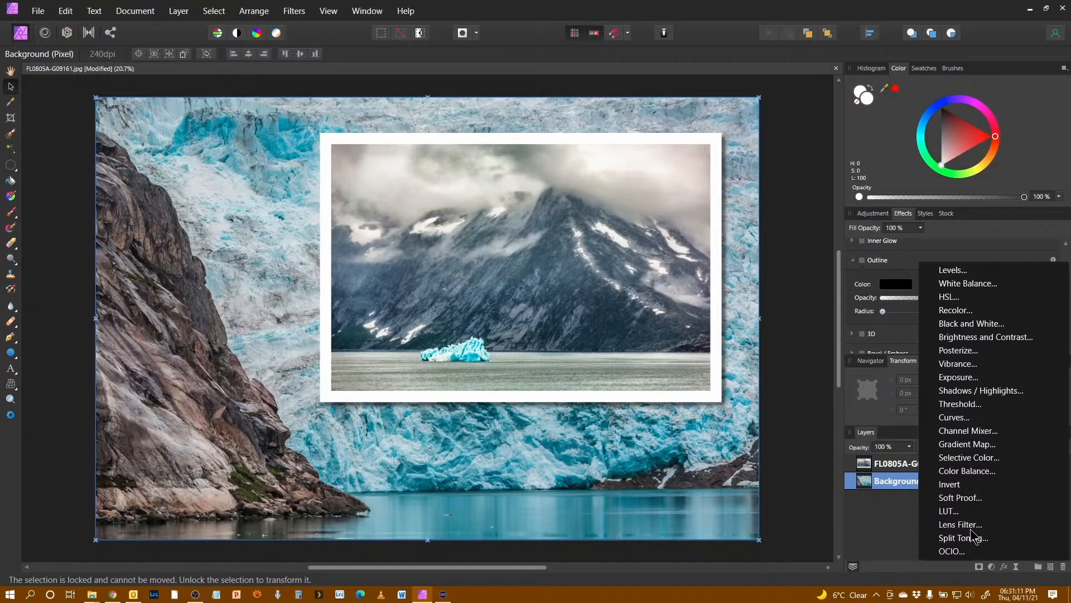
pyautogui.click(978, 310)
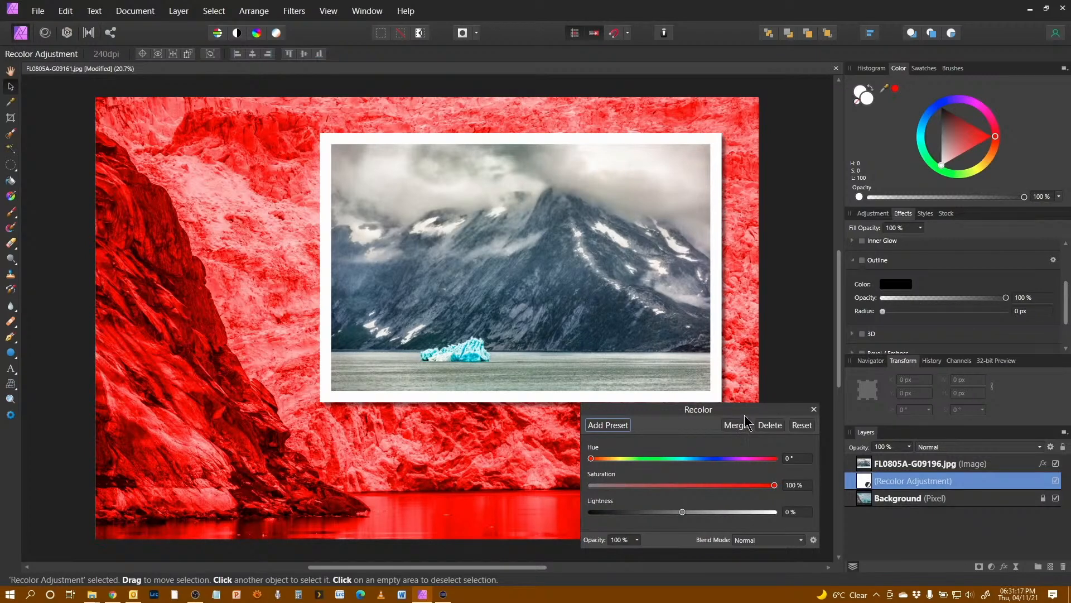
pyautogui.moveTo(742, 411); pyautogui.dragTo(743, 335)
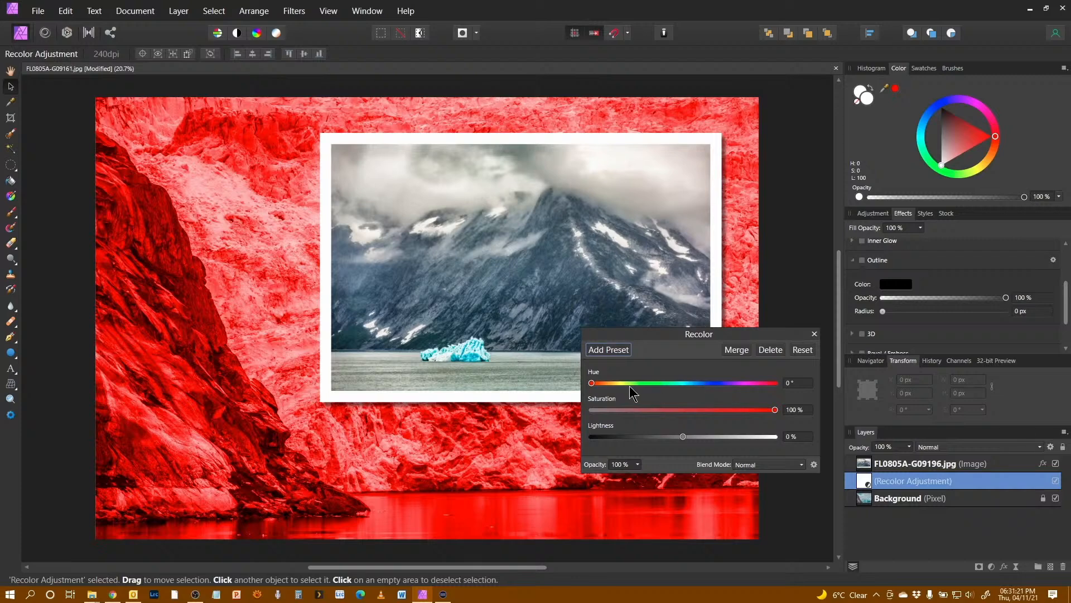
pyautogui.click(611, 383)
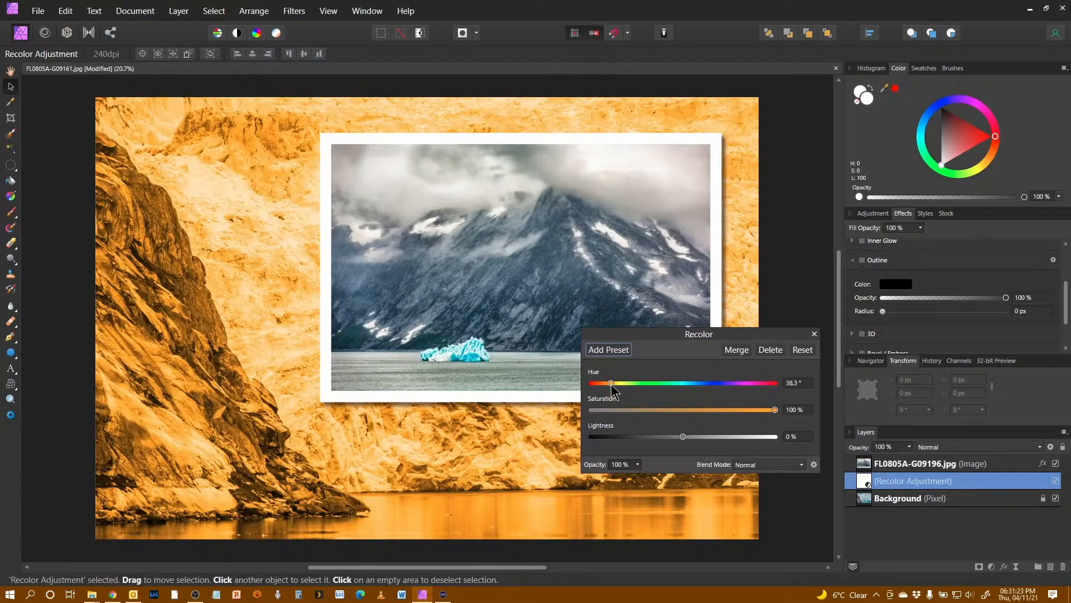
pyautogui.moveTo(775, 409); pyautogui.dragTo(622, 420)
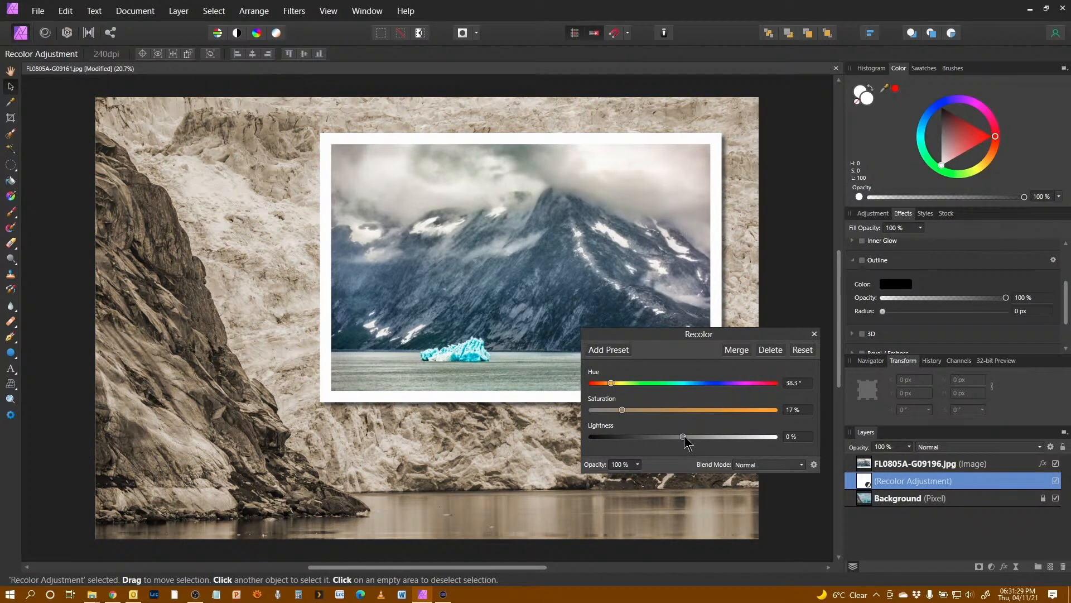
pyautogui.moveTo(683, 437); pyautogui.dragTo(692, 438)
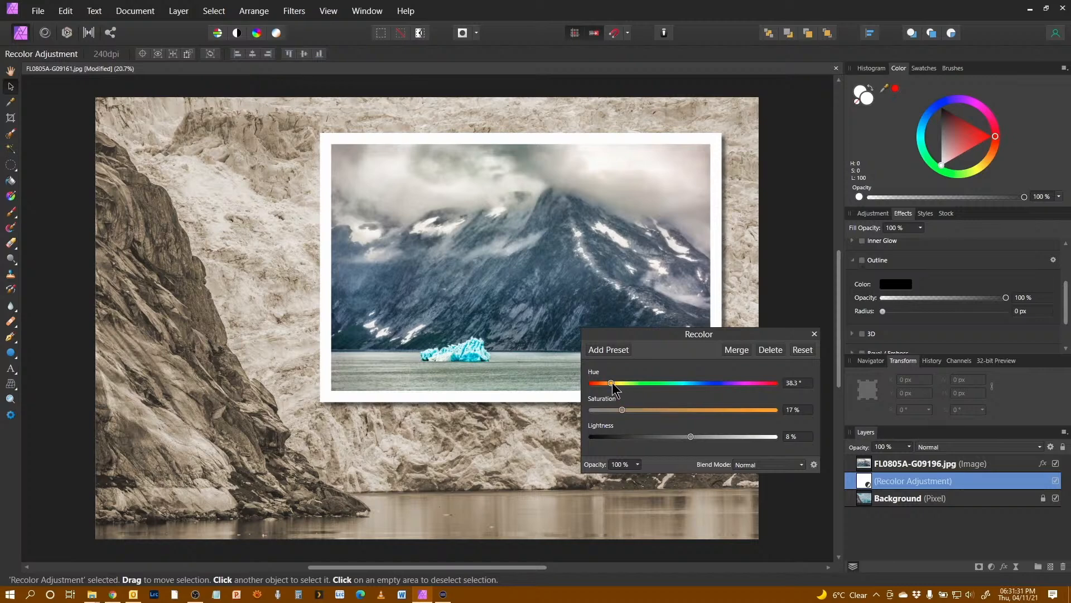
pyautogui.moveTo(611, 382); pyautogui.dragTo(607, 383)
pyautogui.click(814, 335)
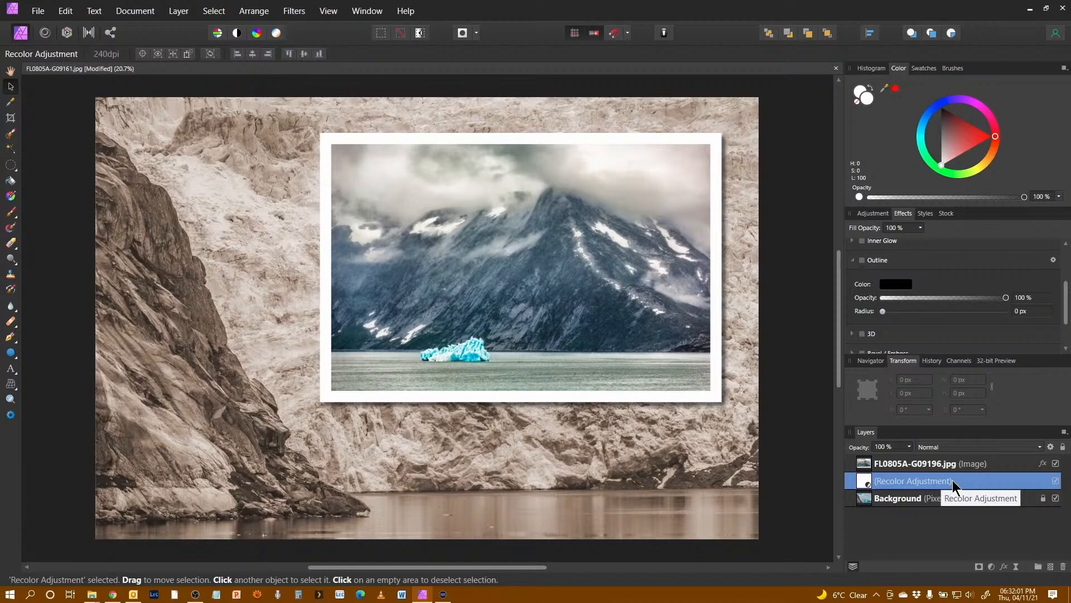
# Step: Reopen the Recolor adjustment and set its hue to 33.9°
pyautogui.doubleClick(864, 480)
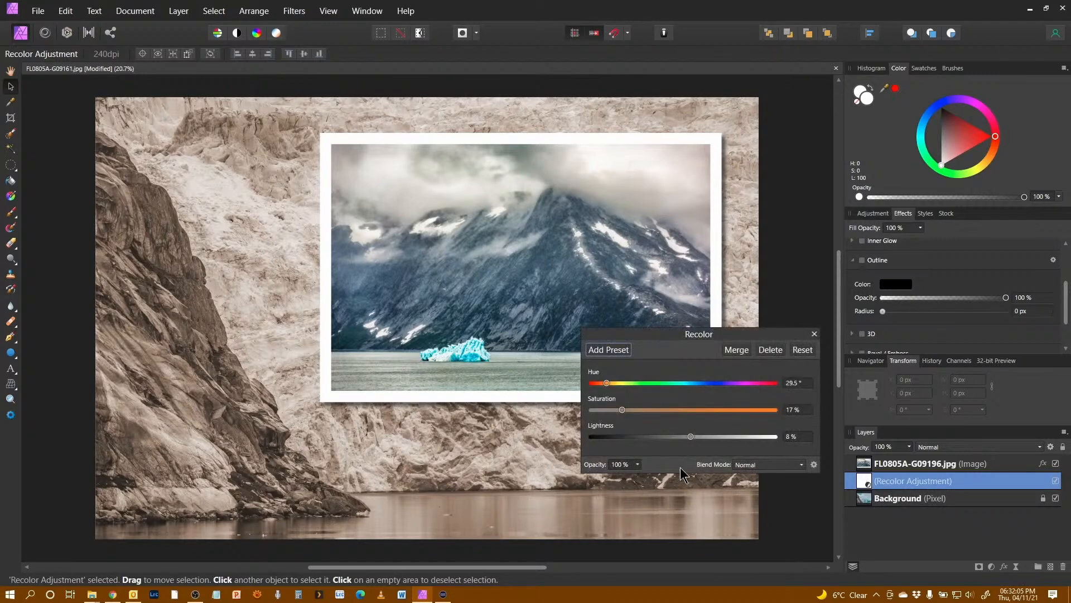
pyautogui.click(712, 383)
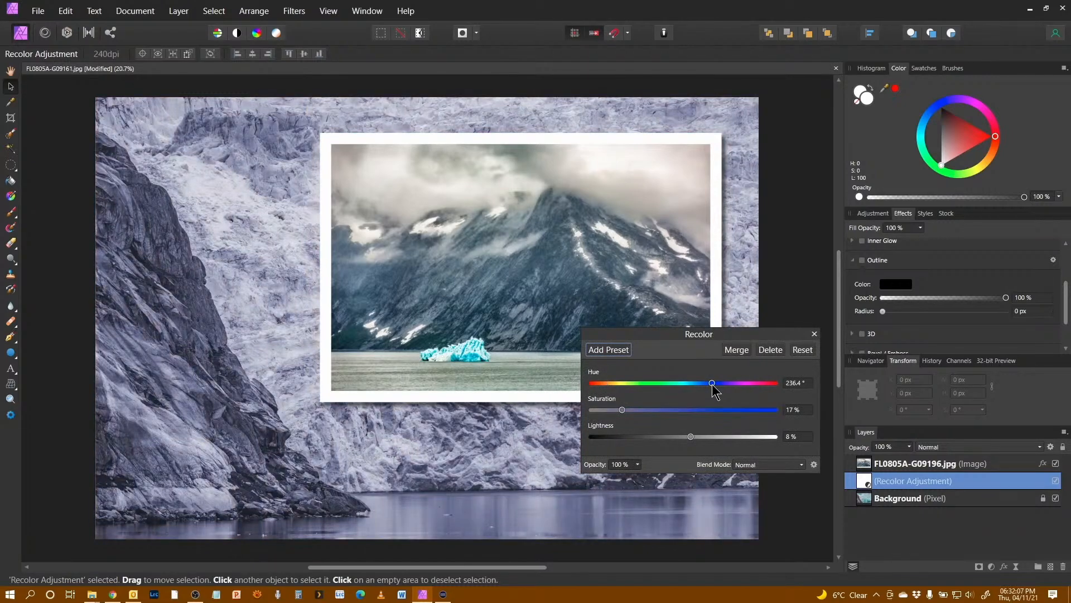
pyautogui.click(653, 383)
pyautogui.click(769, 382)
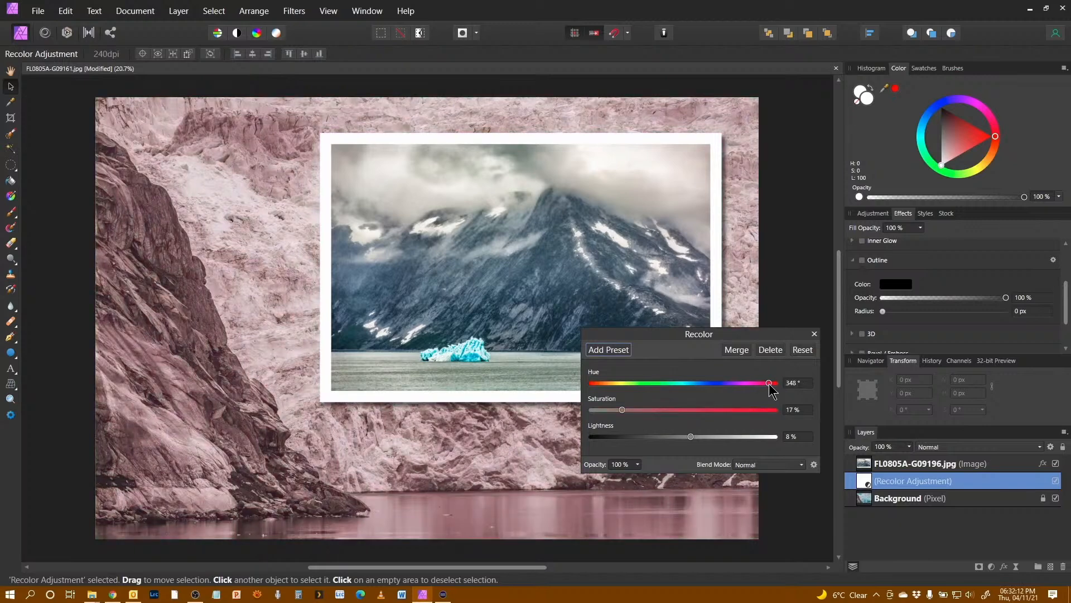
pyautogui.click(608, 383)
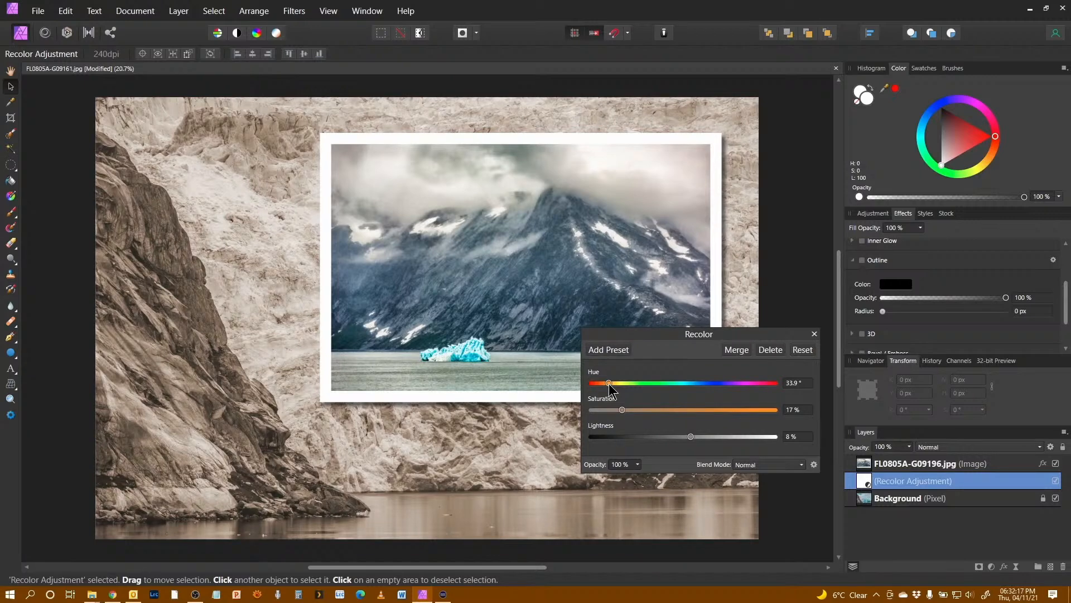
pyautogui.click(814, 334)
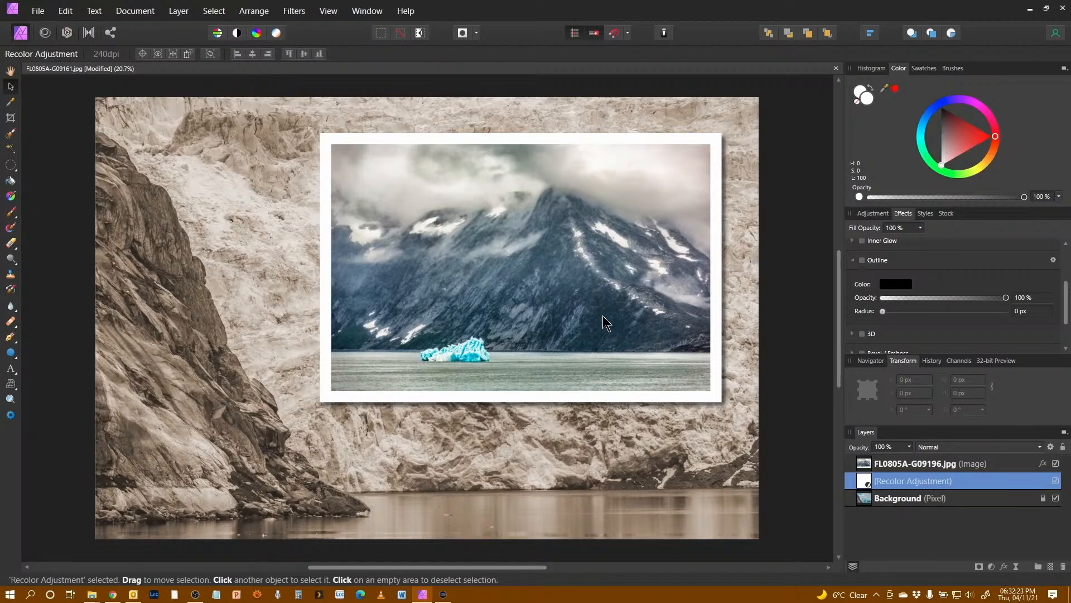
# Step: Add a Black & White adjustment above the framed photo with cyan at 42% and blue at 29%
pyautogui.click(947, 465)
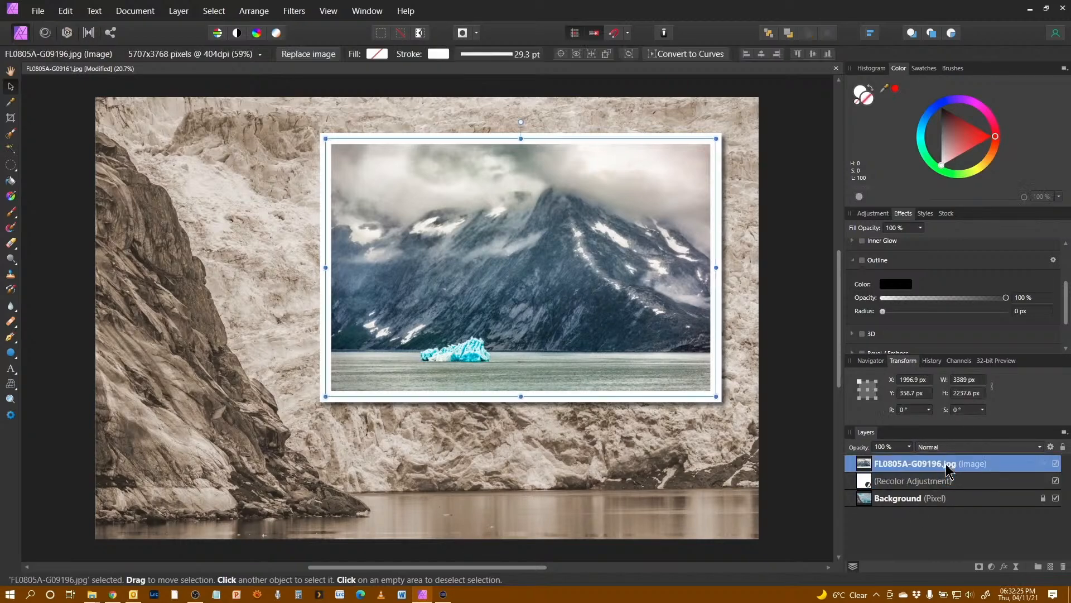
pyautogui.click(992, 566)
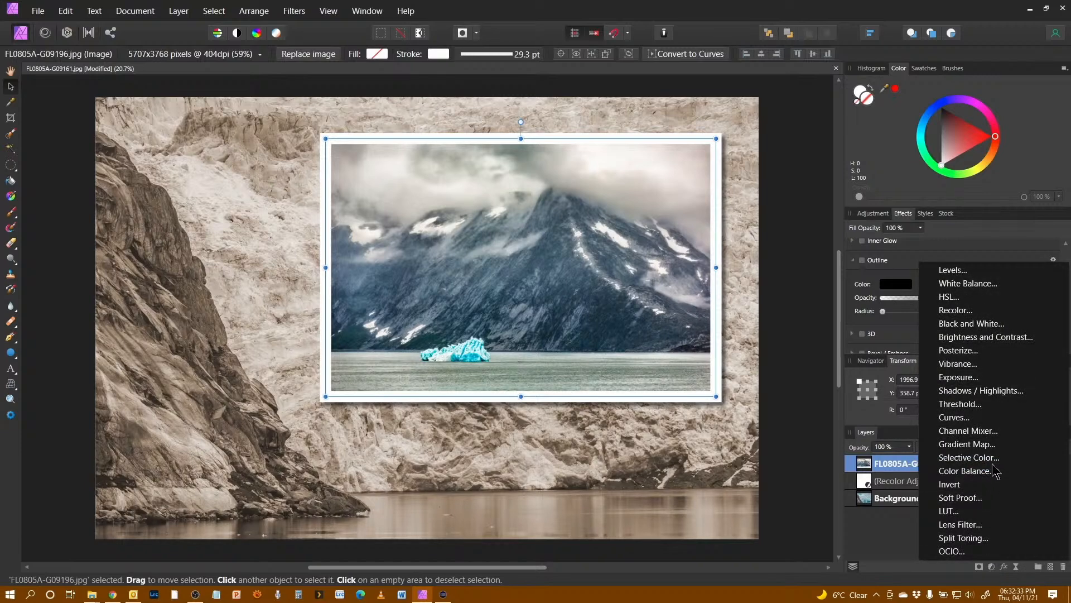
pyautogui.click(985, 329)
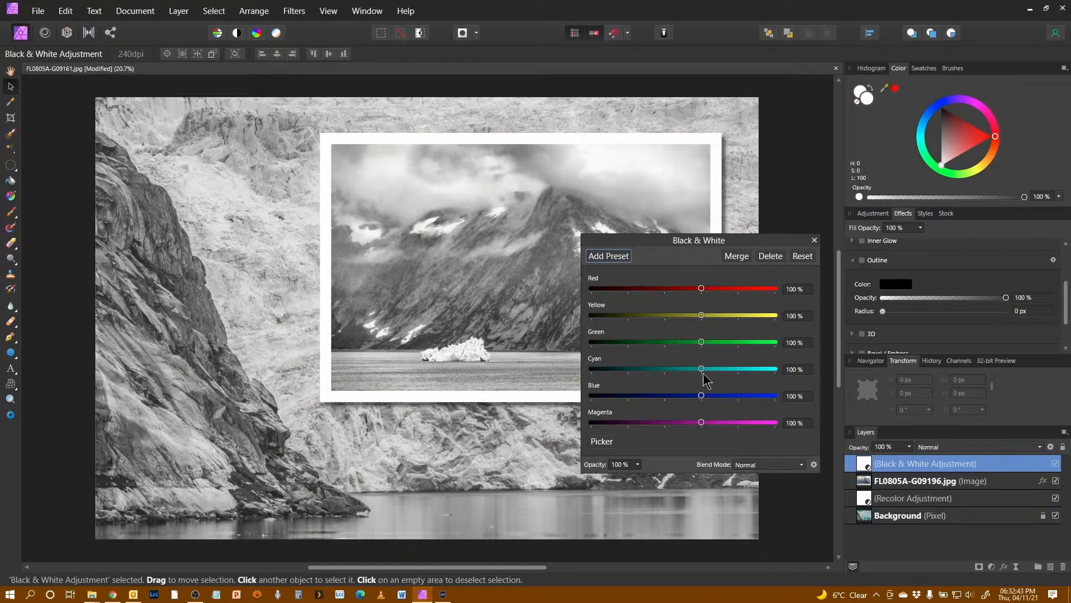
pyautogui.moveTo(700, 370); pyautogui.dragTo(675, 397)
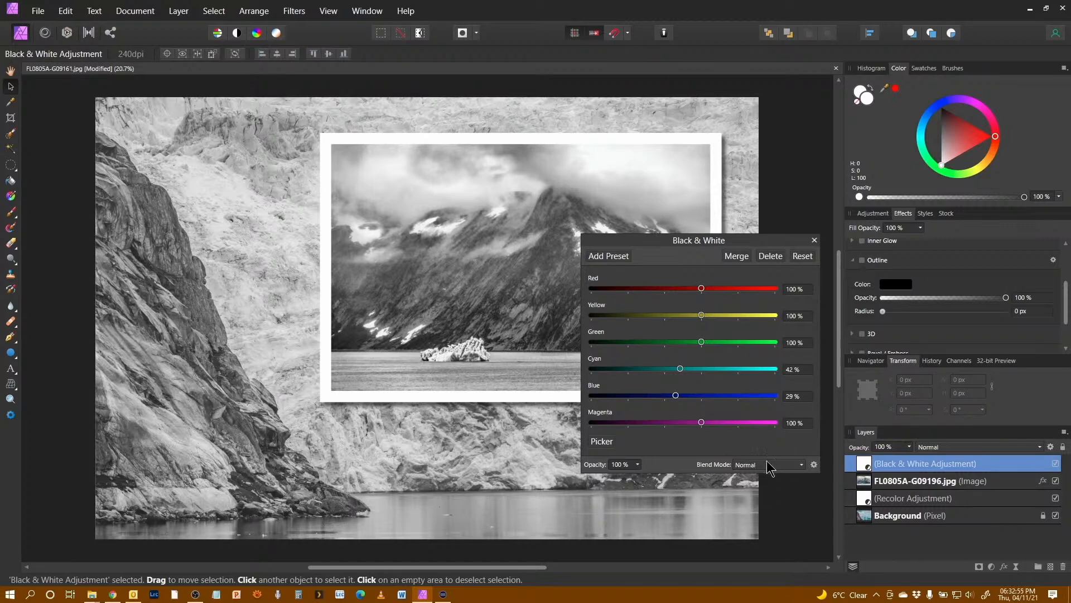
pyautogui.click(813, 241)
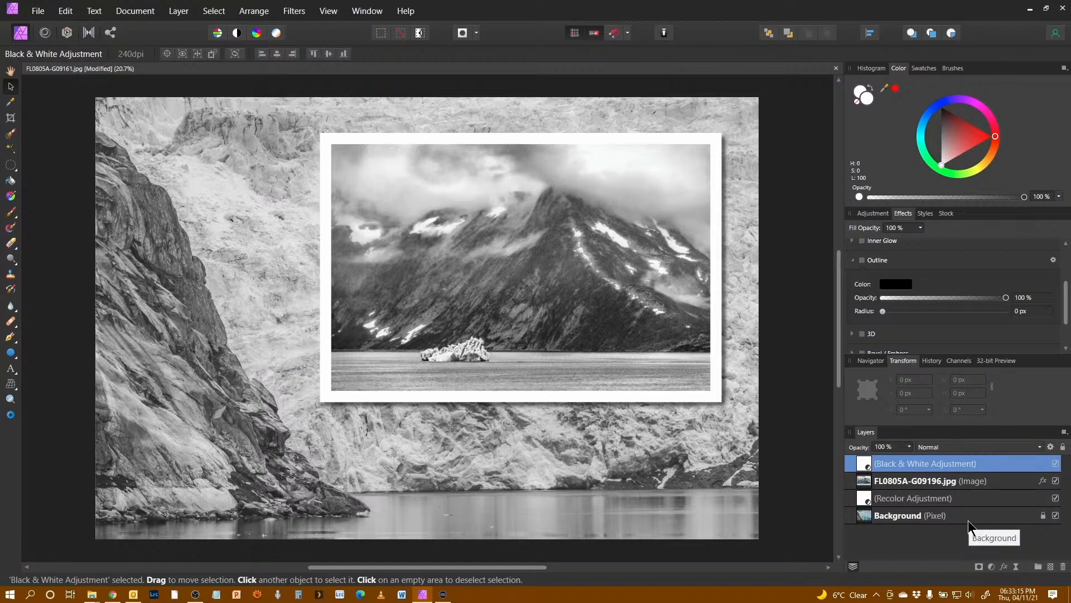
# Step: Mask the Black & White adjustment to the photo layer below so only the framed photo turns monochrome
pyautogui.rightClick(867, 468)
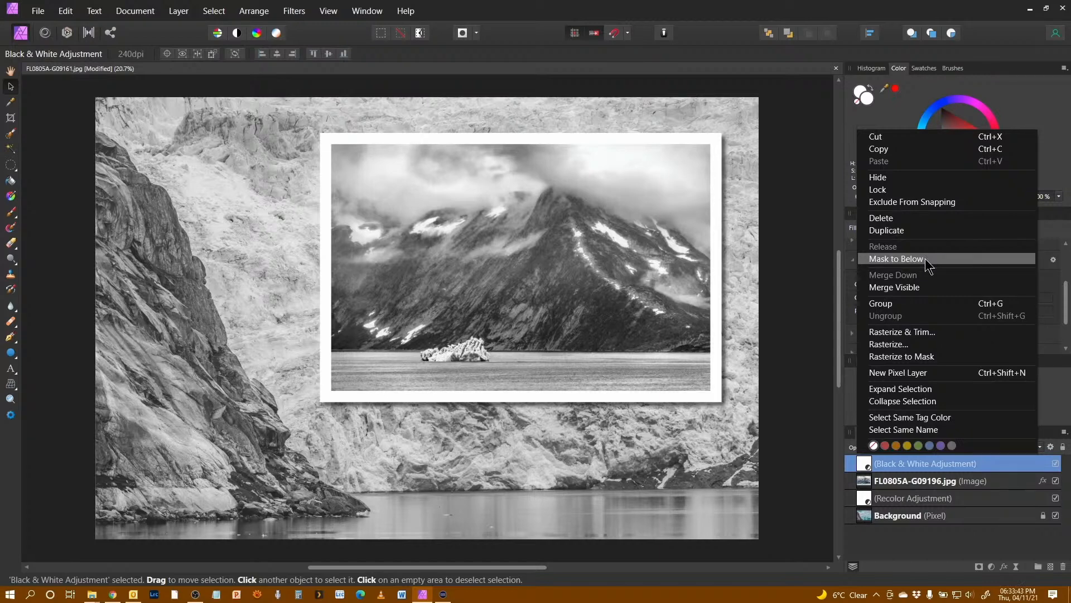
pyautogui.click(891, 261)
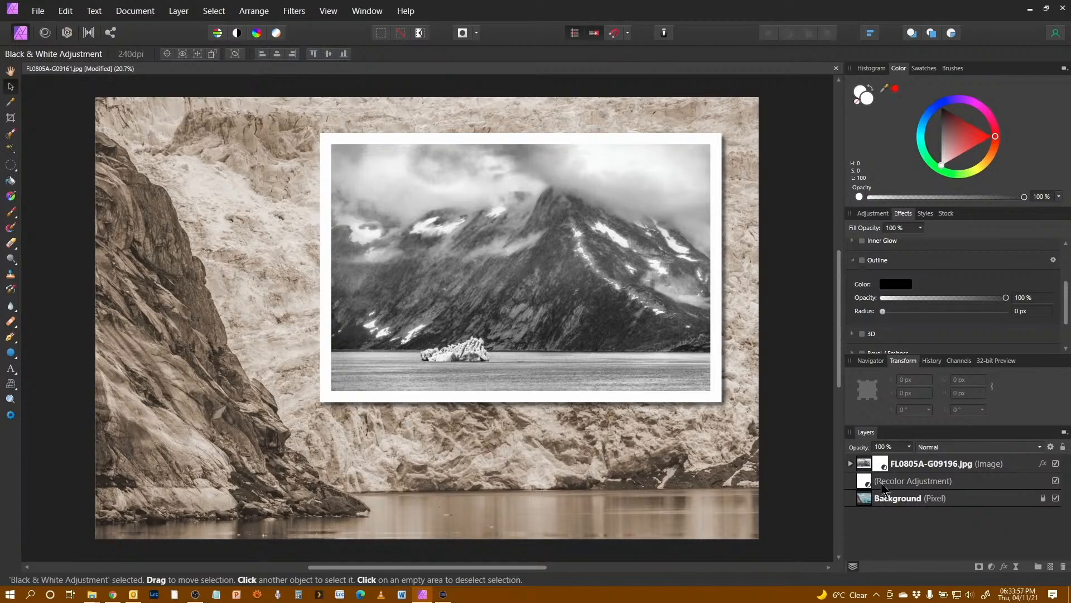
pyautogui.click(850, 463)
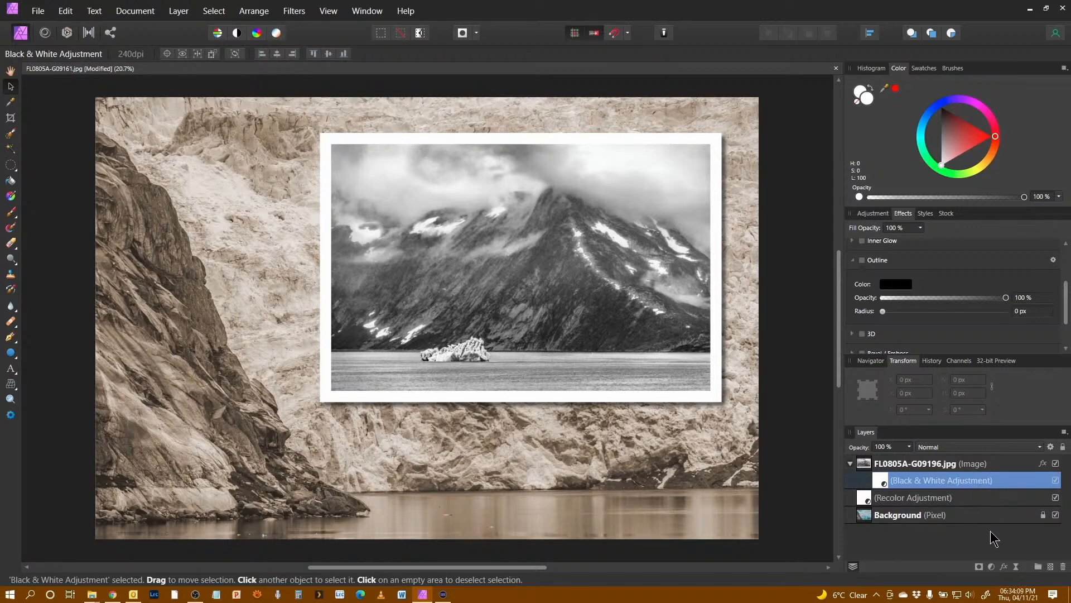
# Step: Replace the framed photo's image with FL0805A-G09187-2.jpg
pyautogui.click(937, 467)
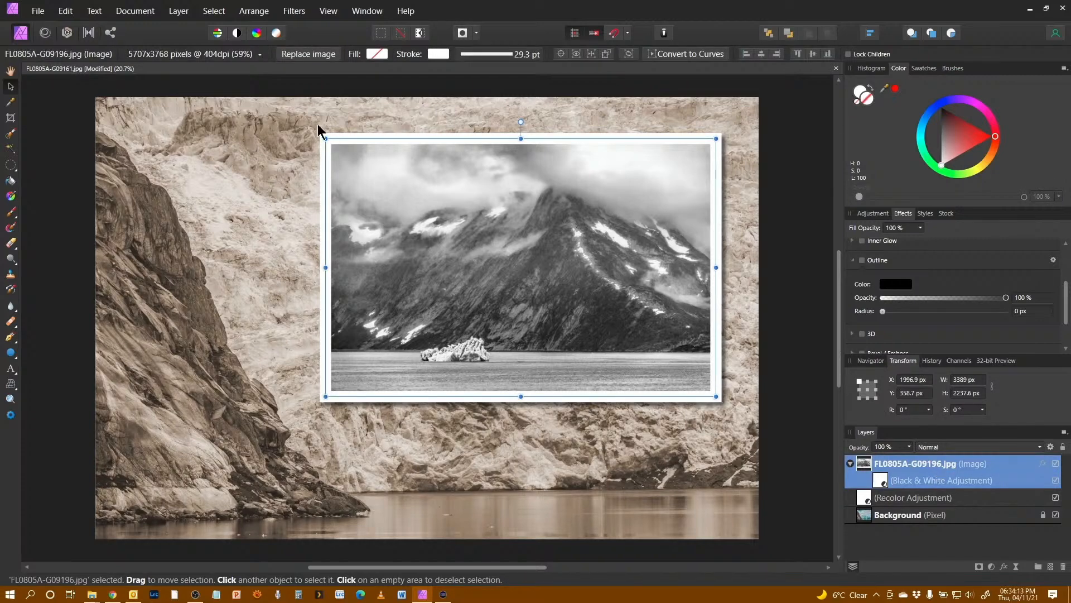
pyautogui.click(306, 56)
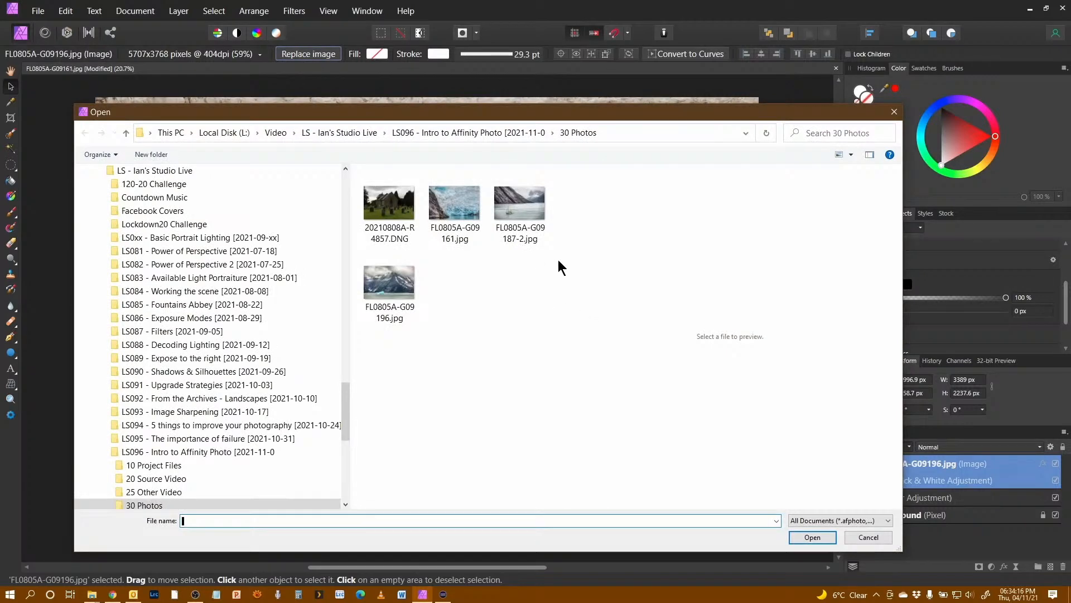
pyautogui.click(522, 209)
pyautogui.click(814, 541)
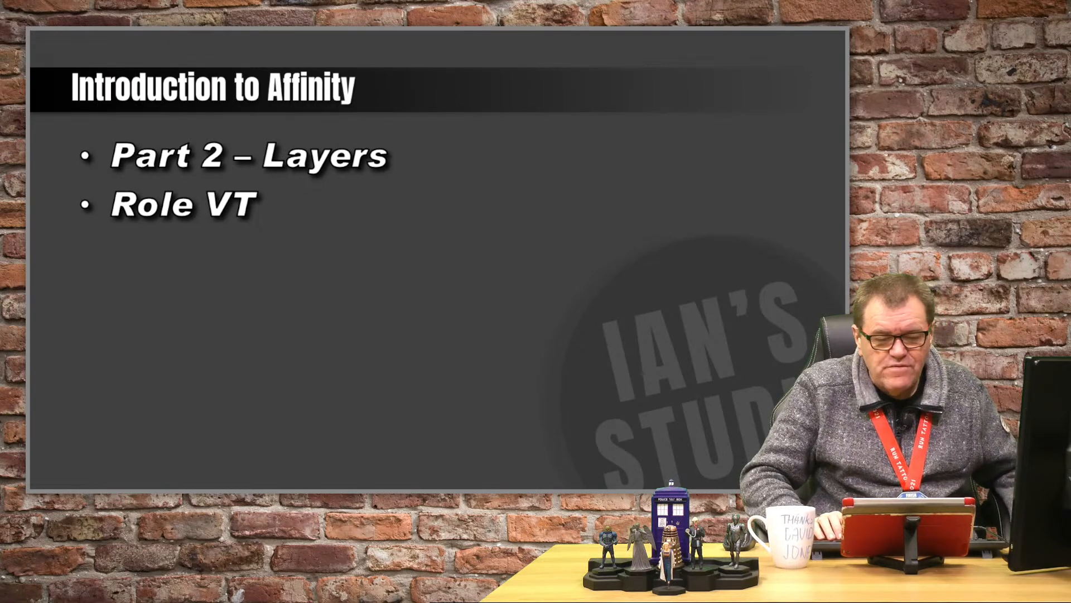
pyautogui.press('Right')
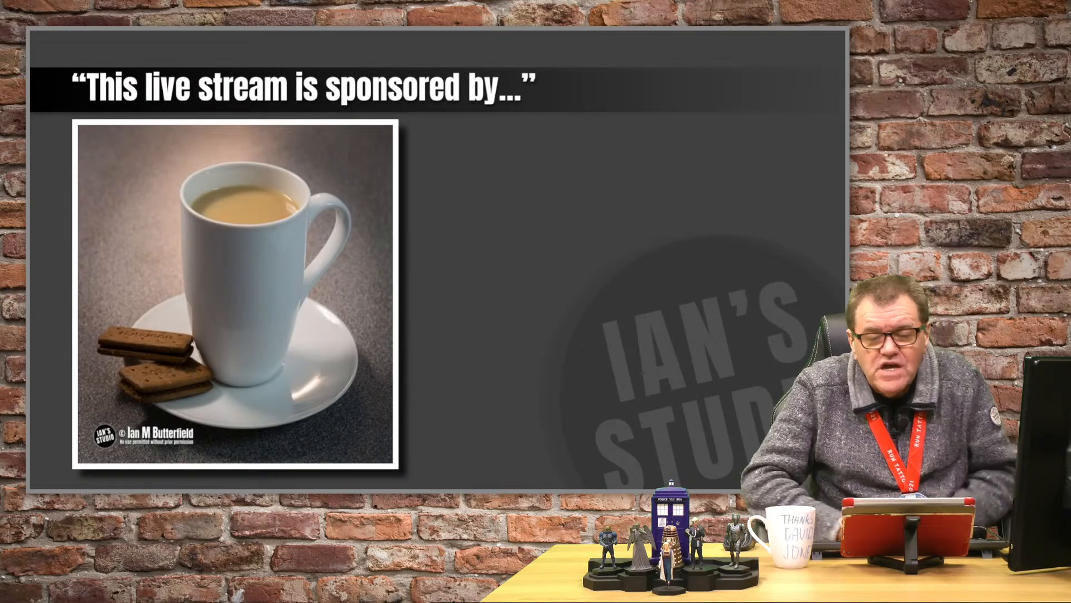
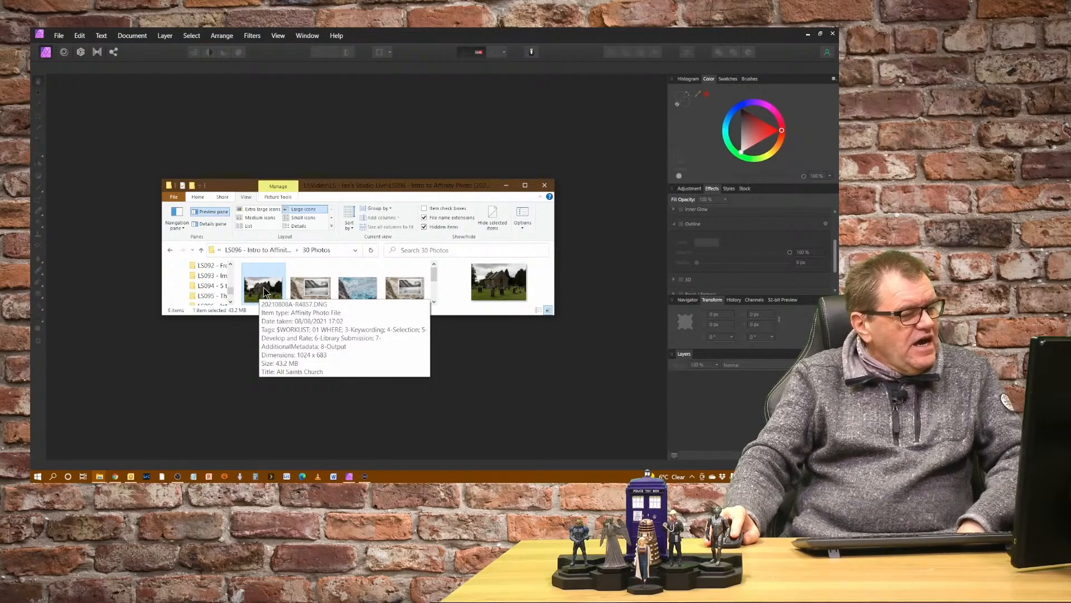
# Step: Open the raw file 20210808A-R4857.DNG in Affinity Photo's Develop persona from the file browser
pyautogui.doubleClick(263, 289)
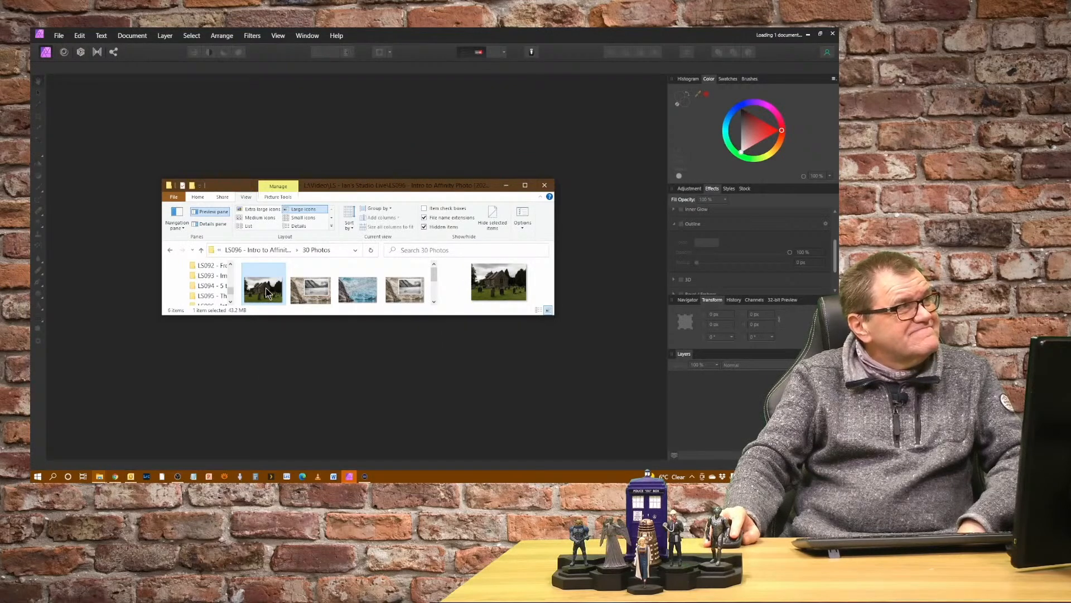
pyautogui.click(506, 185)
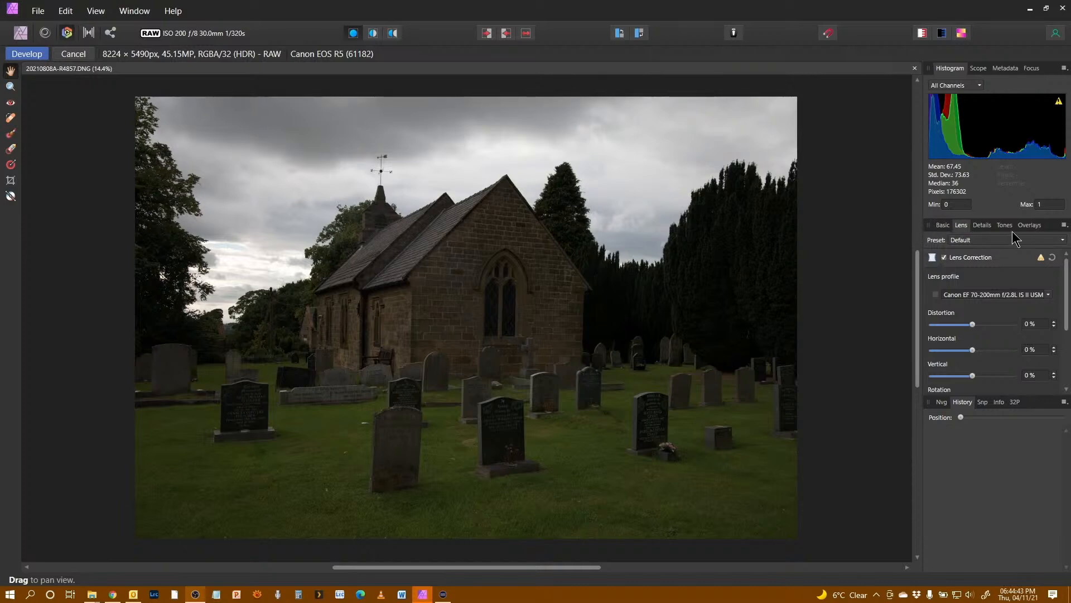
# Step: Raise the exposure to about 2.2 in the Basic develop settings
pyautogui.click(944, 227)
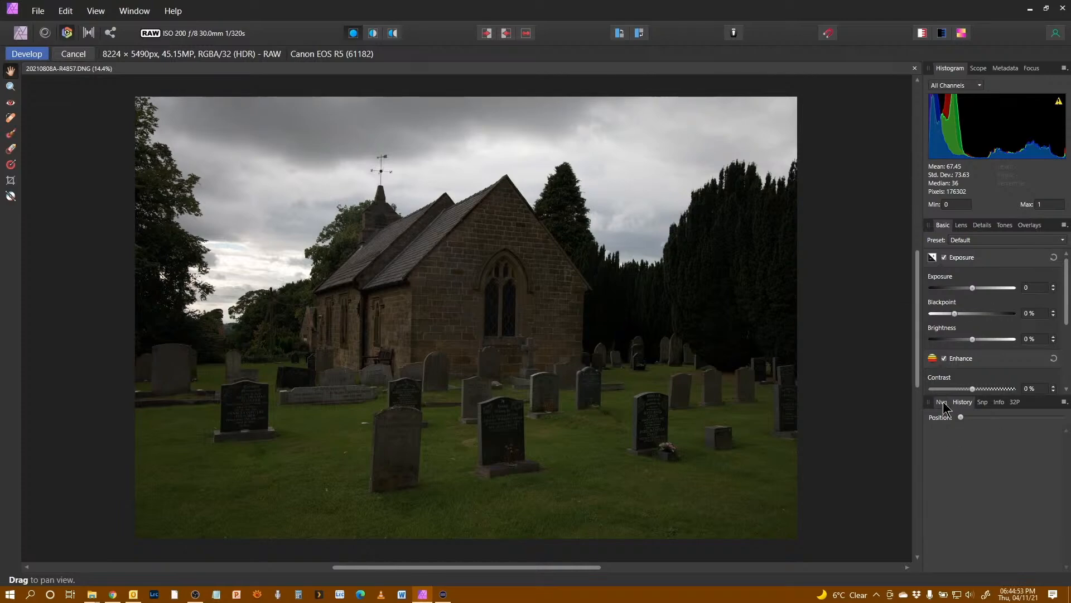
pyautogui.moveTo(972, 286); pyautogui.dragTo(989, 287)
pyautogui.moveTo(1065, 278); pyautogui.dragTo(1065, 338)
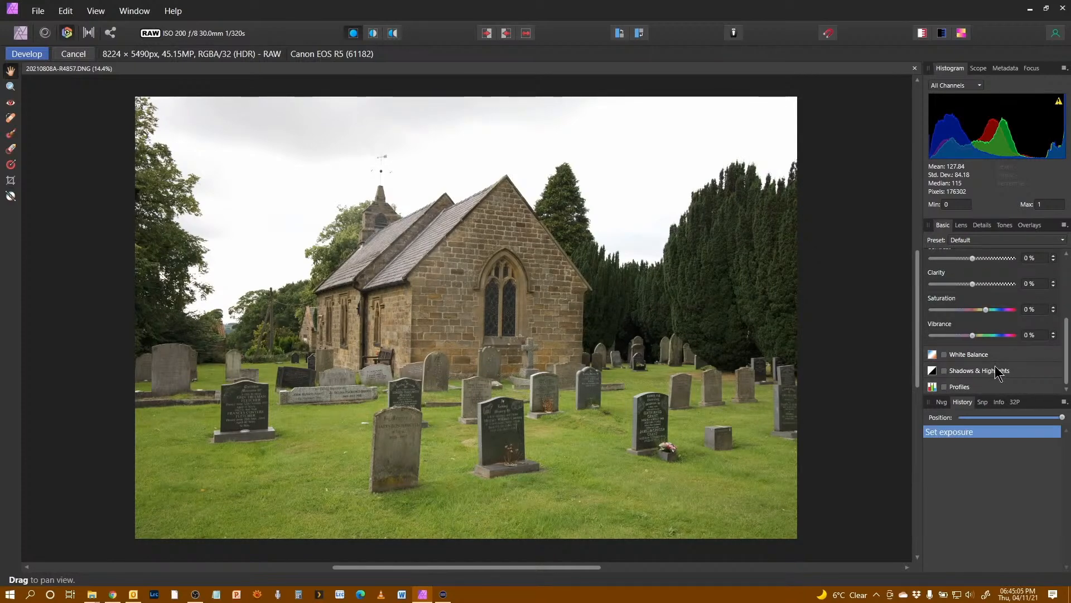
# Step: Enable Shadows & Highlights, pull the highlights down strongly and lift the shadows slightly
pyautogui.click(944, 370)
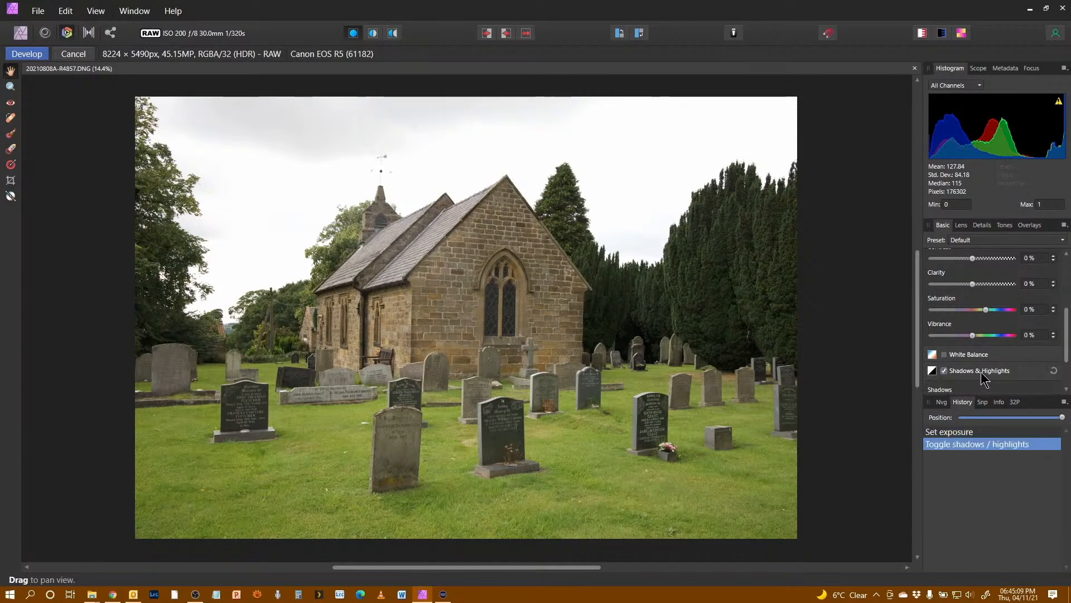
pyautogui.click(983, 371)
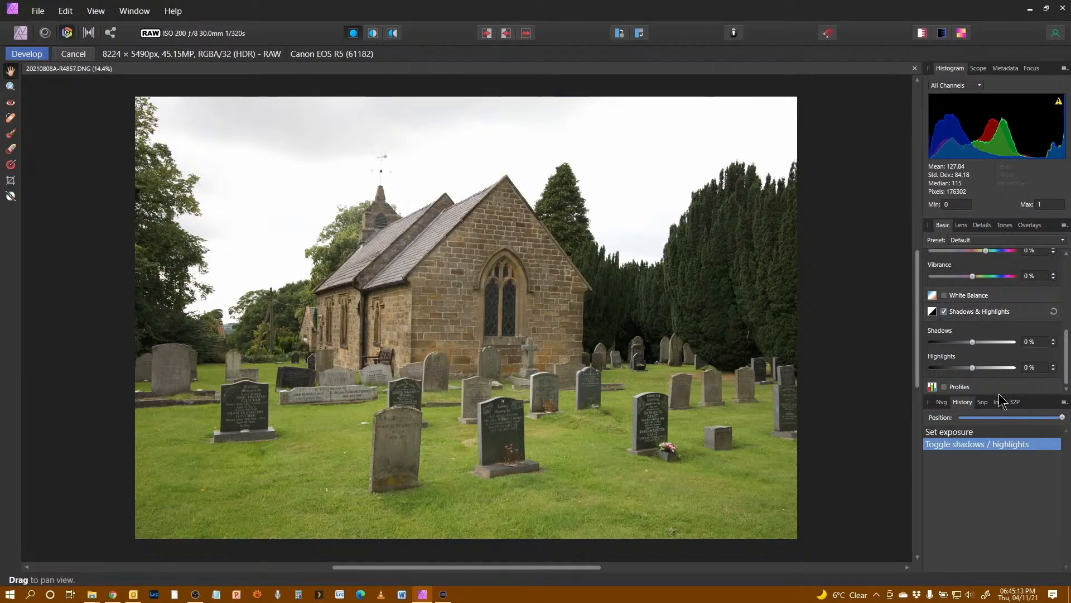
pyautogui.moveTo(998, 393); pyautogui.dragTo(1010, 450)
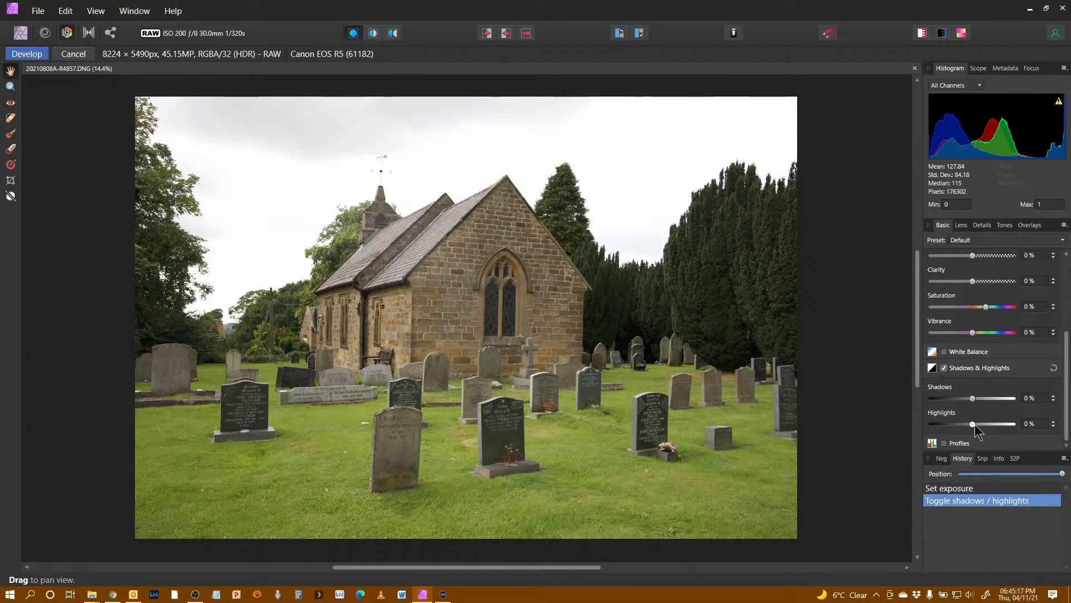
pyautogui.moveTo(972, 423); pyautogui.dragTo(1005, 429)
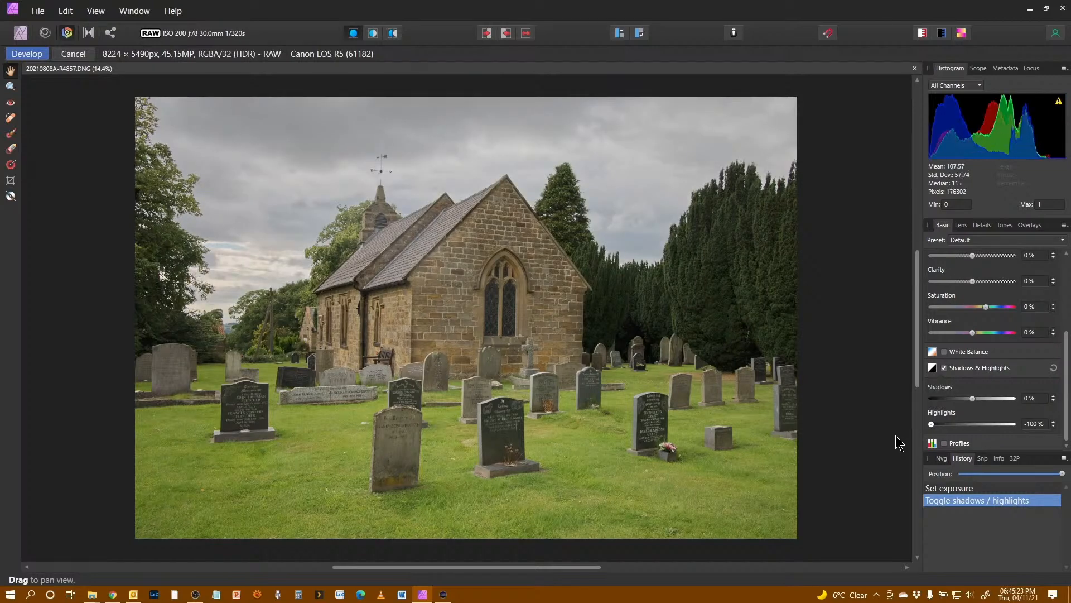
pyautogui.moveTo(930, 425); pyautogui.dragTo(939, 434)
pyautogui.moveTo(972, 398); pyautogui.dragTo(978, 396)
pyautogui.moveTo(1066, 390); pyautogui.dragTo(1047, 244)
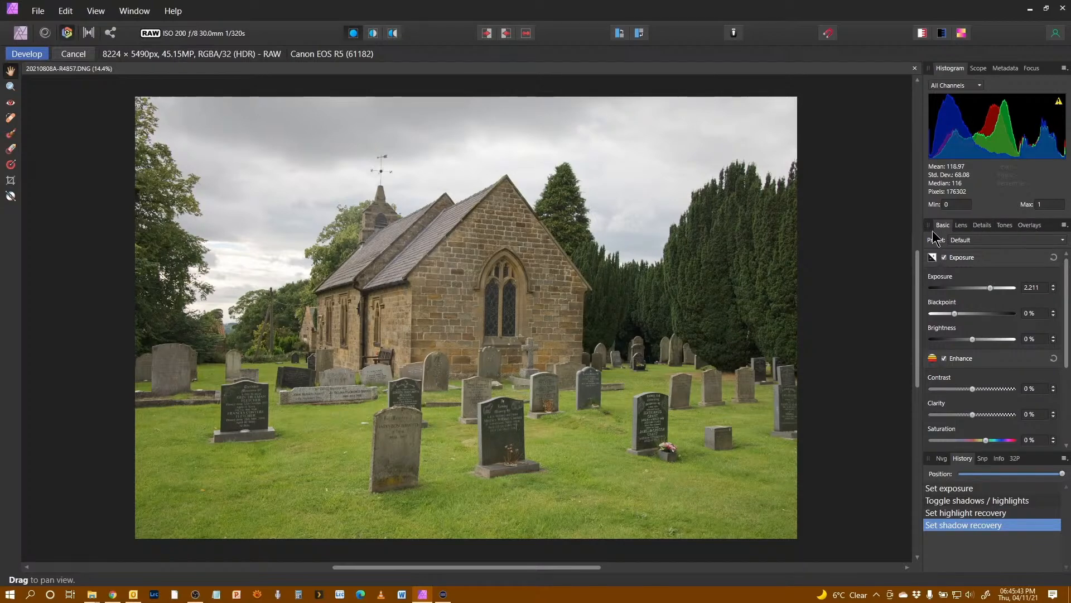
# Step: Set the lens correction profile to Canon EF 28-105mm f/3.5-4.5 II USM
pyautogui.click(961, 225)
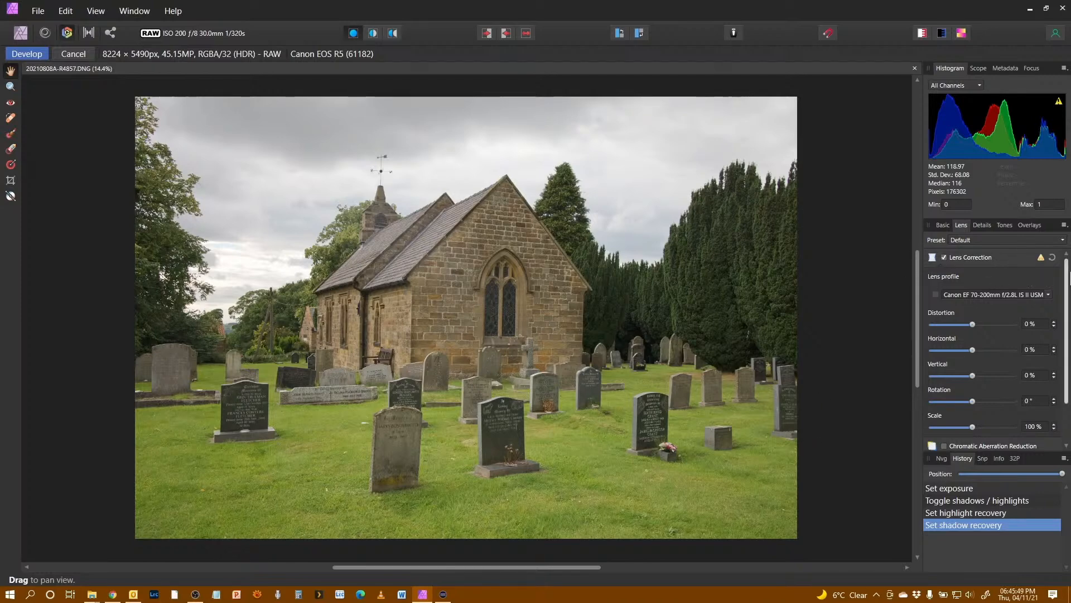
pyautogui.click(1043, 261)
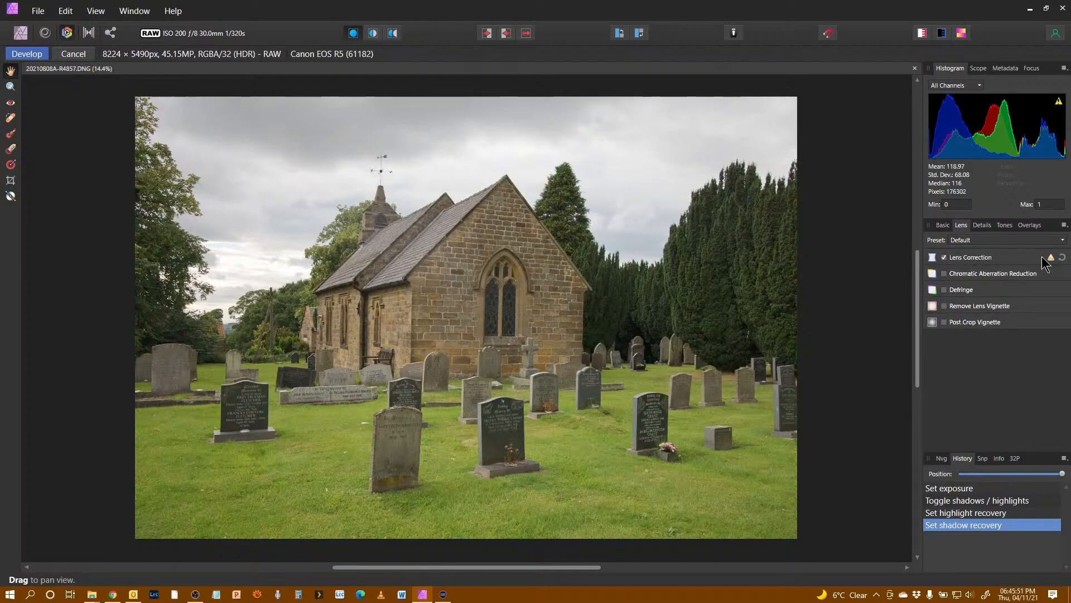
pyautogui.click(1048, 260)
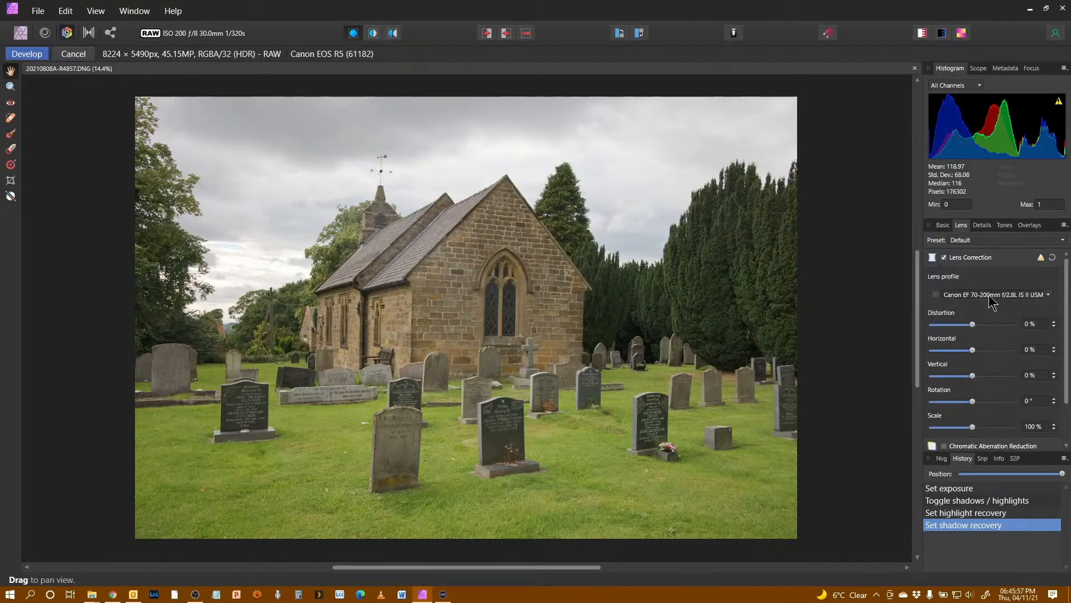
pyautogui.moveTo(1043, 257)
pyautogui.click(984, 295)
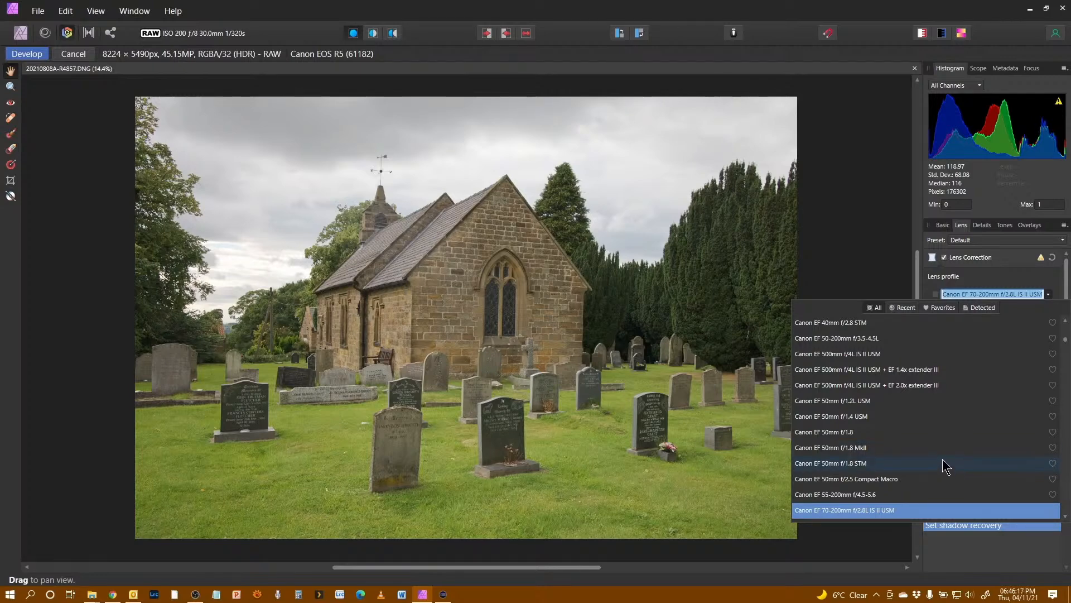
pyautogui.scroll(-4, 947, 466)
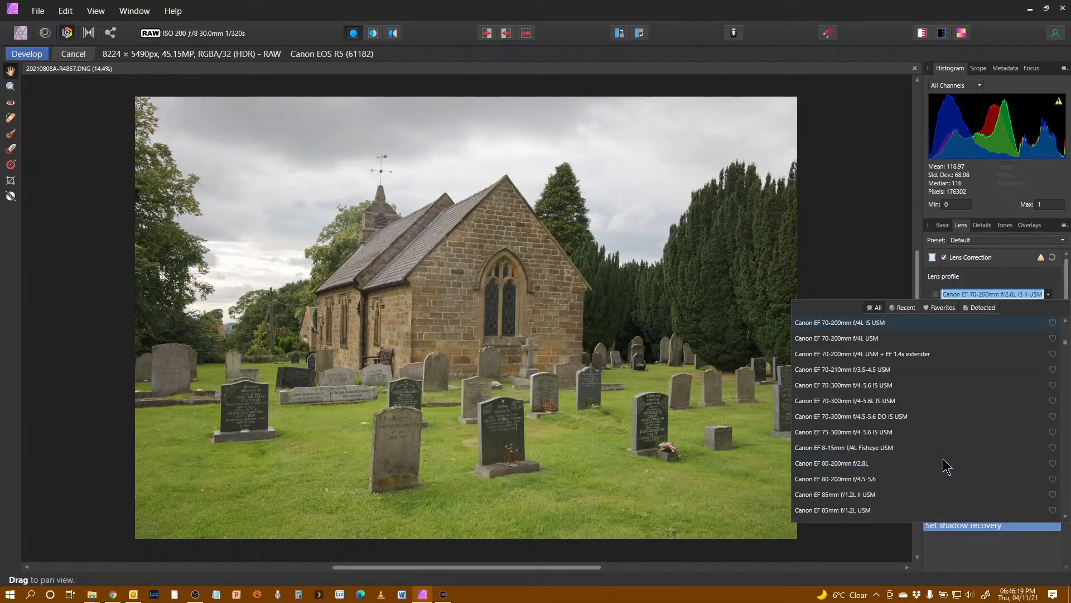
pyautogui.scroll(6, 947, 466)
pyautogui.scroll(5, 947, 466)
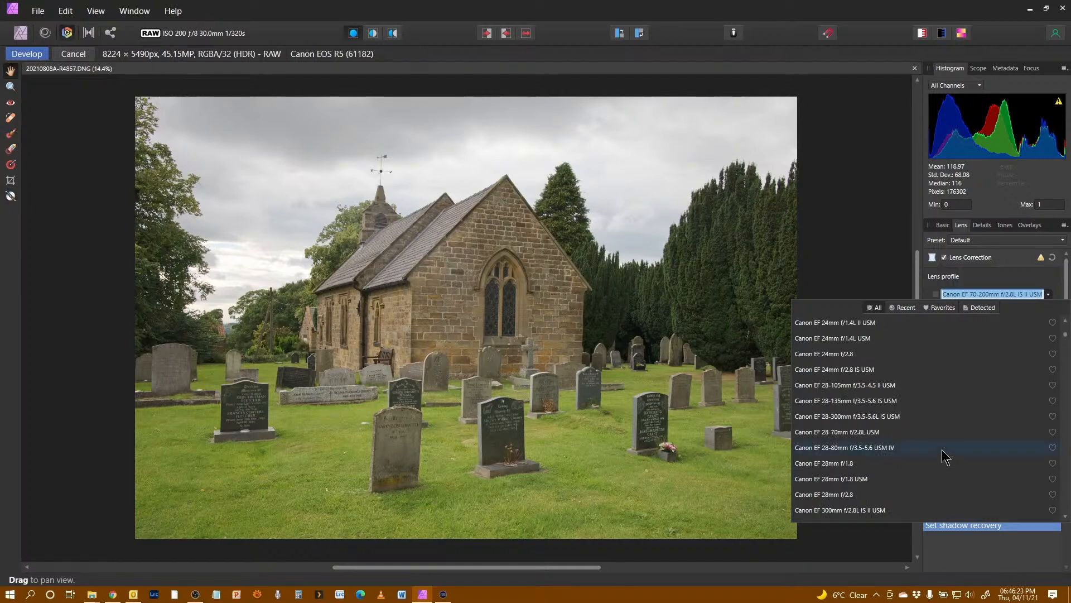
pyautogui.click(891, 386)
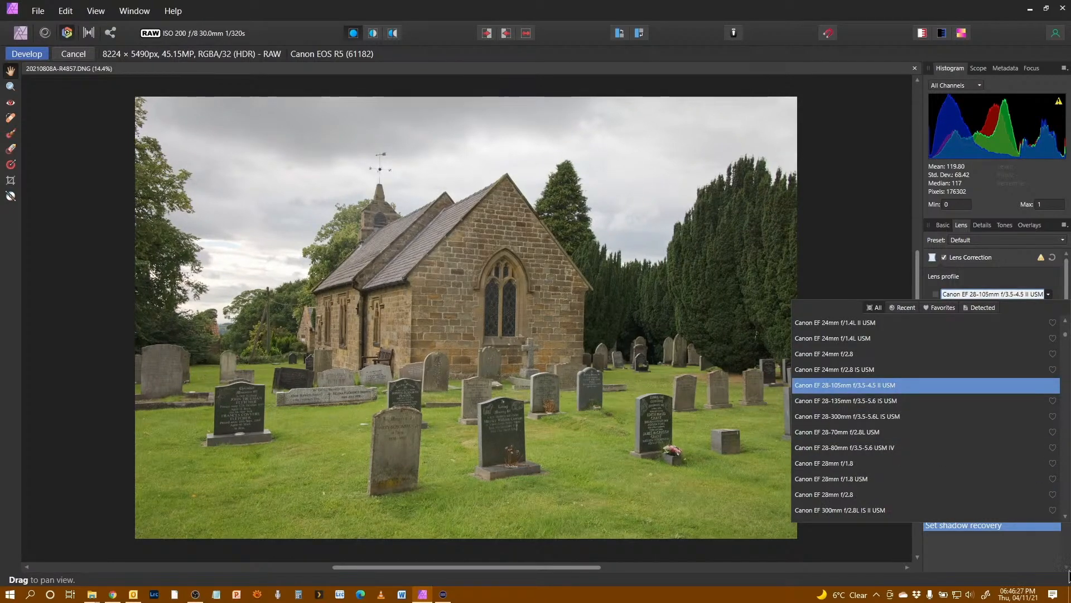
pyautogui.click(997, 275)
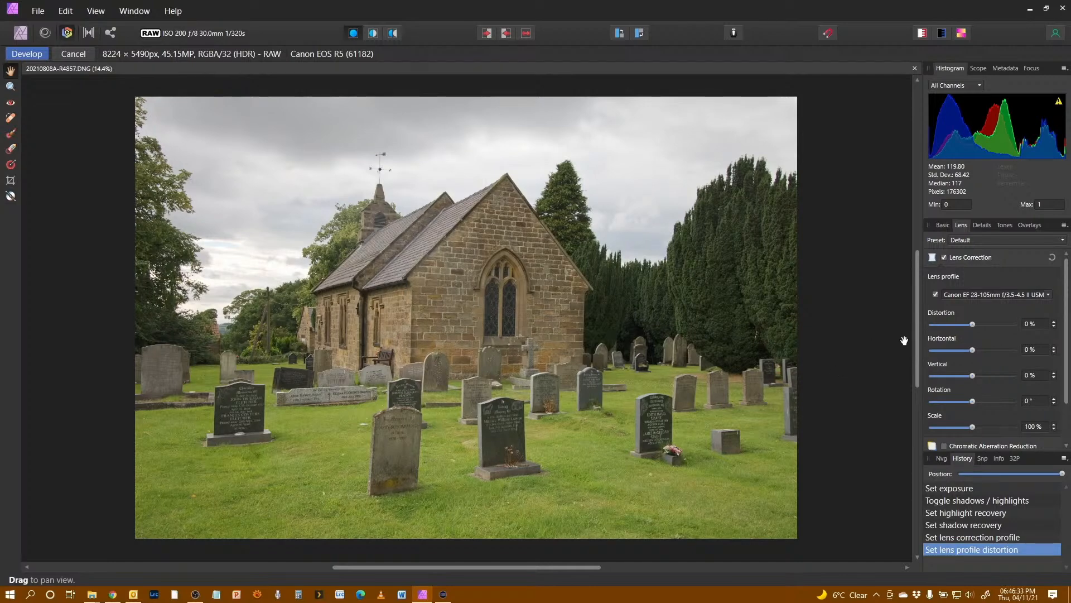
# Step: Try a 55% manual distortion with the lens profile switched off, then reset distortion and re-enable the profile
pyautogui.click(936, 294)
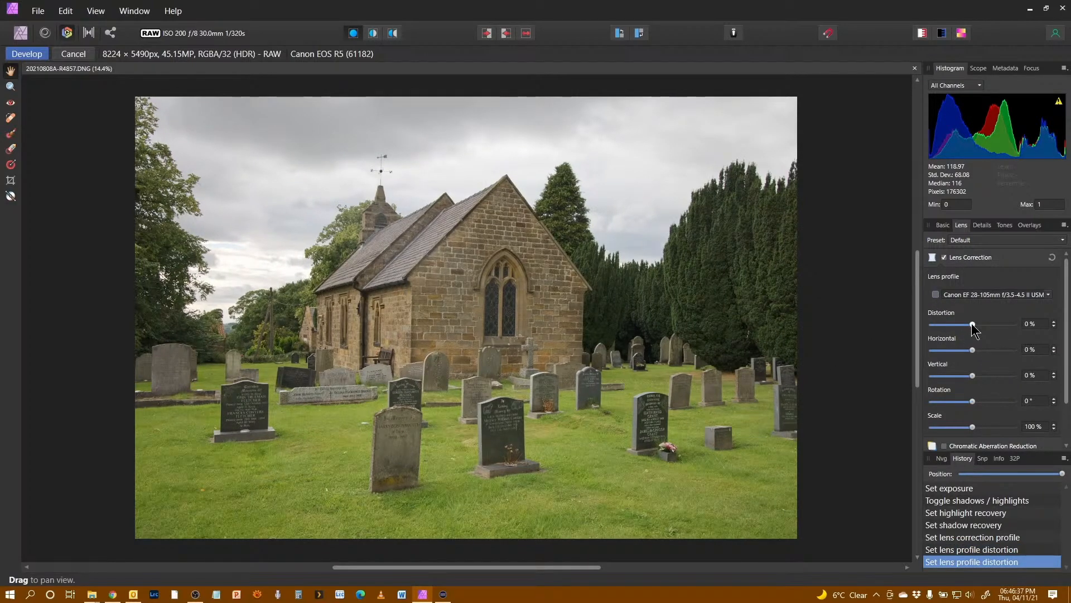
pyautogui.moveTo(971, 324); pyautogui.dragTo(996, 333)
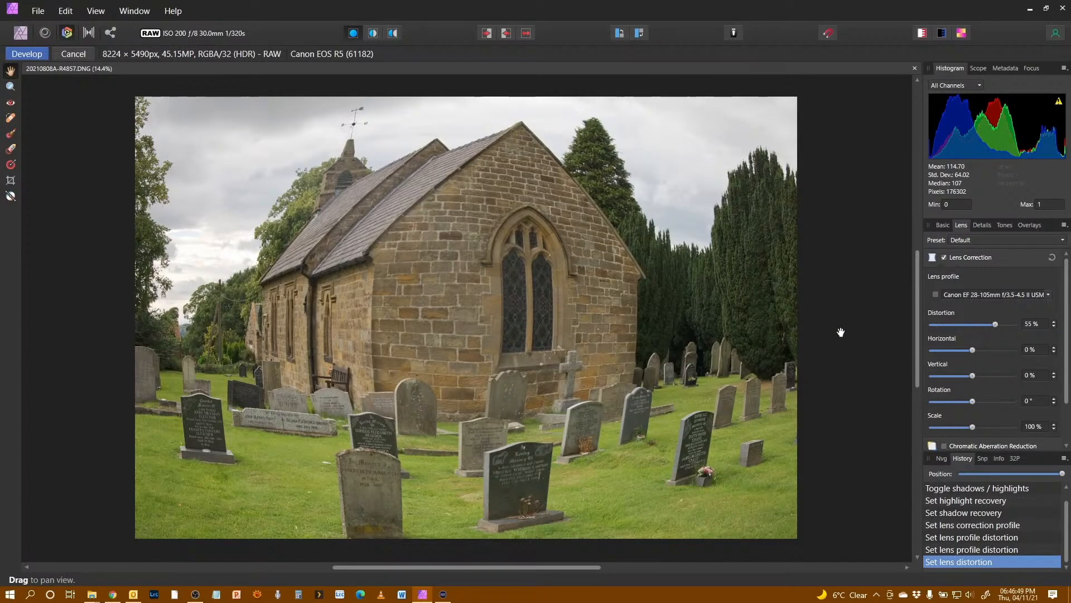
pyautogui.doubleClick(996, 325)
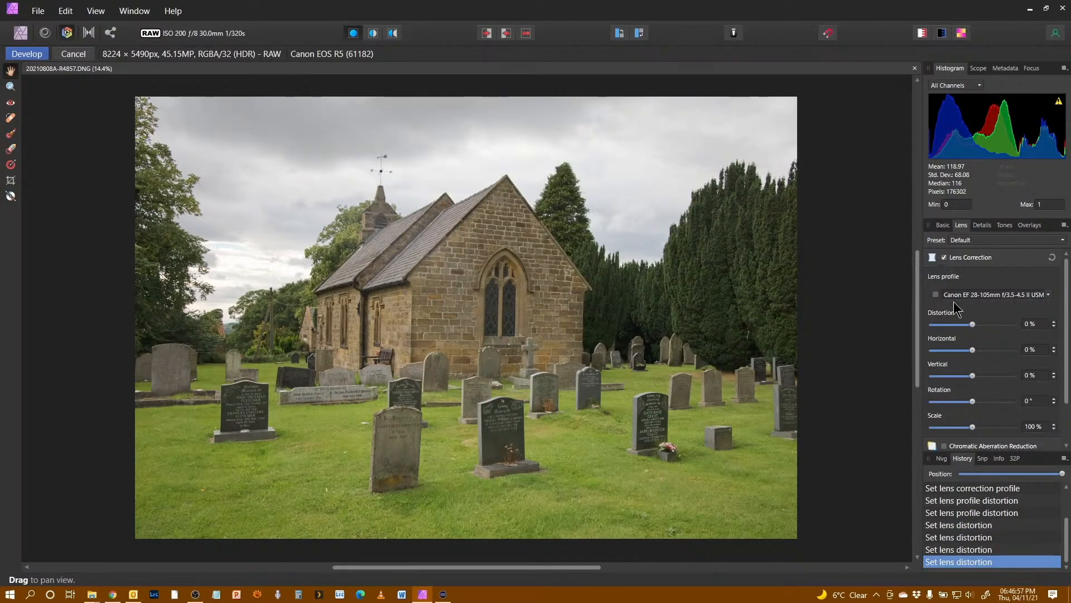
pyautogui.click(935, 294)
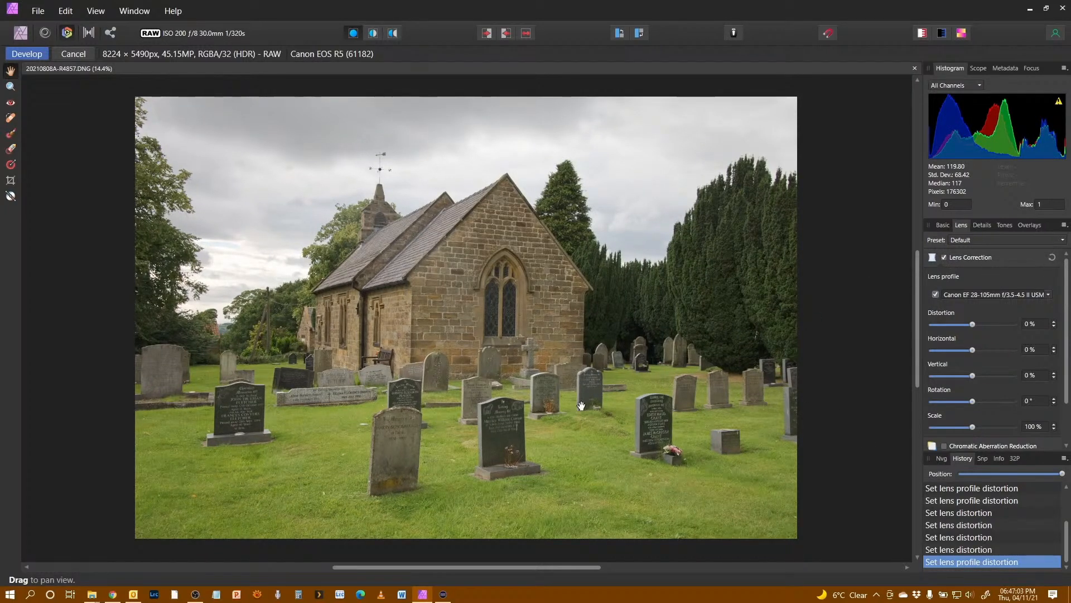
# Step: Set noise reduction luminance to 17% and luminance details to 60% while inspecting the image up close
pyautogui.click(981, 226)
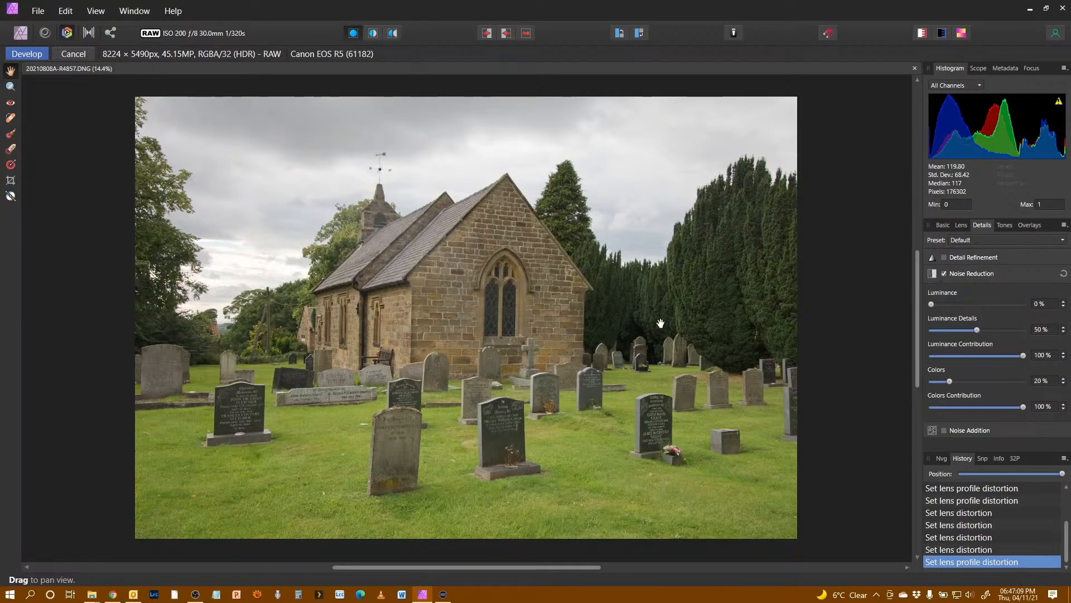
pyautogui.scroll(8, 446, 303)
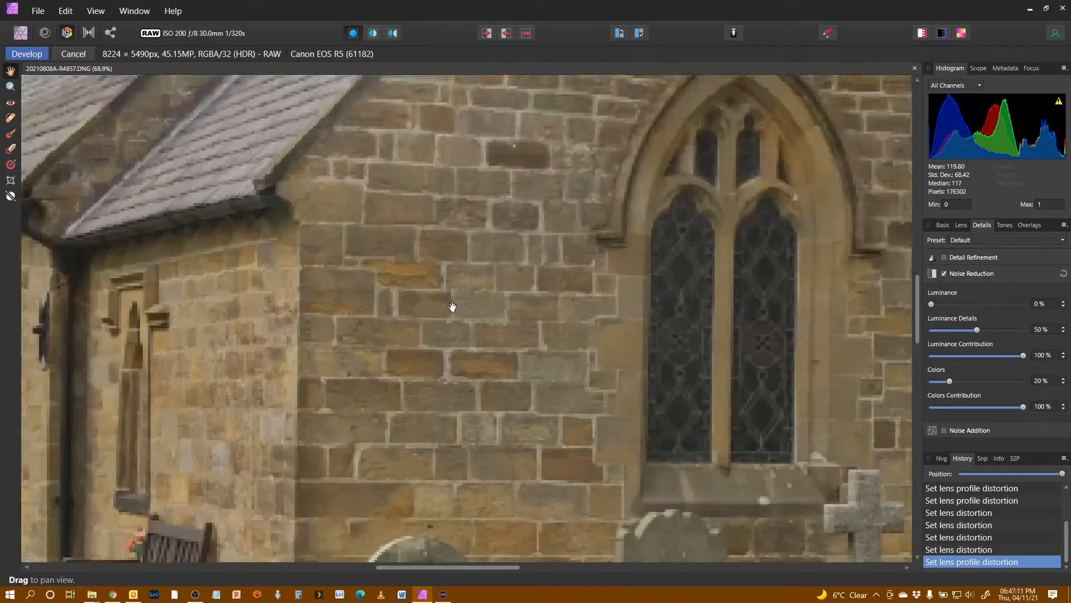
pyautogui.scroll(-3, 450, 304)
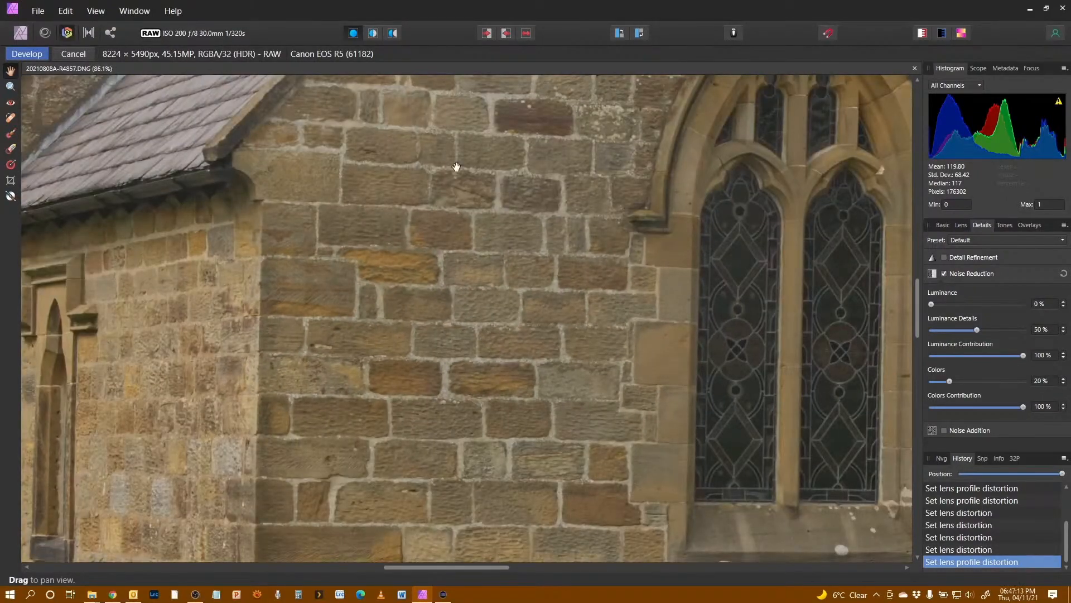
pyautogui.moveTo(810, 266); pyautogui.dragTo(38, 292)
pyautogui.moveTo(478, 535); pyautogui.dragTo(743, 258)
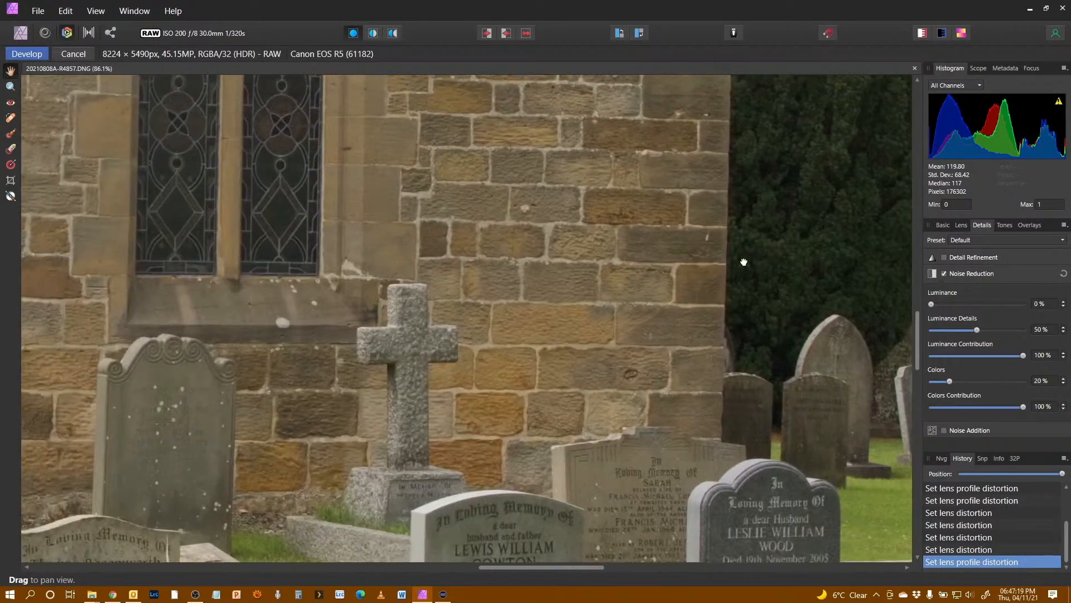
pyautogui.moveTo(222, 276); pyautogui.dragTo(428, 348)
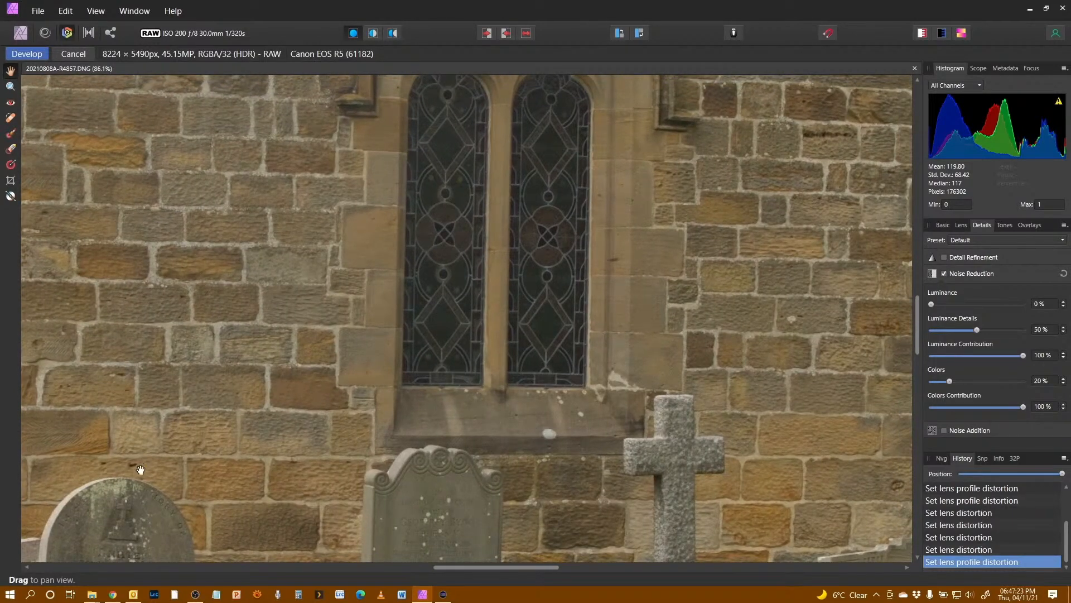
pyautogui.moveTo(140, 469); pyautogui.dragTo(615, 177)
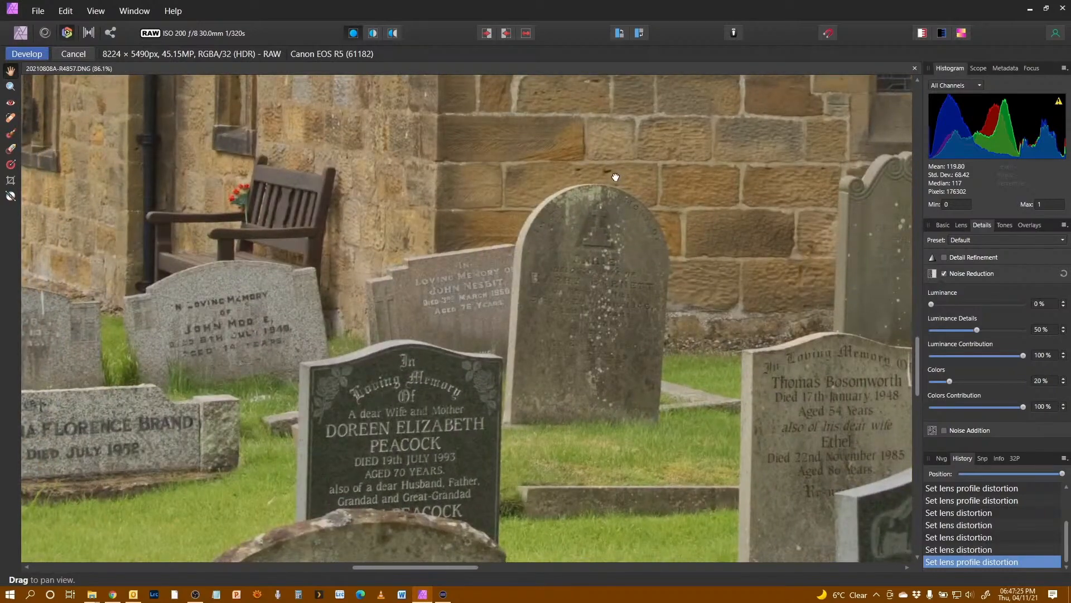
pyautogui.moveTo(182, 484); pyautogui.dragTo(1046, 379)
pyautogui.moveTo(90, 116); pyautogui.dragTo(496, 600)
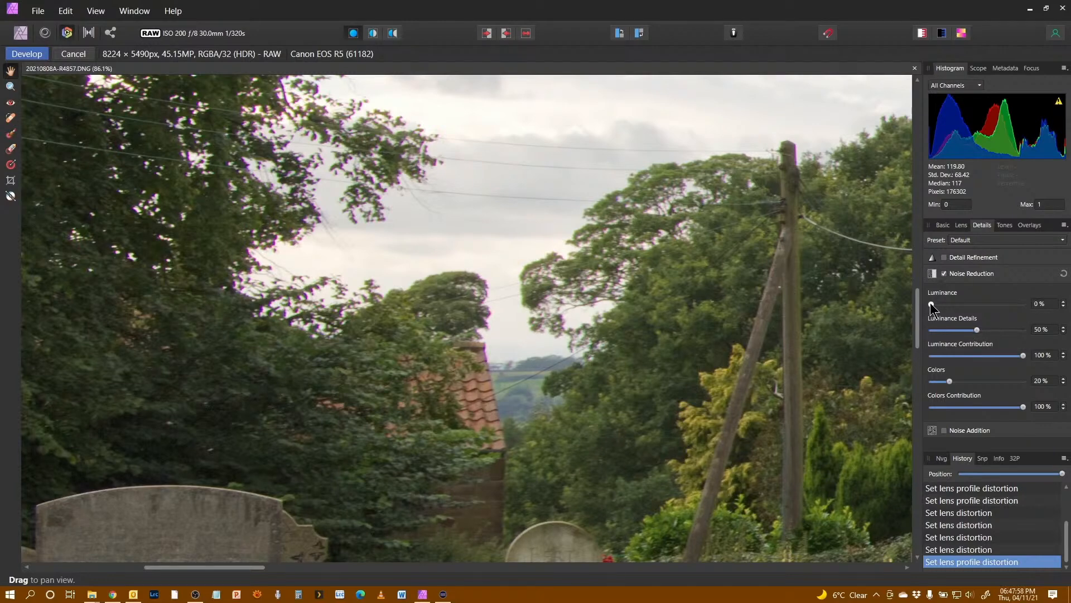
pyautogui.moveTo(931, 305); pyautogui.dragTo(947, 308)
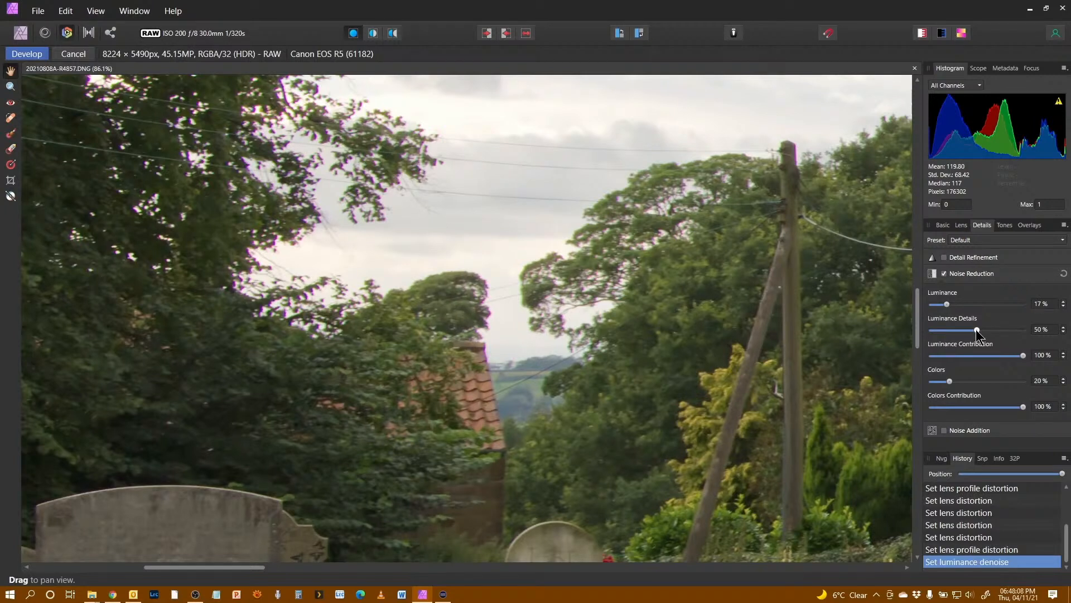
pyautogui.moveTo(1002, 336)
pyautogui.mouseDown()
pyautogui.moveTo(974, 336)
pyautogui.moveTo(987, 337)
pyautogui.mouseUp()
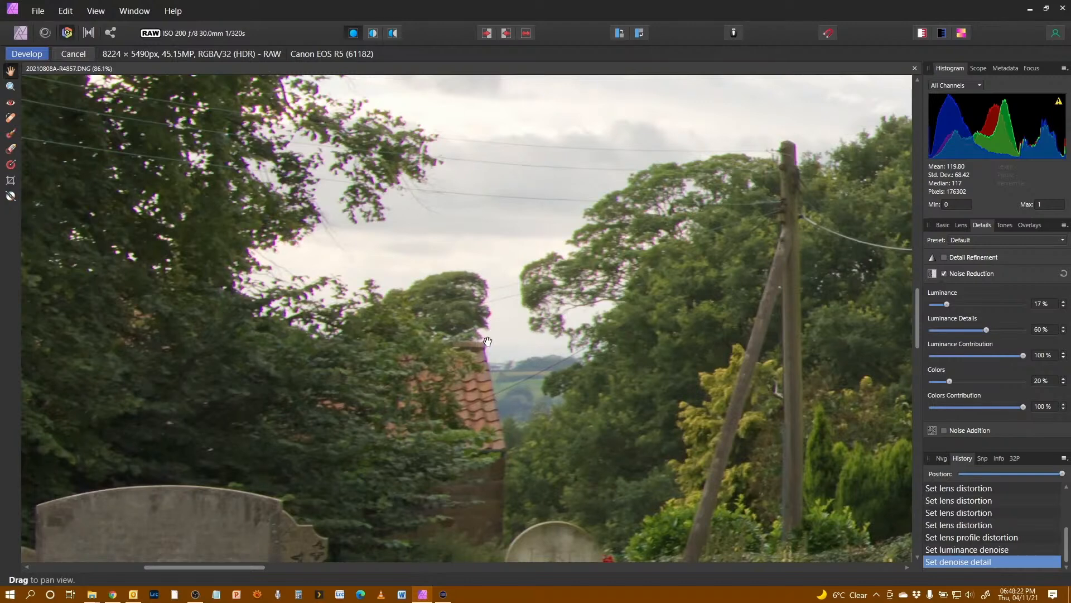
# Step: Enable Chromatic Aberration Reduction in the lens settings and try Defringe before switching it off again
pyautogui.click(961, 226)
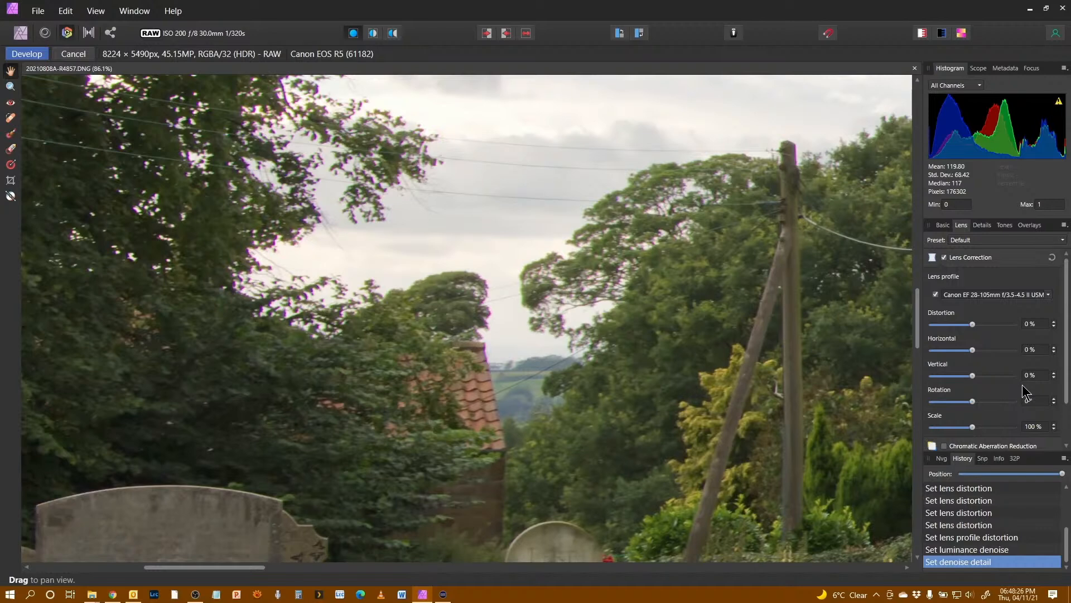
pyautogui.scroll(-2, 1015, 350)
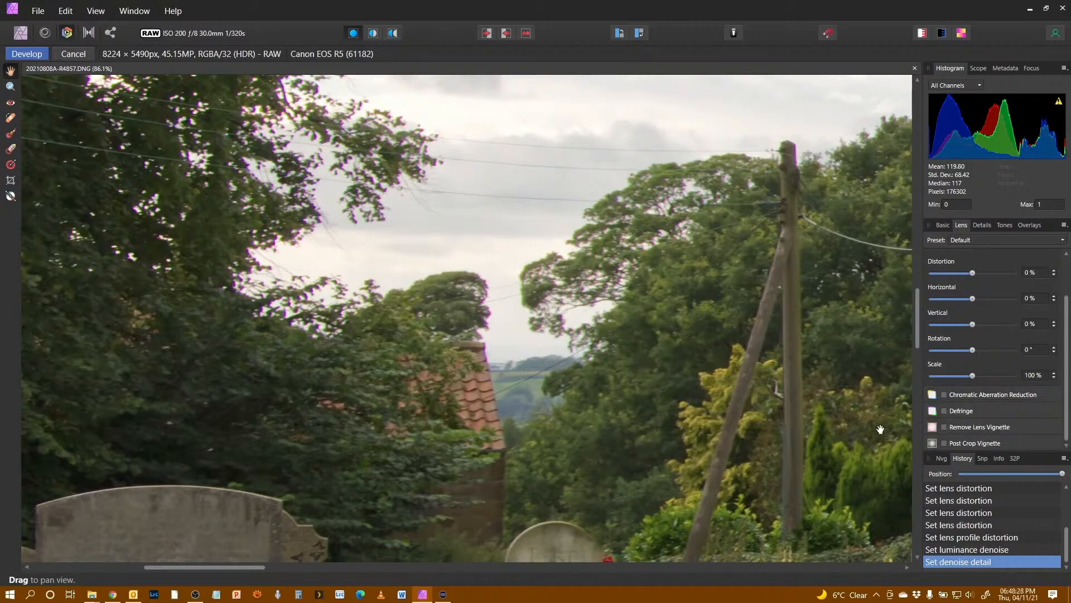
pyautogui.click(944, 394)
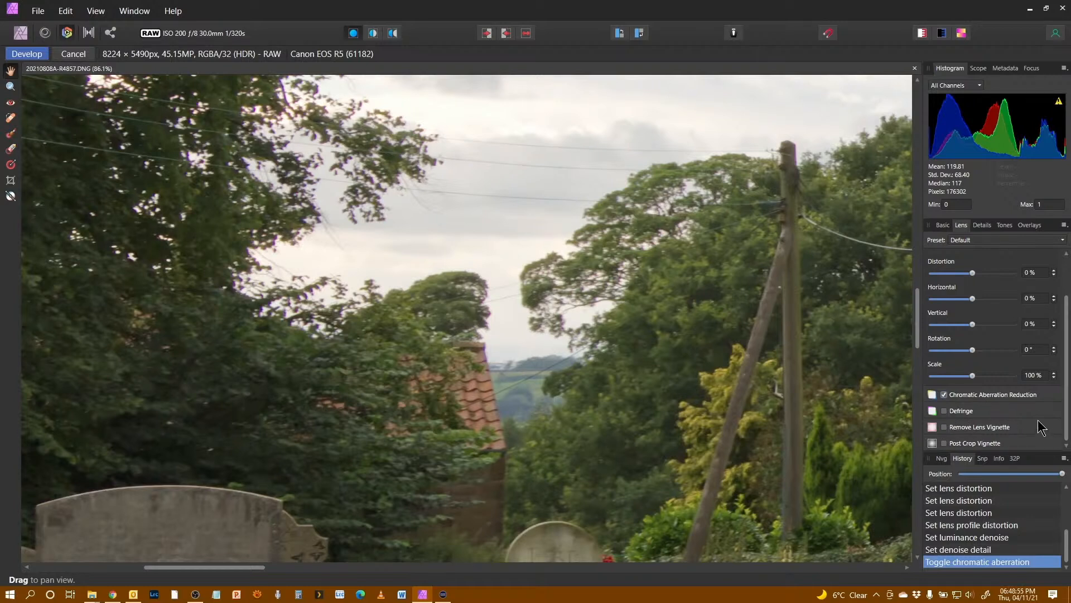
pyautogui.click(944, 411)
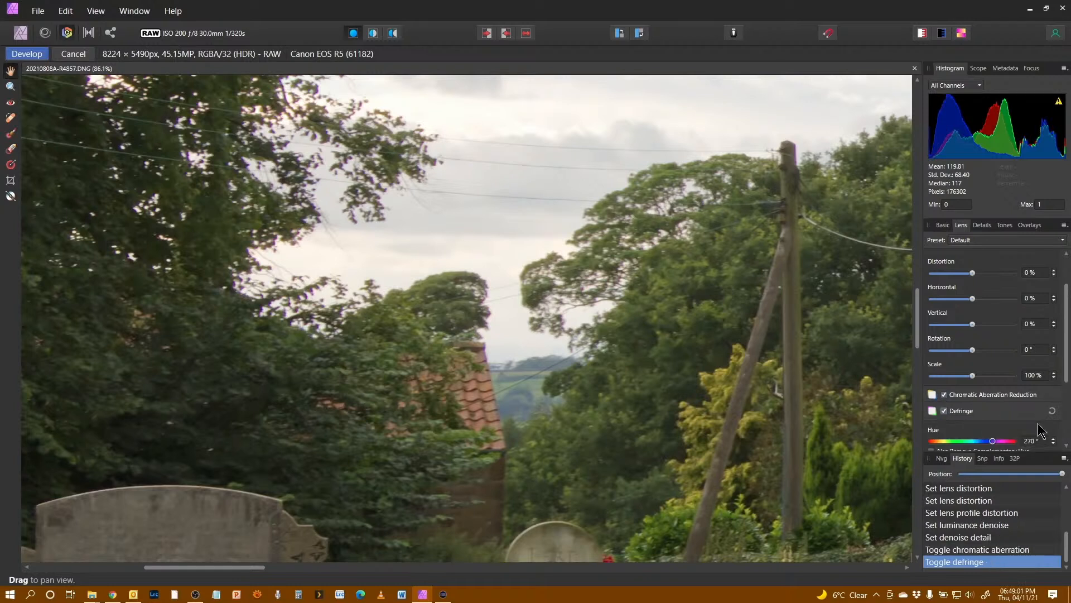
pyautogui.click(972, 413)
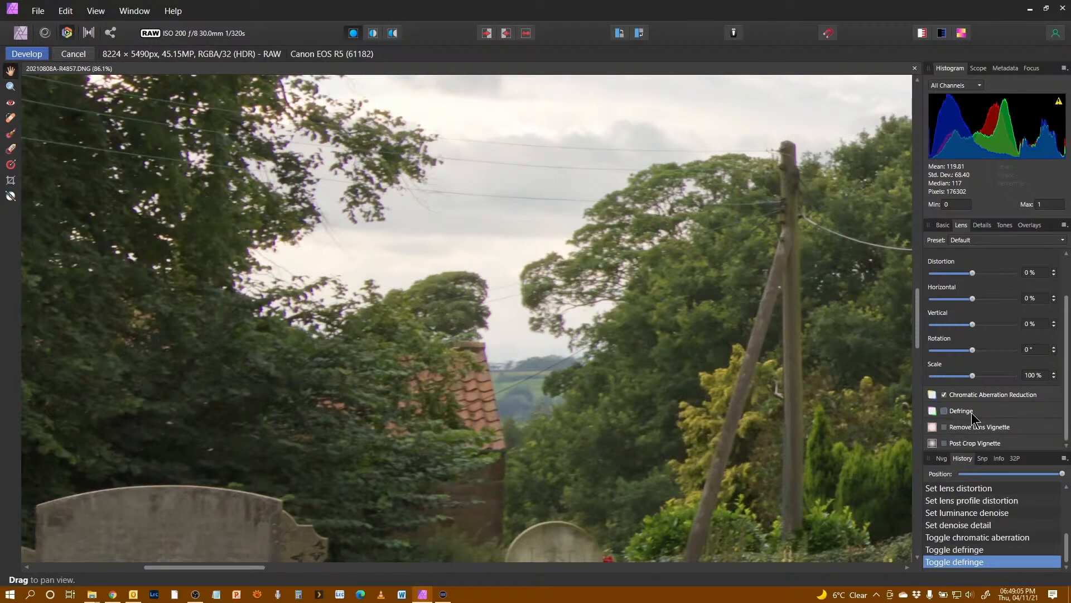
# Step: Re-enable Defringe and fit the whole image in view to review its hue, radius, tolerance and threshold settings
pyautogui.click(972, 413)
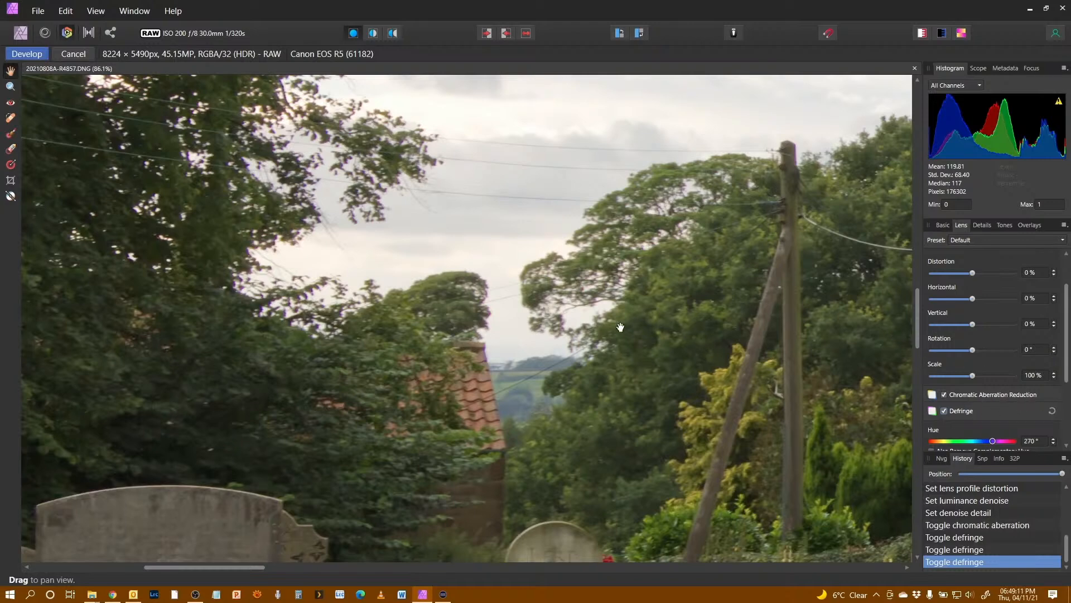
pyautogui.hotkey('ctrl', '0')
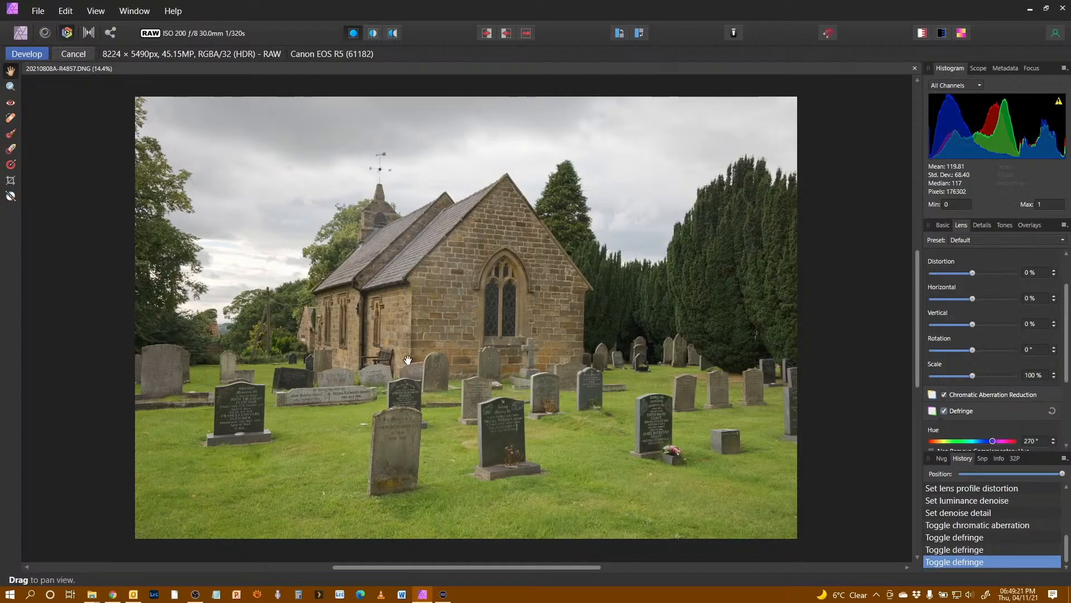
pyautogui.scroll(-4, 1002, 364)
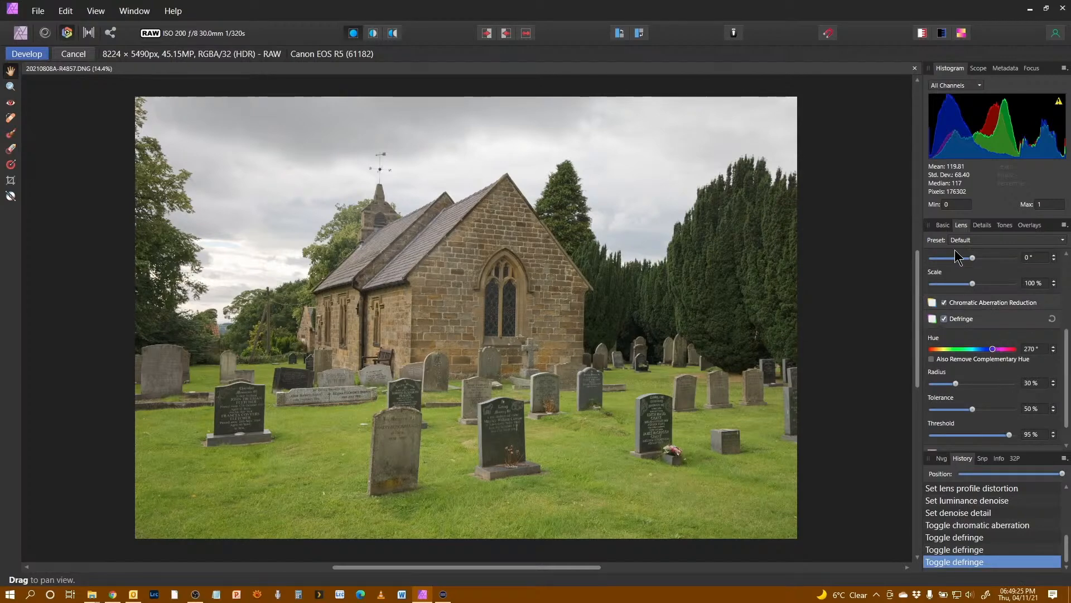
# Step: Enable Curves in the tone settings and bend the curve by adjusting two points
pyautogui.click(1004, 225)
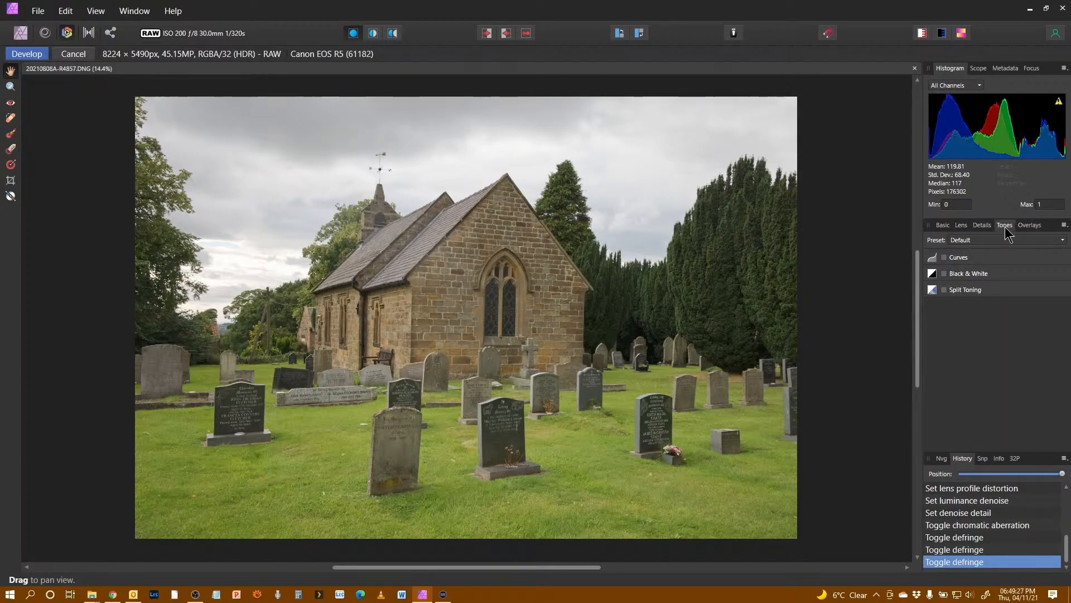
pyautogui.click(962, 259)
pyautogui.moveTo(949, 383); pyautogui.dragTo(954, 394)
pyautogui.moveTo(1002, 336); pyautogui.dragTo(1016, 306)
# Step: Set exposure to 2.959 and contrast to 4% in the basic settings
pyautogui.click(948, 226)
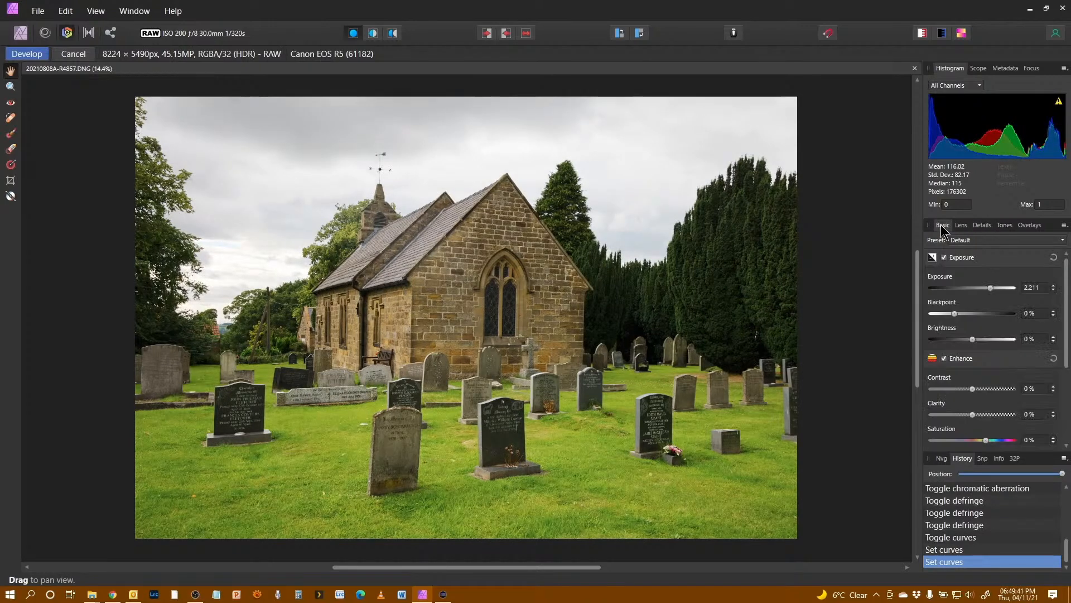
pyautogui.moveTo(989, 287); pyautogui.dragTo(998, 290)
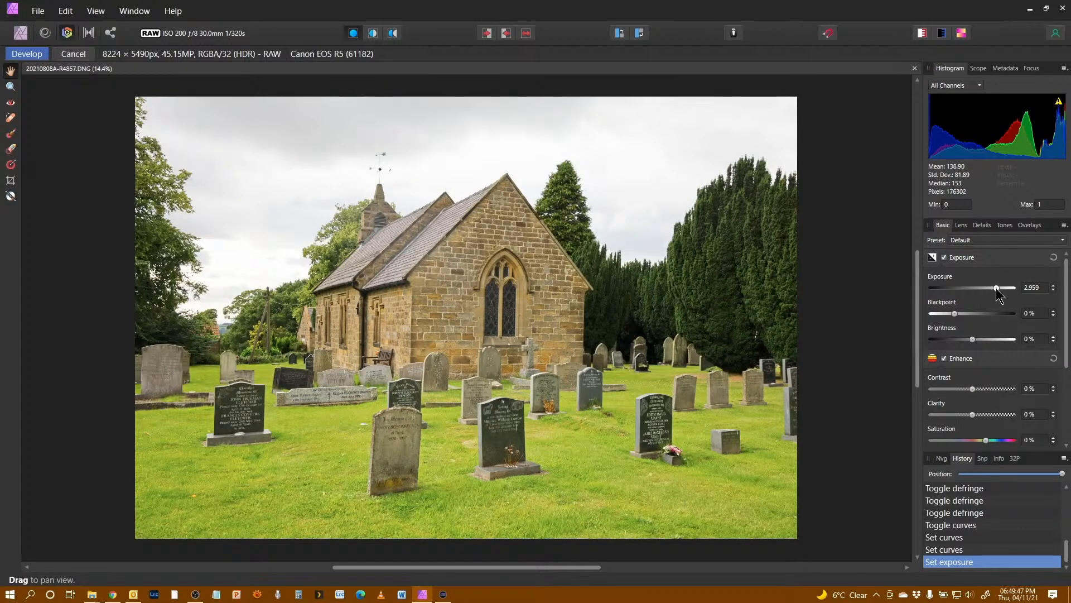
pyautogui.scroll(-1, 977, 391)
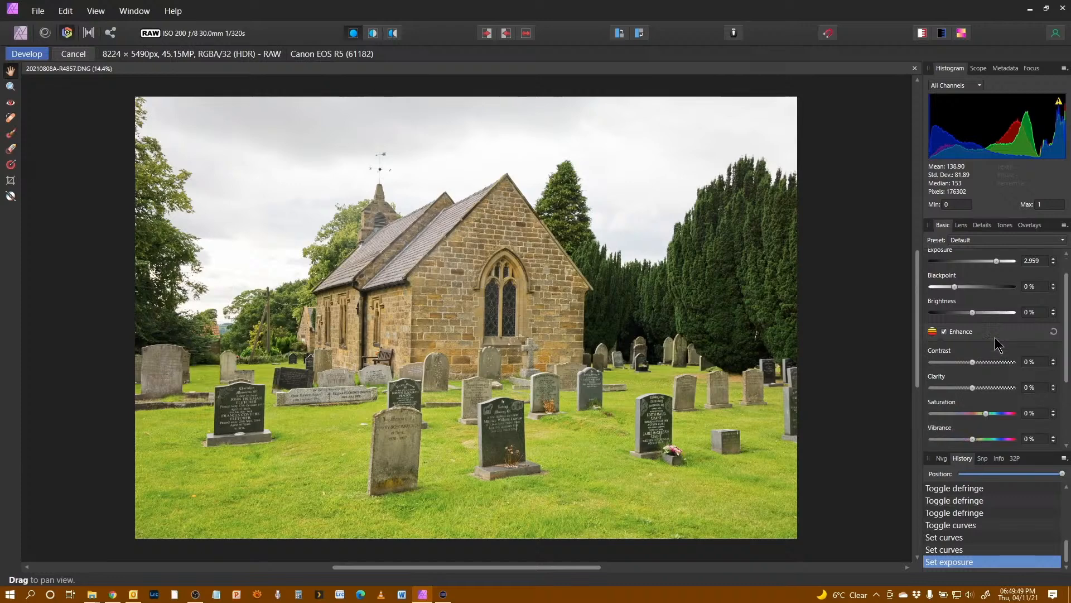
pyautogui.moveTo(971, 362); pyautogui.dragTo(975, 363)
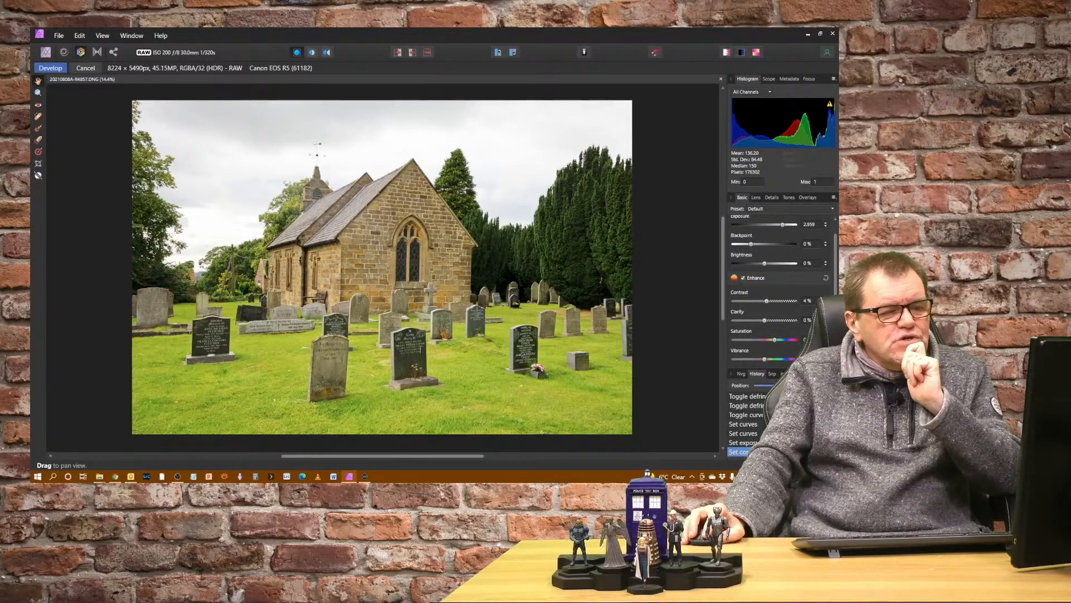
# Step: Lower the highlights slightly in the Shadows & Highlights settings
pyautogui.scroll(-3, 788, 320)
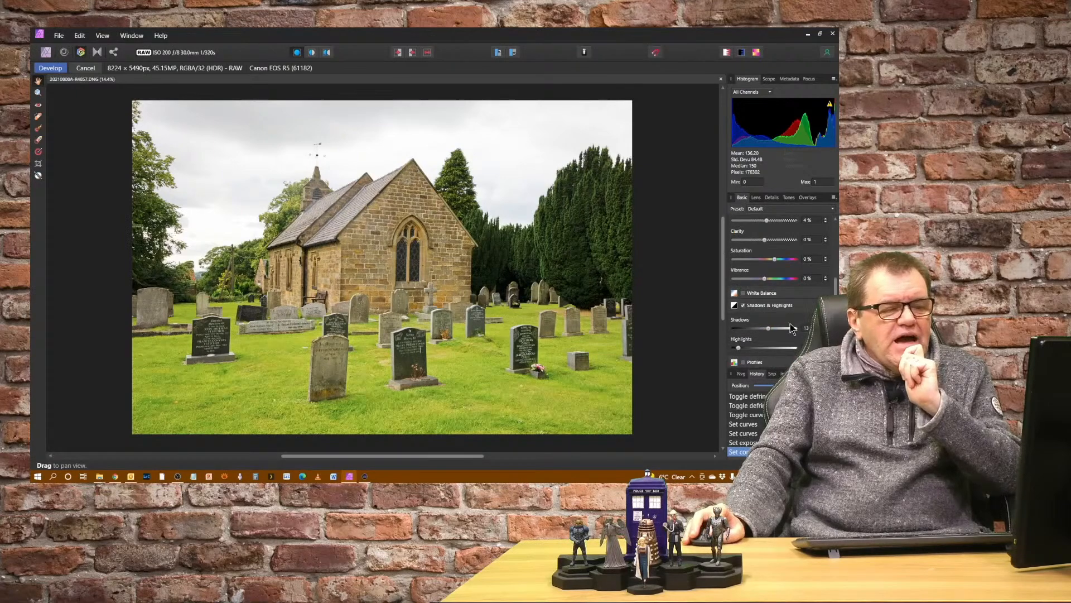
pyautogui.moveTo(739, 349); pyautogui.dragTo(734, 348)
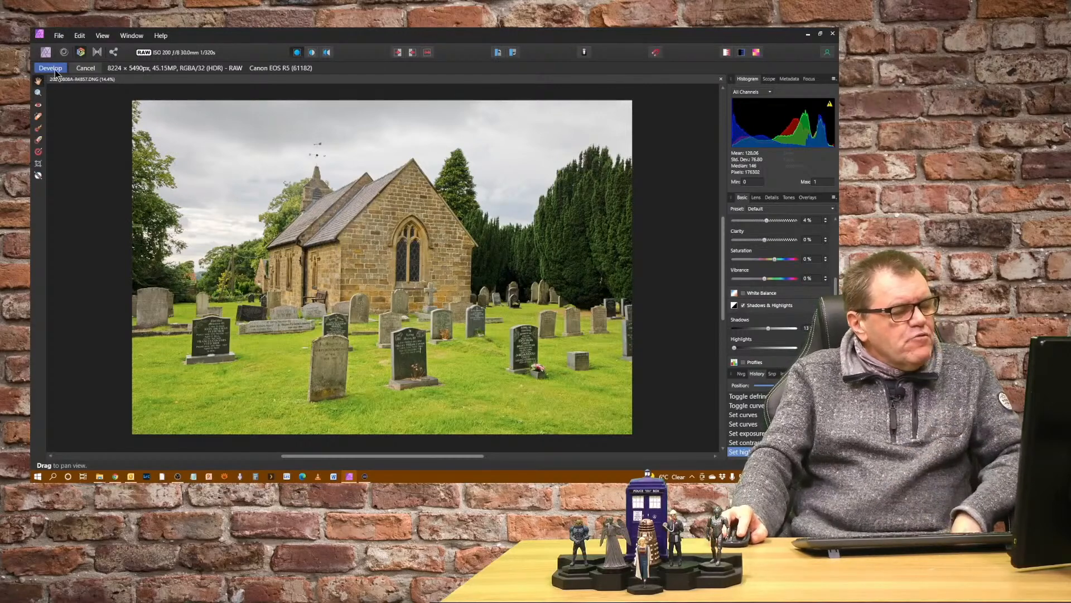
# Step: Apply the raw development to open the image in the Photo persona
pyautogui.click(59, 37)
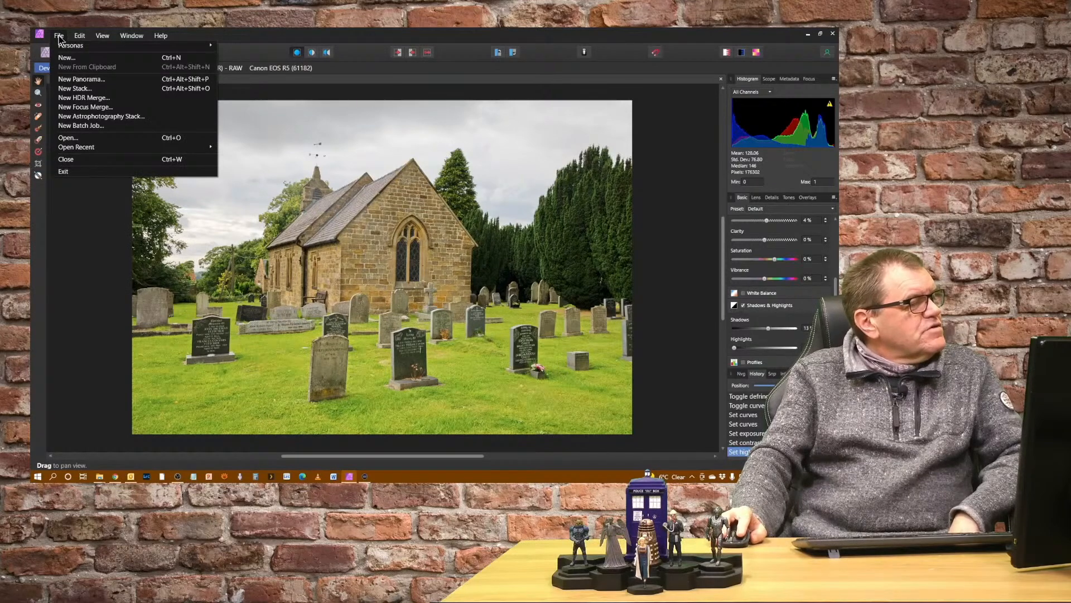
pyautogui.moveTo(79, 38)
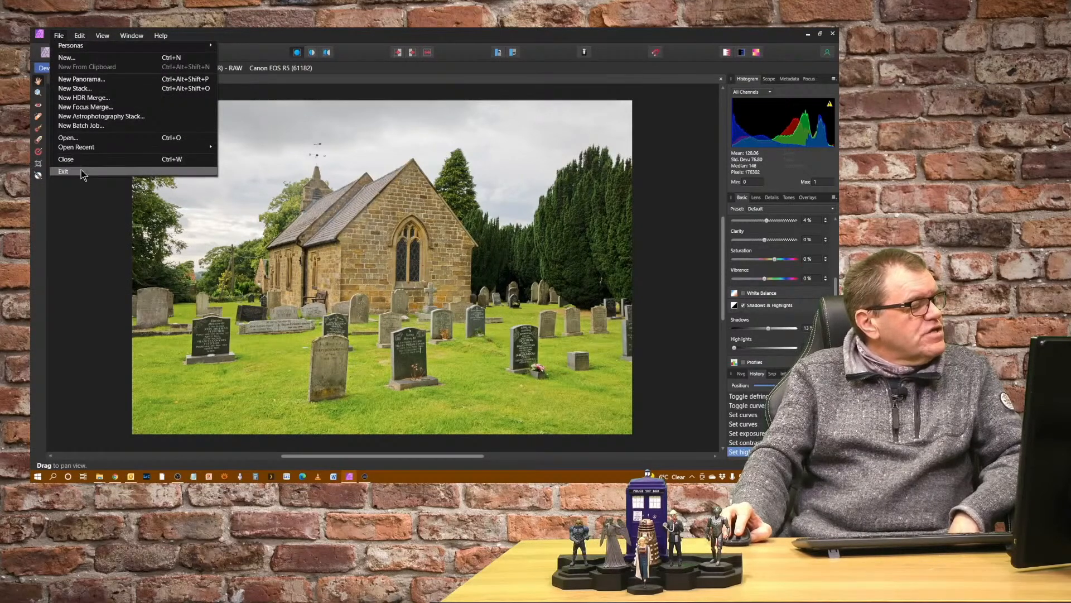
pyautogui.click(294, 42)
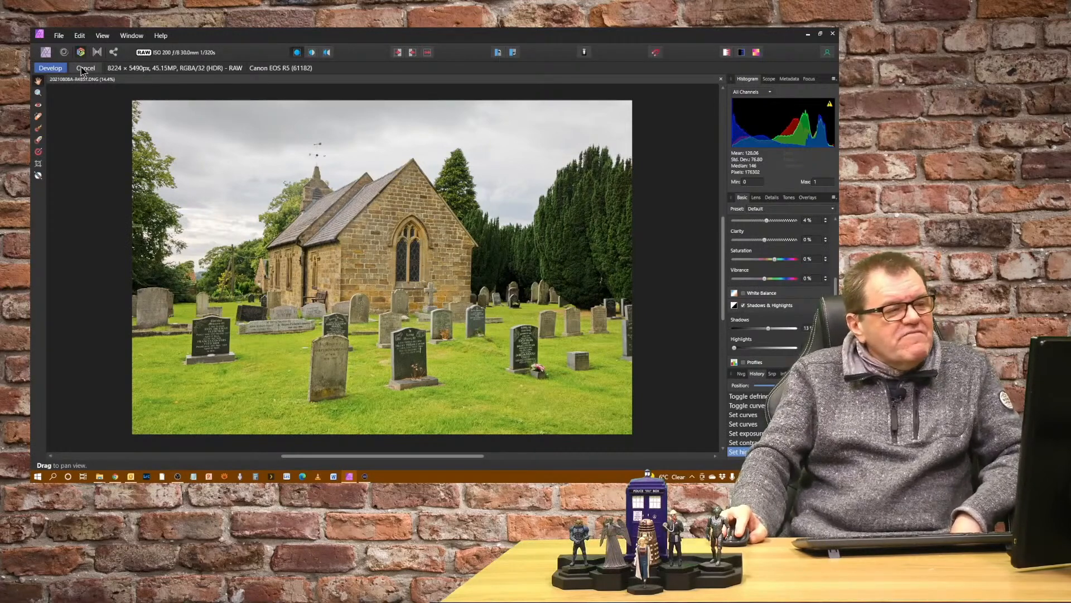
pyautogui.click(49, 68)
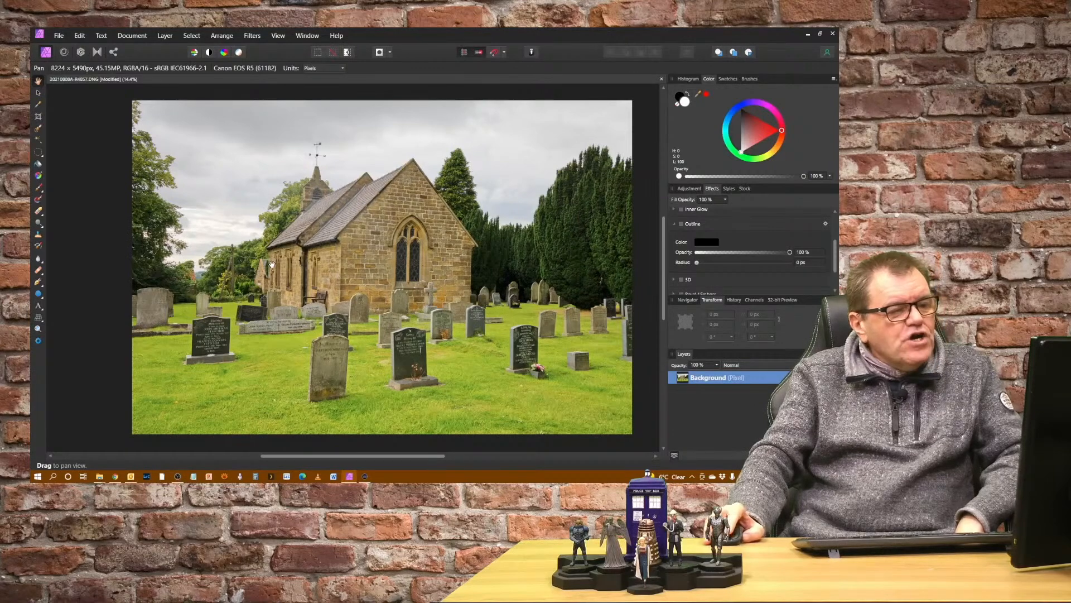
# Step: Reopen the Develop persona and apply it again without changes
pyautogui.click(81, 52)
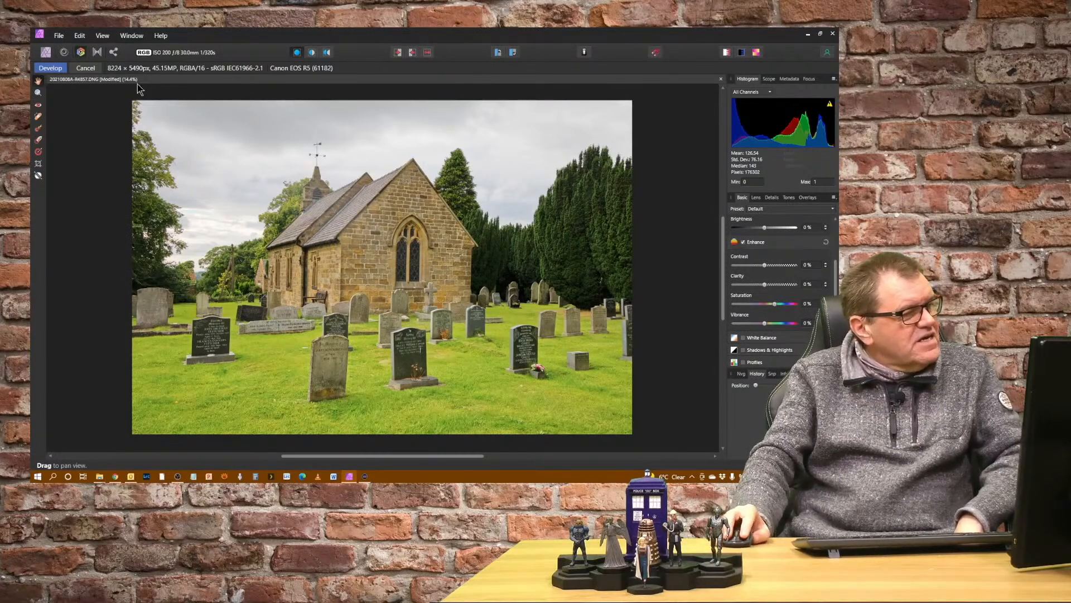
pyautogui.click(86, 67)
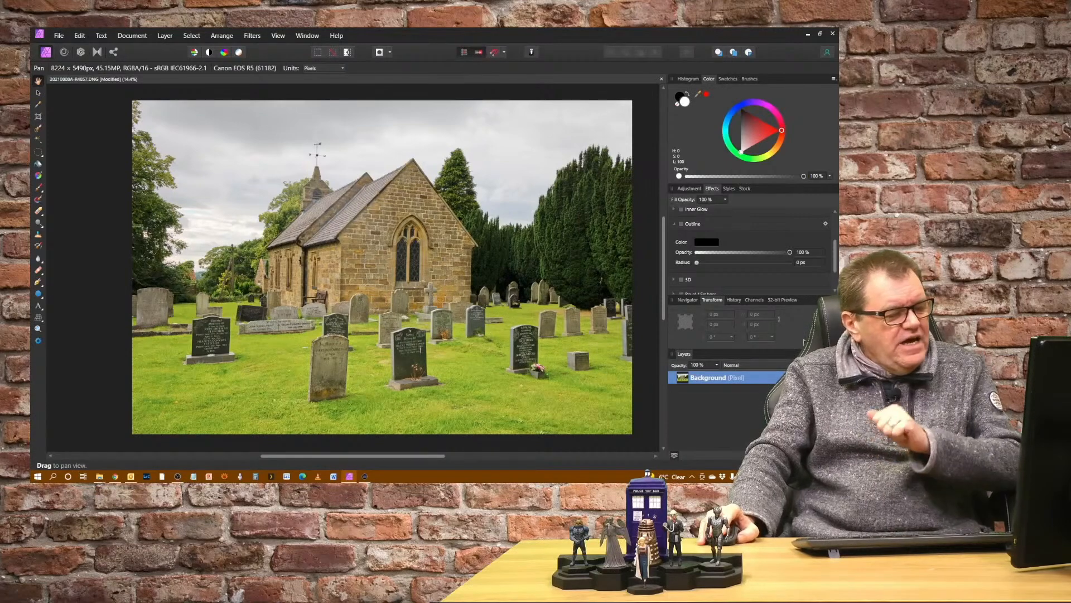
# Step: Add a White Balance adjustment from the Warm preset and set its white balance to 9%
pyautogui.click(695, 189)
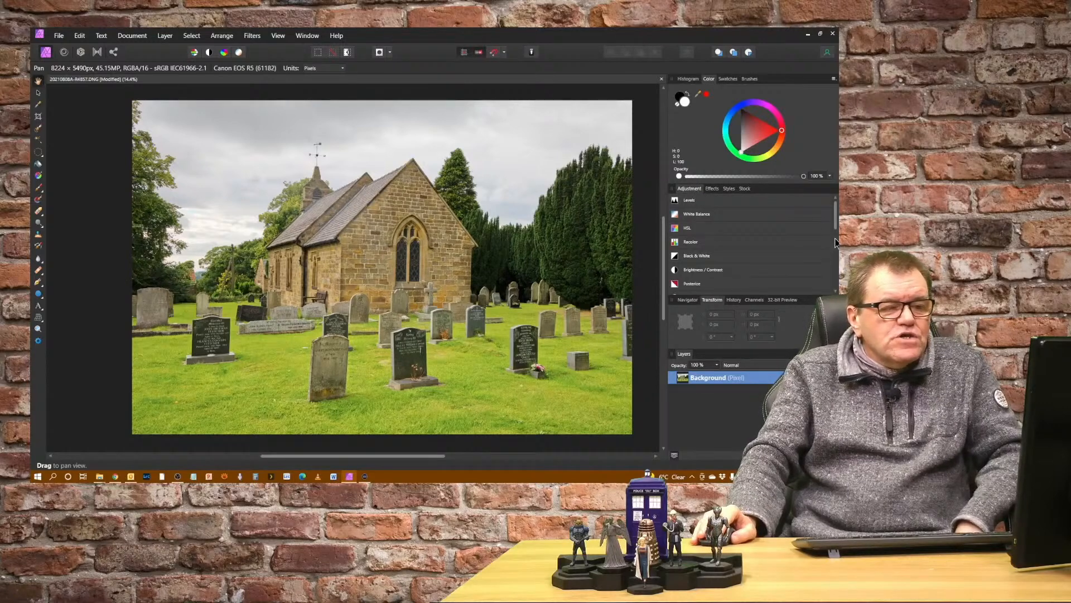
pyautogui.moveTo(834, 223)
pyautogui.mouseDown()
pyautogui.moveTo(836, 284)
pyautogui.moveTo(828, 223)
pyautogui.mouseUp()
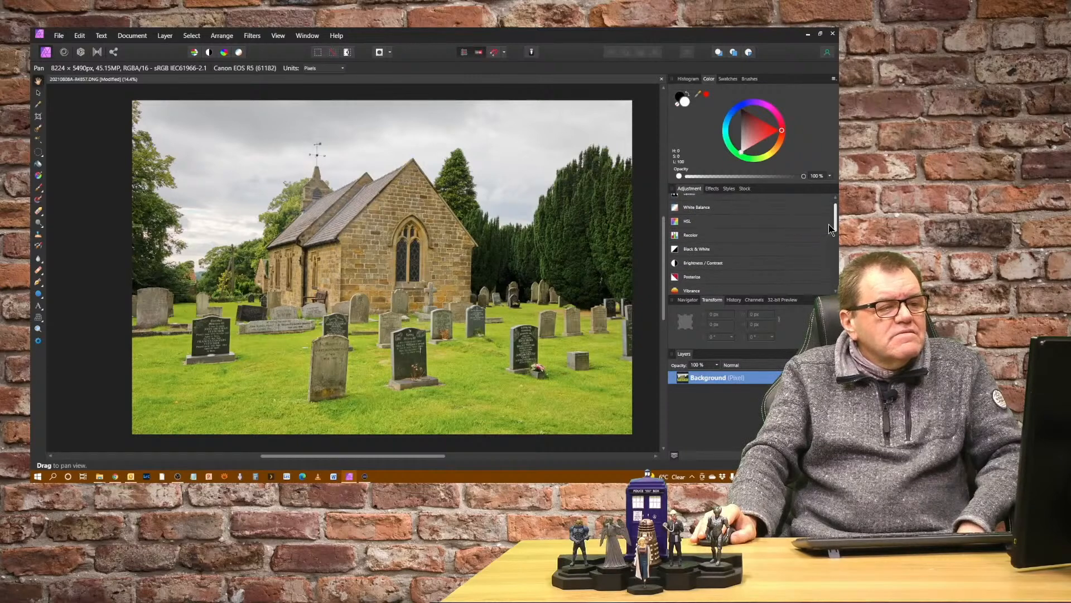
pyautogui.click(705, 214)
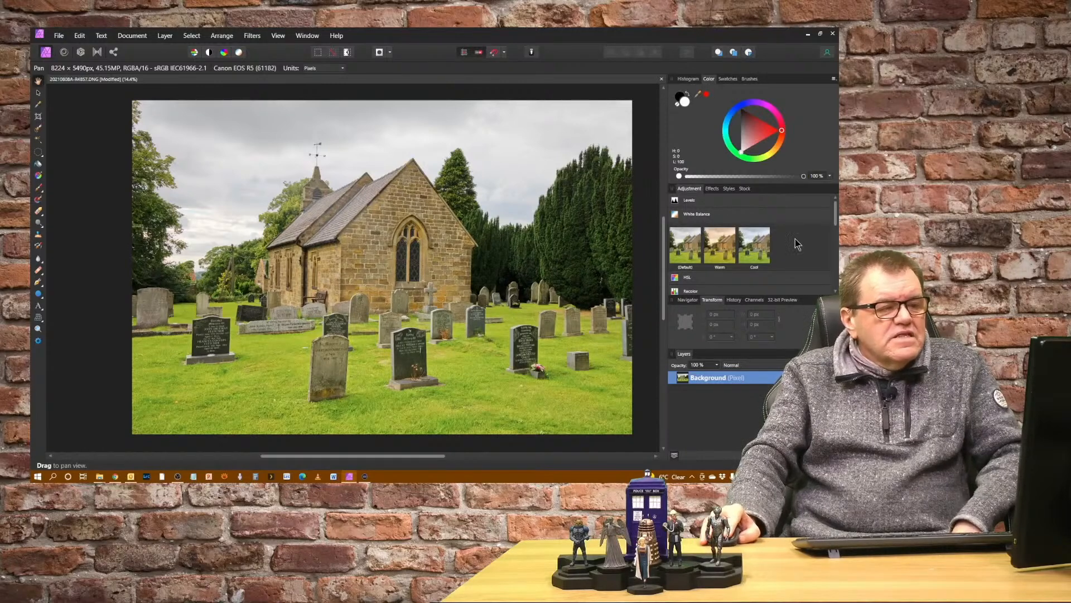
pyautogui.click(722, 247)
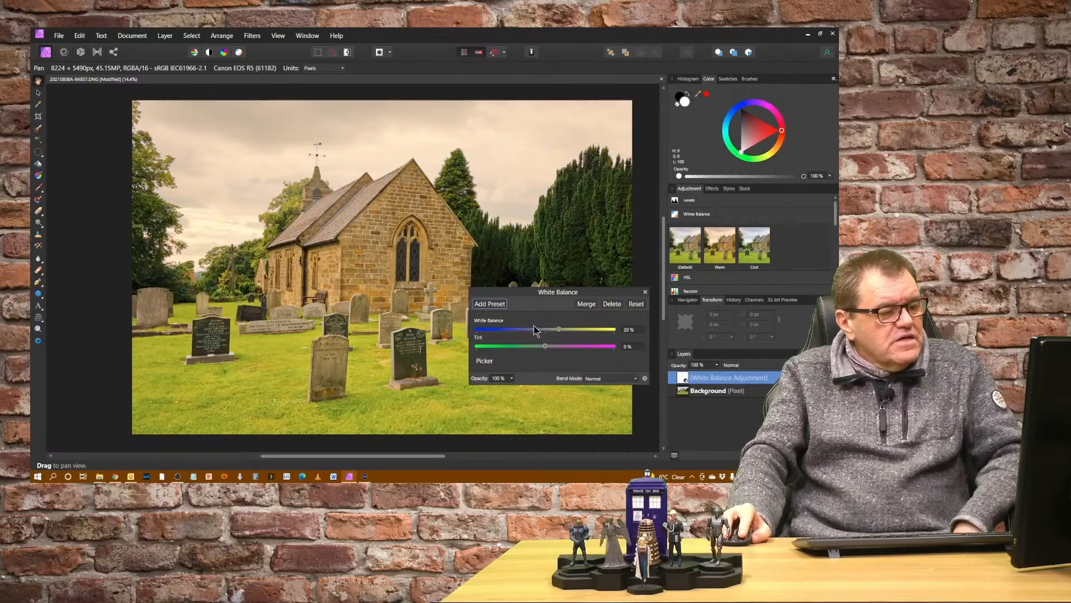
pyautogui.moveTo(558, 329); pyautogui.dragTo(561, 333)
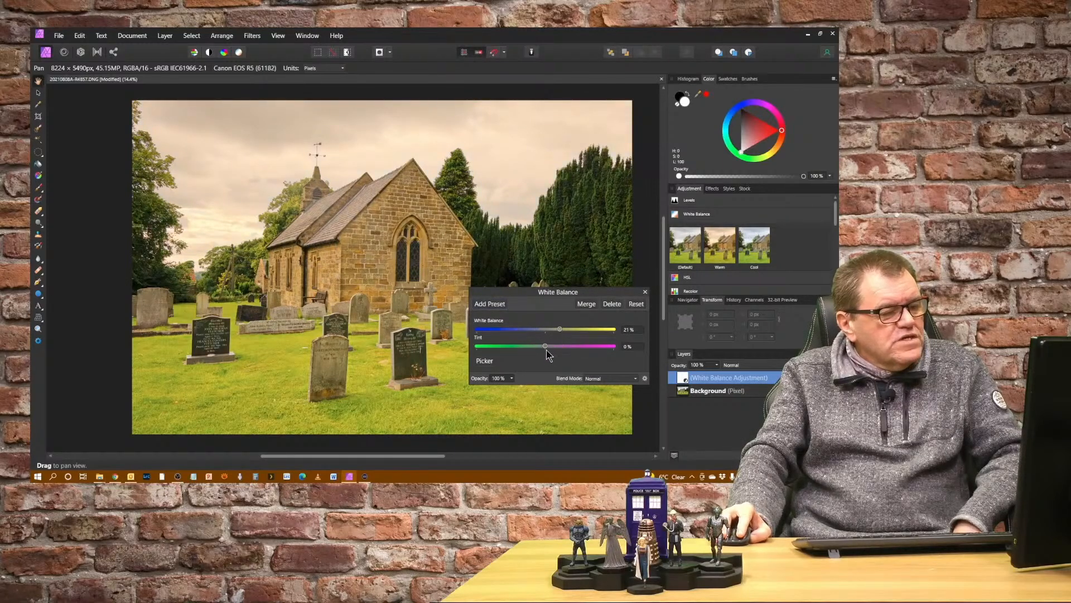
pyautogui.click(645, 292)
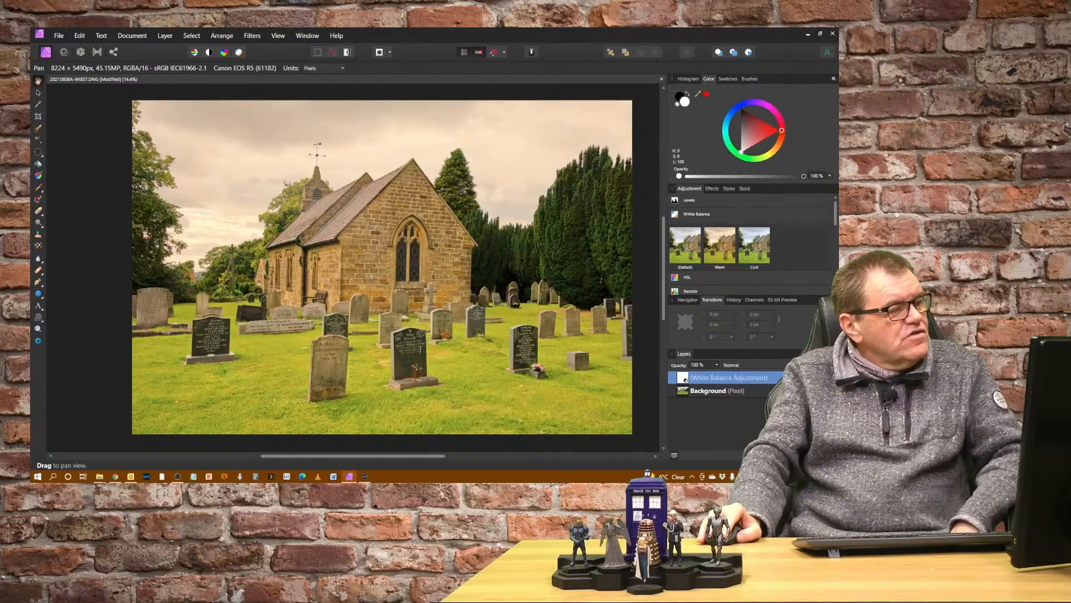
pyautogui.moveTo(742, 380); pyautogui.dragTo(678, 382)
pyautogui.doubleClick(684, 376)
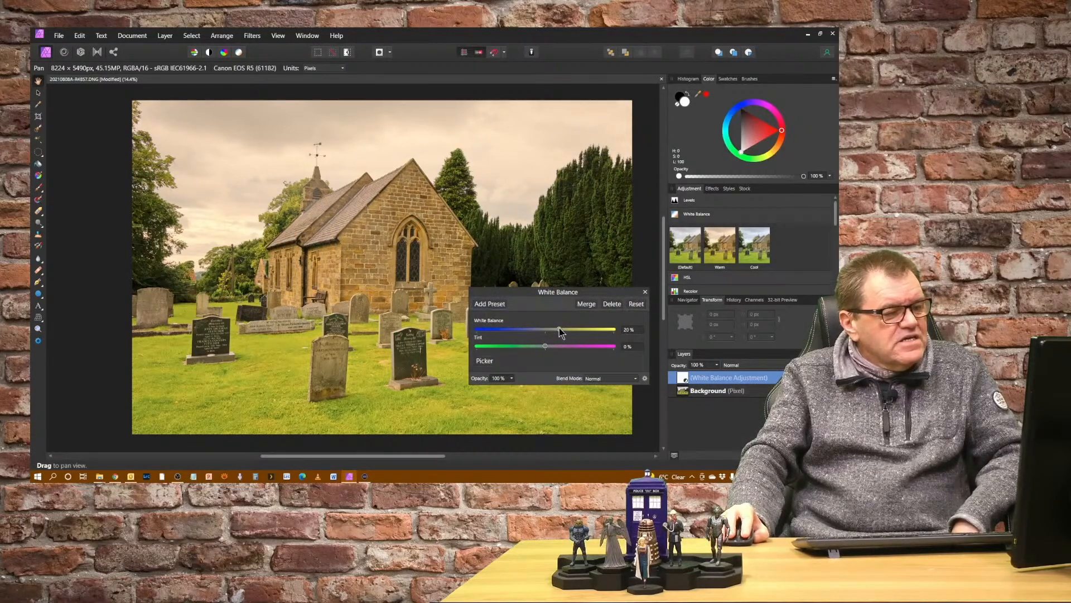
pyautogui.moveTo(559, 328); pyautogui.dragTo(555, 328)
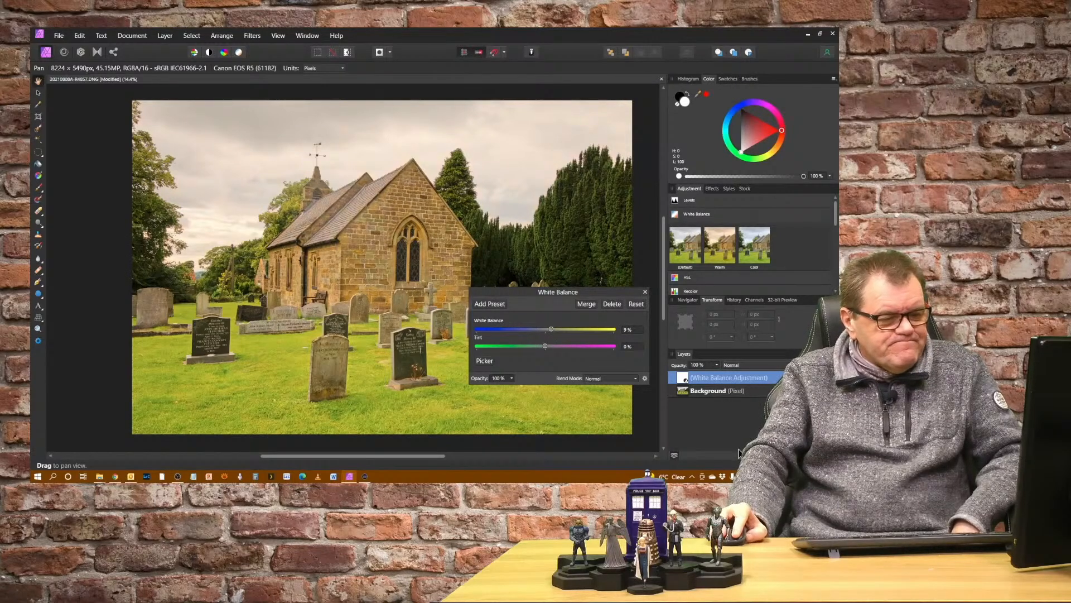
pyautogui.click(644, 292)
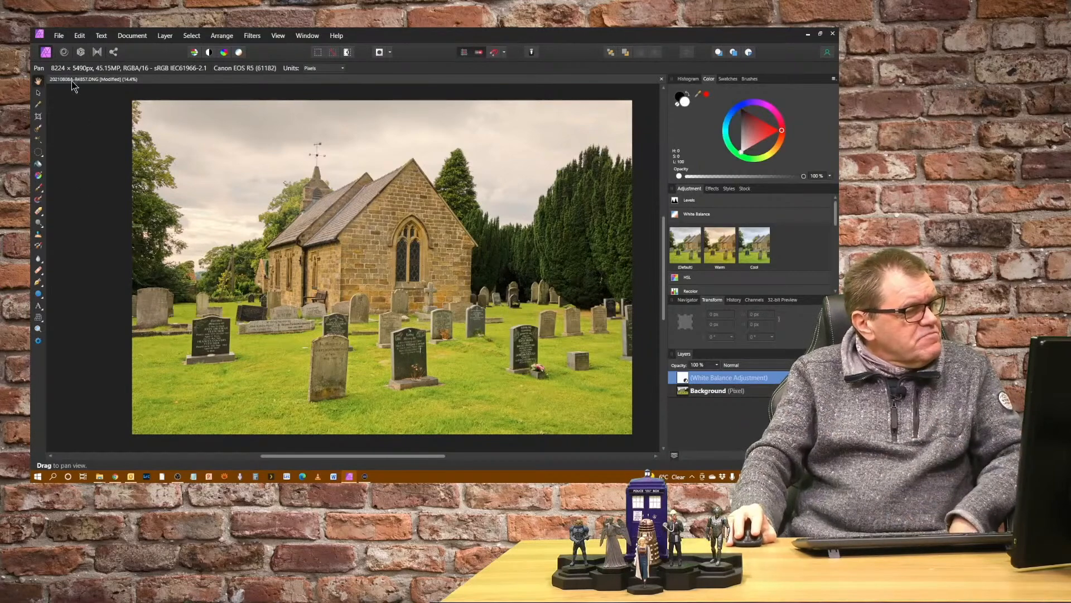
# Step: Save the document as 20210808A-R4857.afphoto in the 30 Photos folder
pyautogui.click(59, 36)
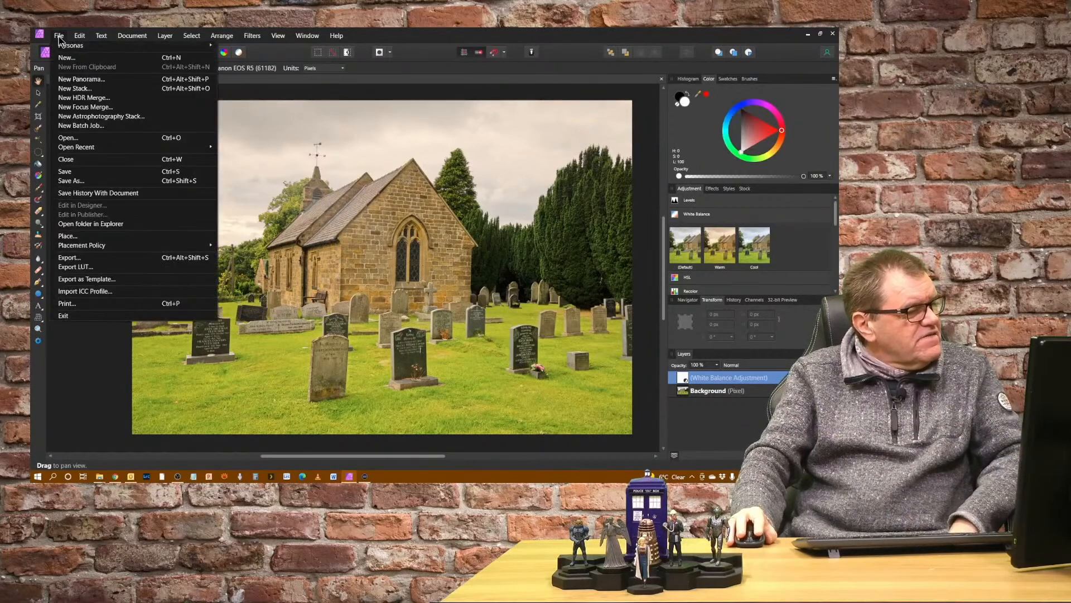
pyautogui.click(102, 174)
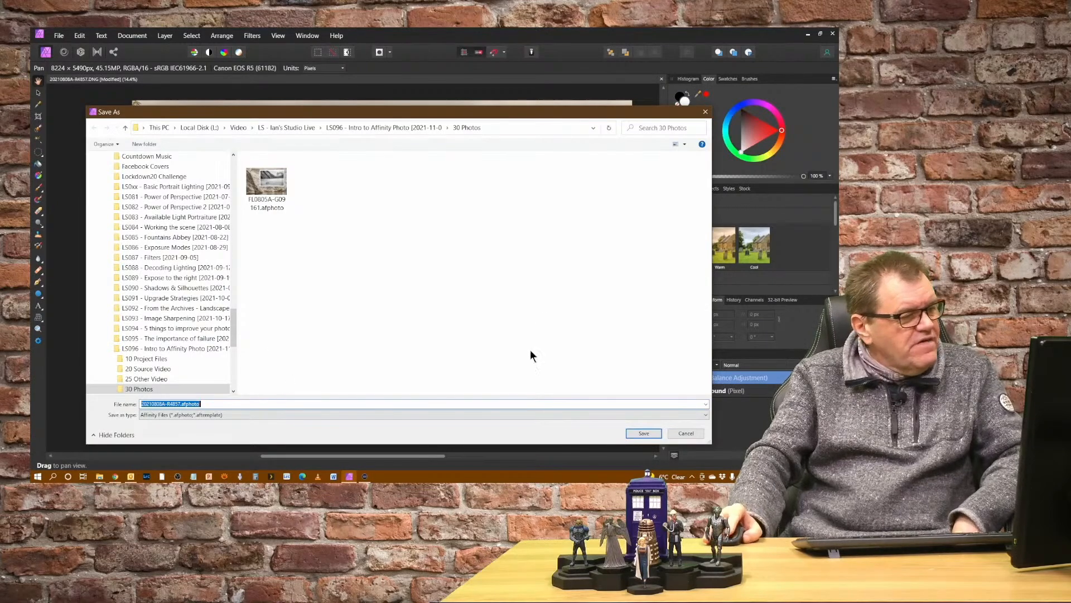
pyautogui.click(644, 434)
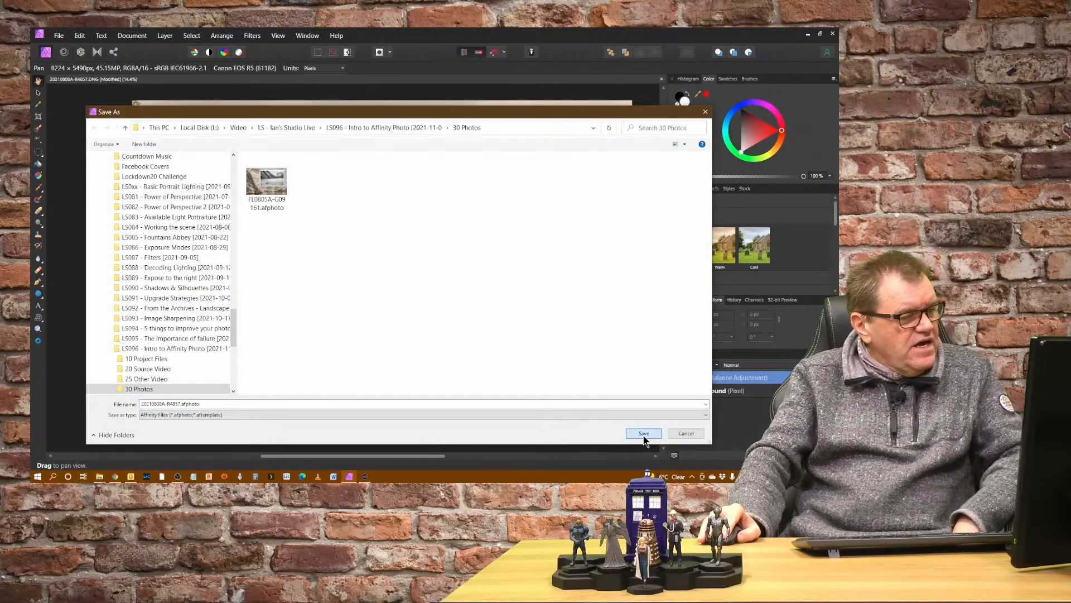